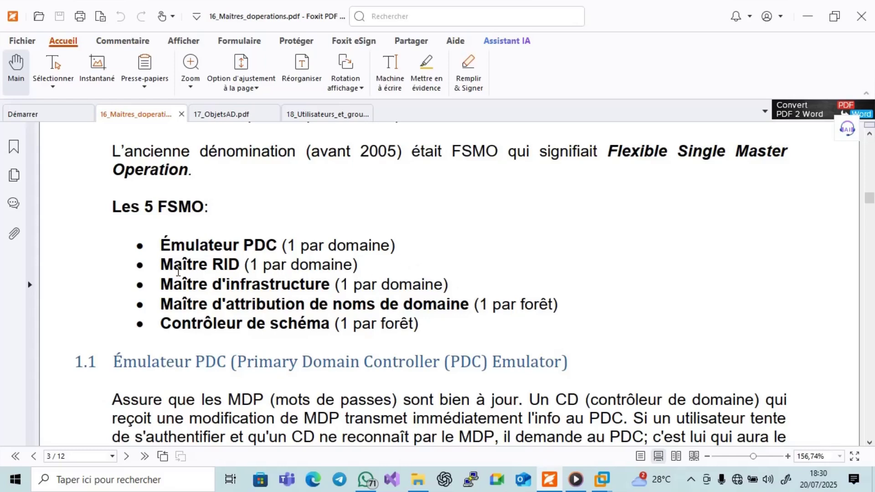
Examine the list of the five FSMO roles and section 1.1 on the PDC emulator in the operations masters PDF
{"action": "left_click_drag", "start_coordinate": [163, 243], "coordinate": [253, 248]}
{"action": "left_click", "coordinate": [257, 273]}
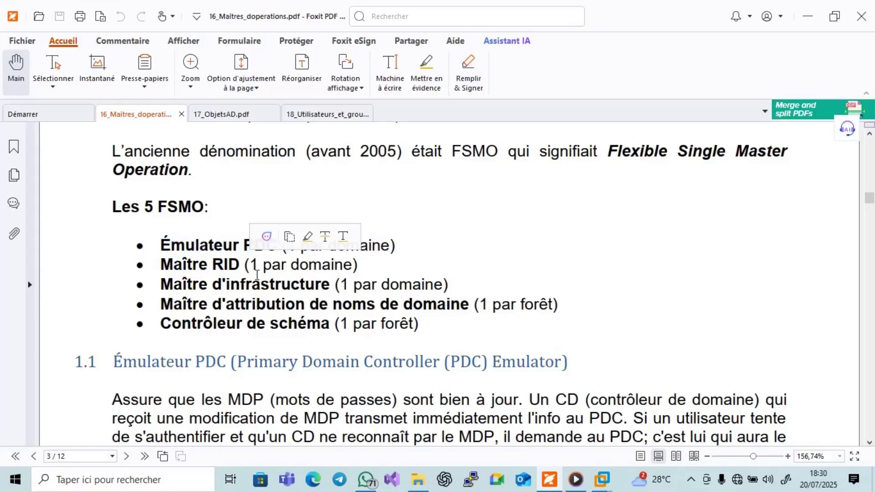
{"action": "scroll", "coordinate": [430, 250], "scroll_direction": "down", "scroll_amount": 2}
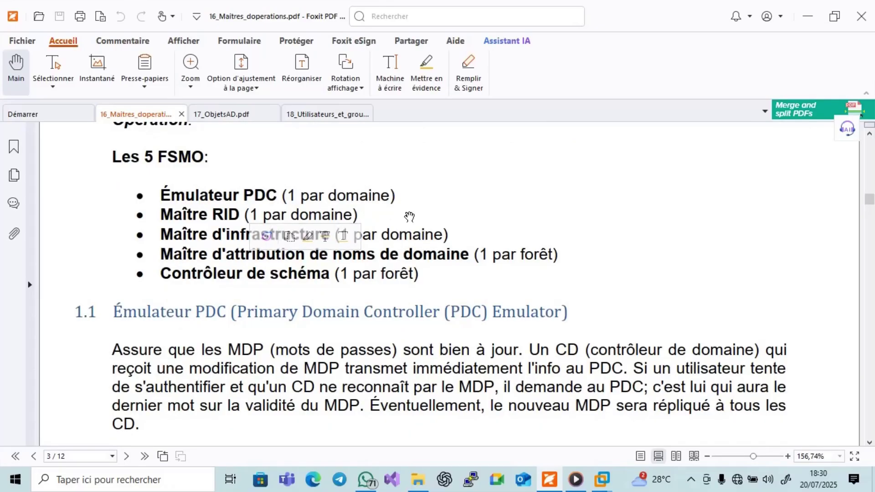
{"action": "scroll", "coordinate": [463, 203], "scroll_direction": "down", "scroll_amount": 1}
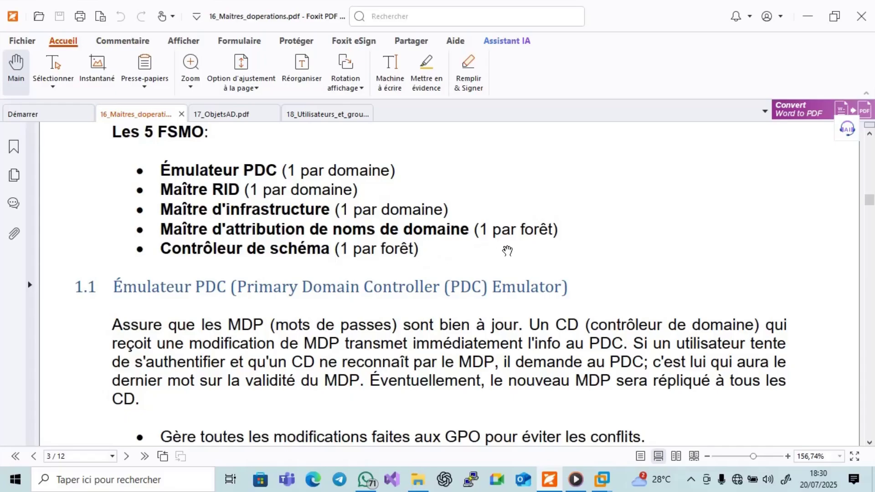
{"action": "scroll", "coordinate": [542, 253], "scroll_direction": "down", "scroll_amount": 2}
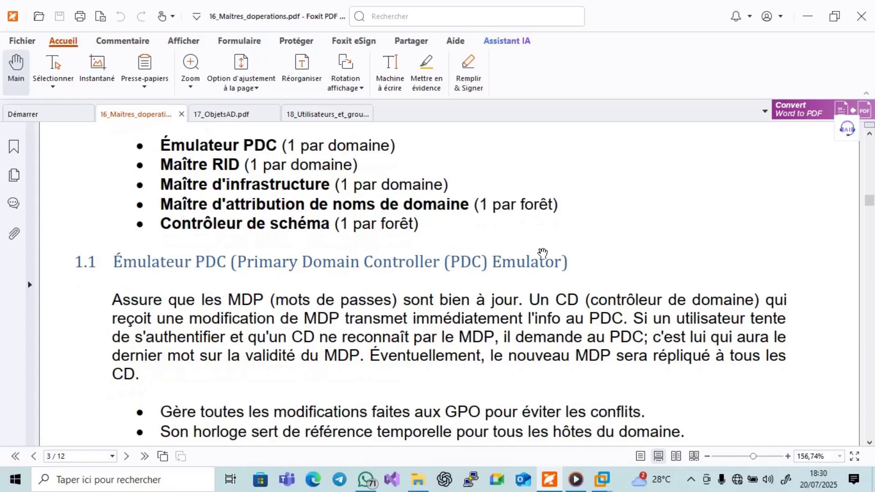
{"action": "scroll", "coordinate": [636, 221], "scroll_direction": "down", "scroll_amount": 1}
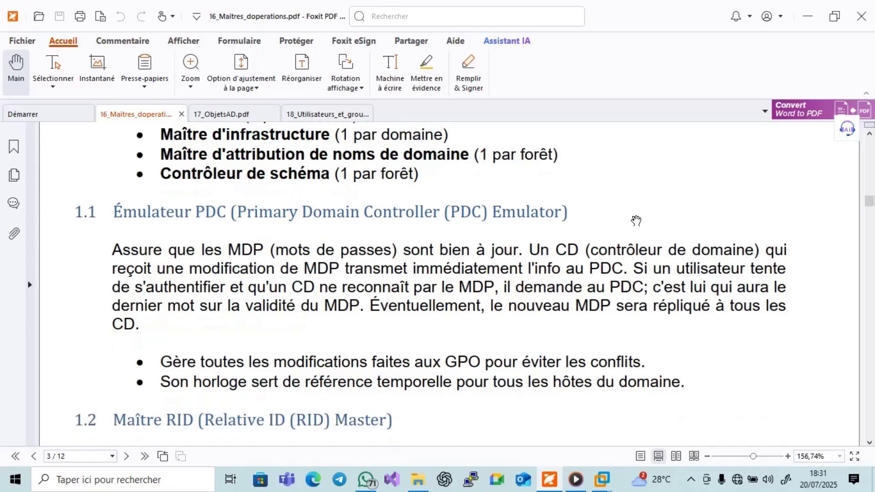
{"action": "scroll", "coordinate": [636, 221], "scroll_direction": "down", "scroll_amount": 1}
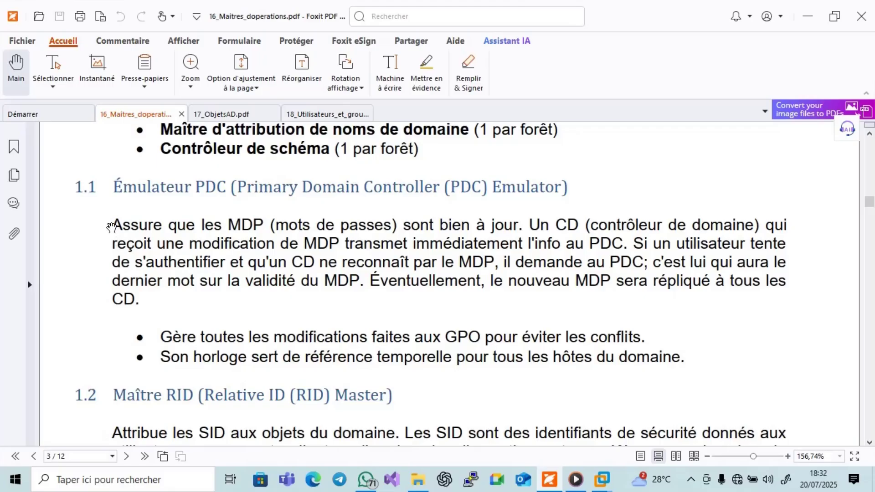
{"action": "left_click_drag", "start_coordinate": [111, 226], "coordinate": [249, 300]}
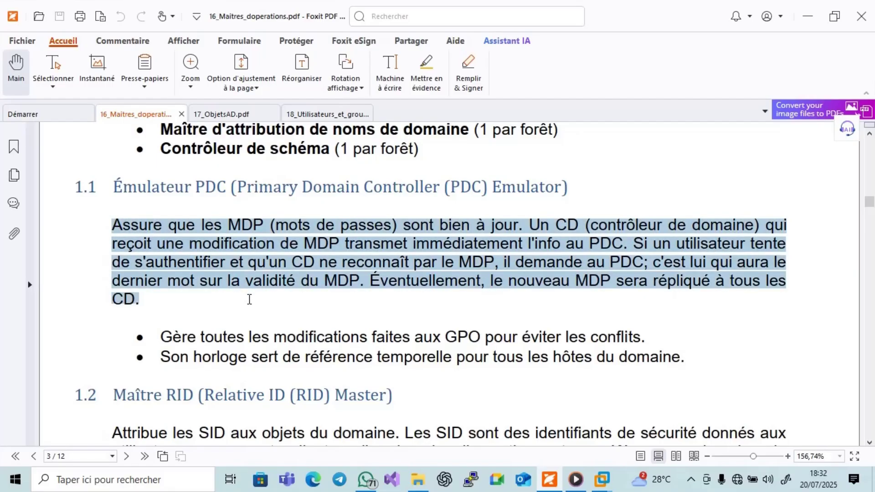
{"action": "left_click", "coordinate": [192, 268]}
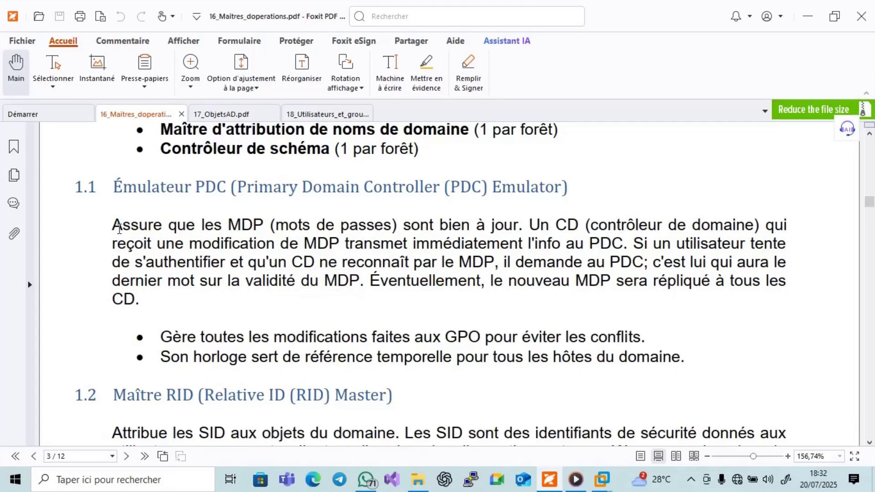
{"action": "left_click_drag", "start_coordinate": [117, 227], "coordinate": [252, 226]}
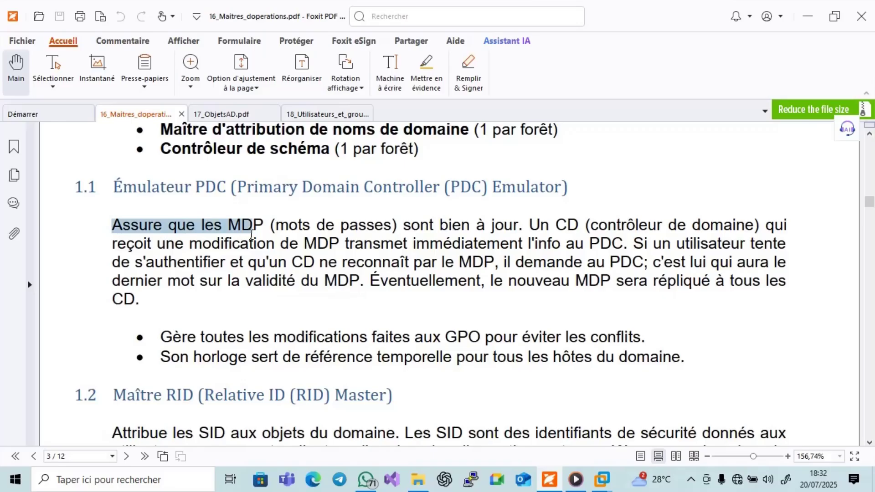
{"action": "left_click", "coordinate": [565, 243]}
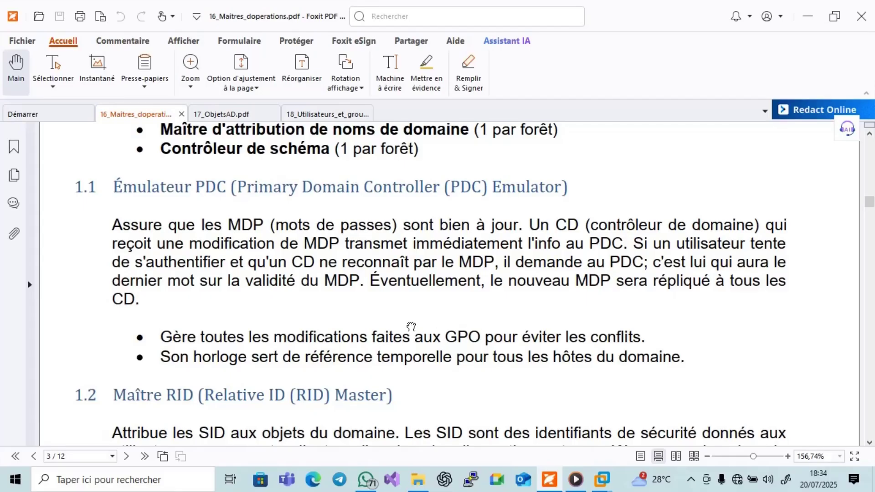
{"action": "scroll", "coordinate": [411, 327], "scroll_direction": "down", "scroll_amount": 1}
{"action": "scroll", "coordinate": [410, 328], "scroll_direction": "down", "scroll_amount": 2}
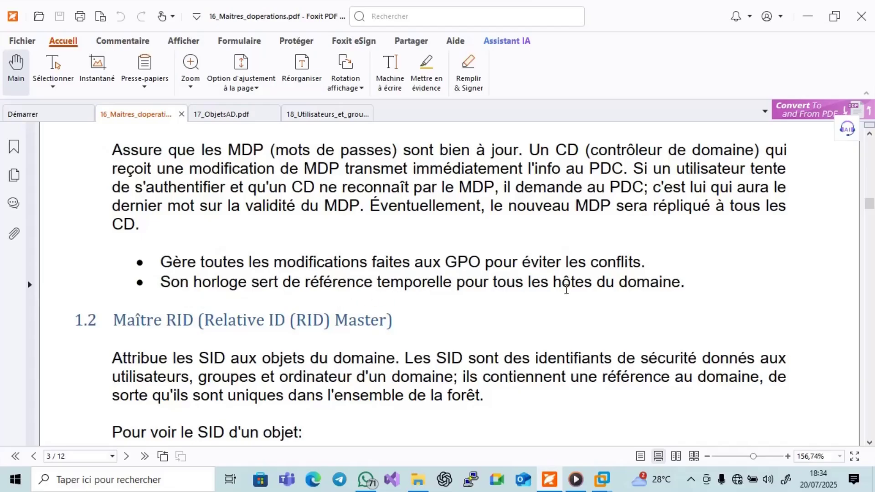
Read section 1.2 on the RID master, including the dsquery commands for displaying an object's SID
{"action": "scroll", "coordinate": [567, 290], "scroll_direction": "down", "scroll_amount": 3}
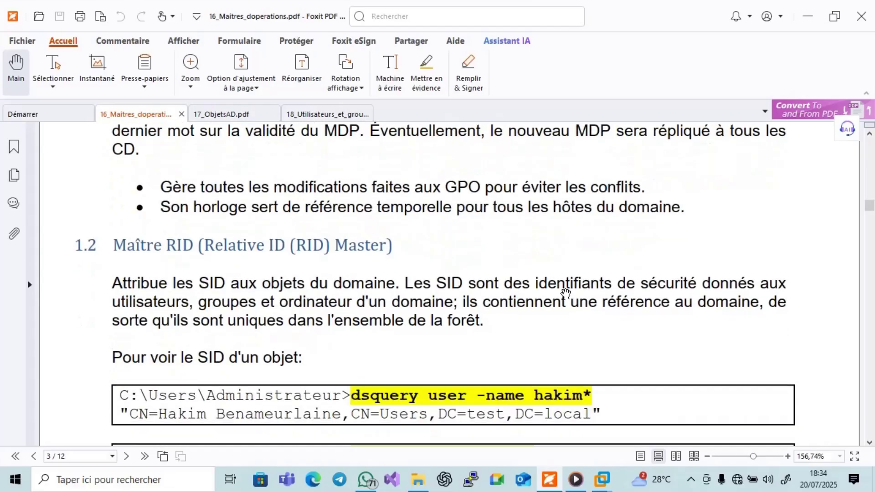
{"action": "scroll", "coordinate": [567, 289], "scroll_direction": "down", "scroll_amount": 1}
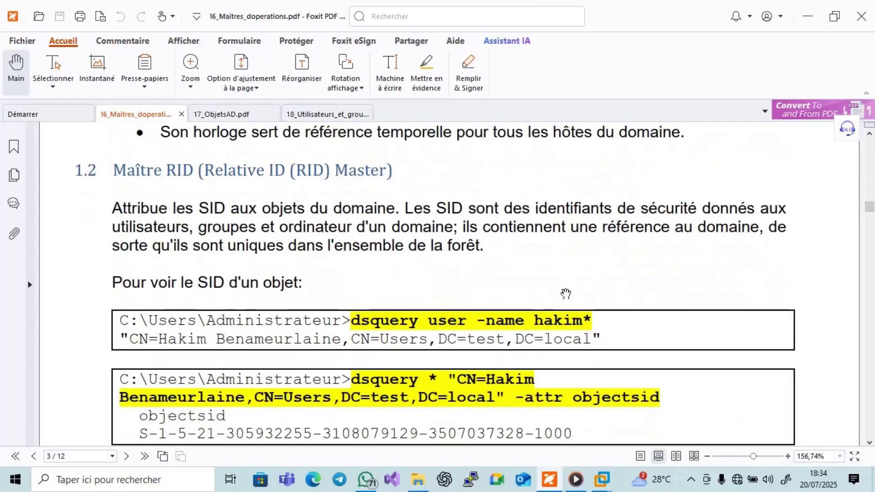
{"action": "scroll", "coordinate": [550, 269], "scroll_direction": "down", "scroll_amount": 1}
{"action": "scroll", "coordinate": [552, 261], "scroll_direction": "up", "scroll_amount": 10}
{"action": "scroll", "coordinate": [553, 258], "scroll_direction": "down", "scroll_amount": 2}
{"action": "scroll", "coordinate": [553, 258], "scroll_direction": "down", "scroll_amount": 5}
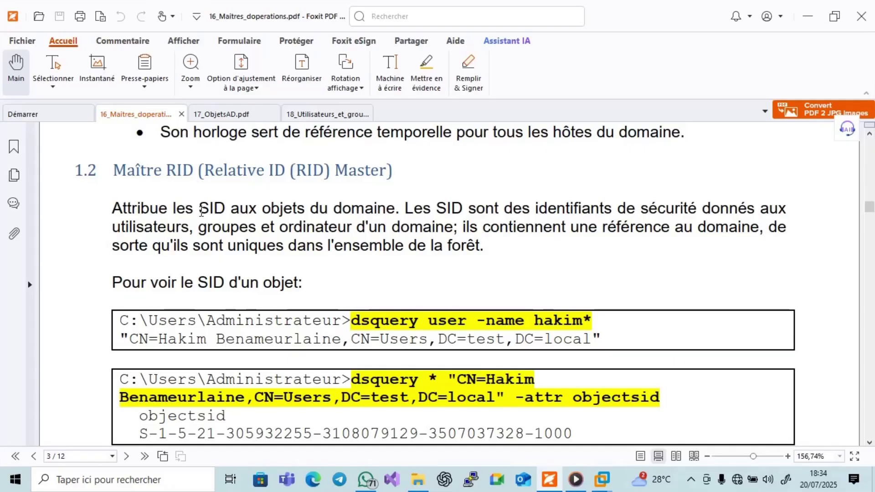
{"action": "left_click_drag", "start_coordinate": [200, 209], "coordinate": [222, 210]}
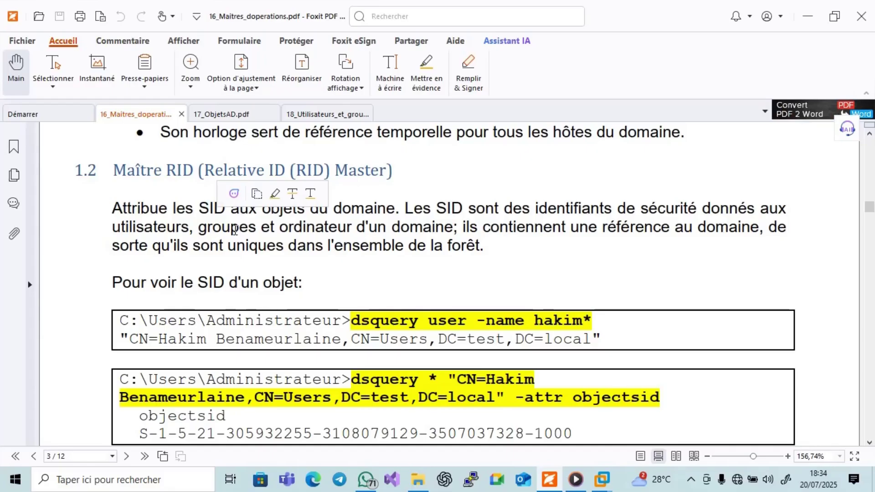
{"action": "scroll", "coordinate": [234, 231], "scroll_direction": "up", "scroll_amount": 1}
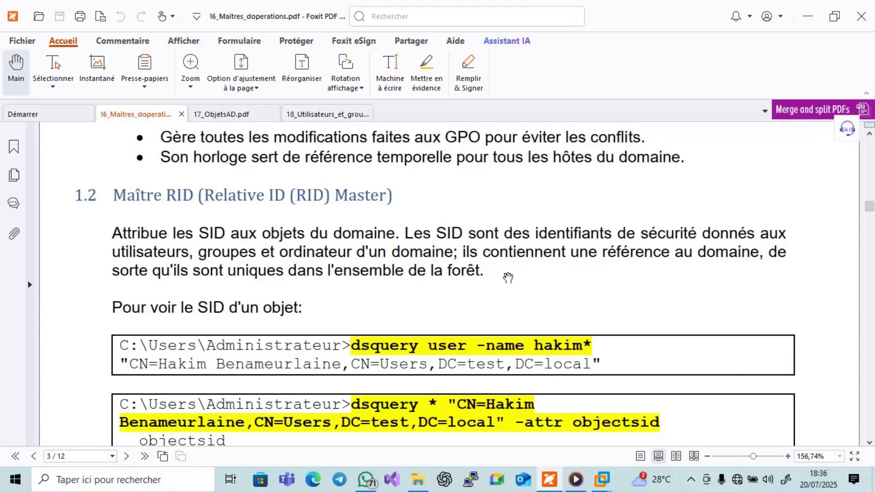
{"action": "scroll", "coordinate": [508, 280], "scroll_direction": "down", "scroll_amount": 2}
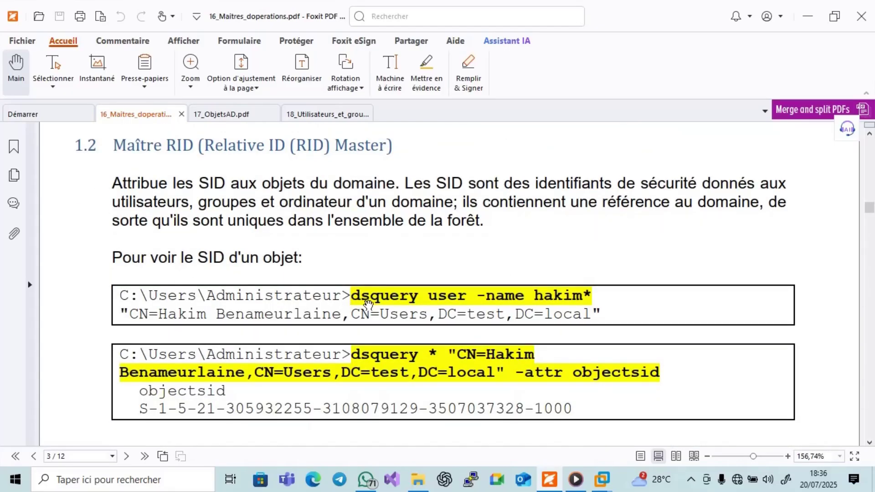
{"action": "scroll", "coordinate": [452, 299], "scroll_direction": "down", "scroll_amount": 1}
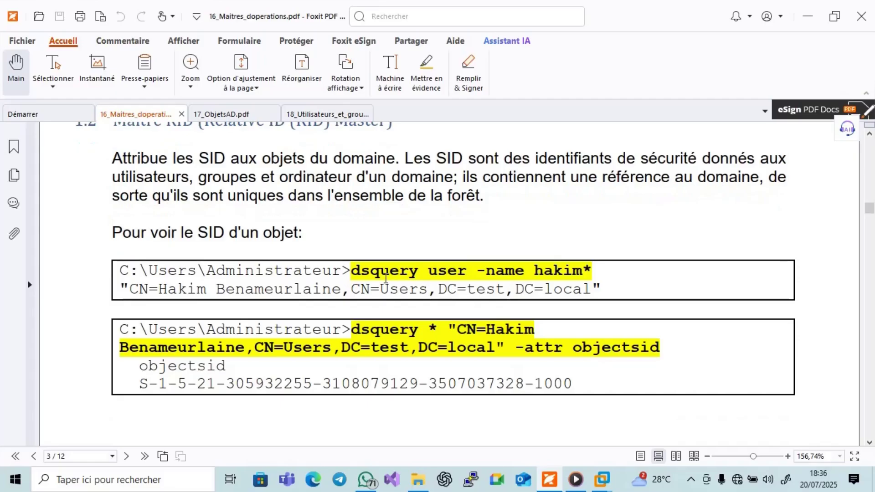
{"action": "scroll", "coordinate": [382, 276], "scroll_direction": "down", "scroll_amount": 1}
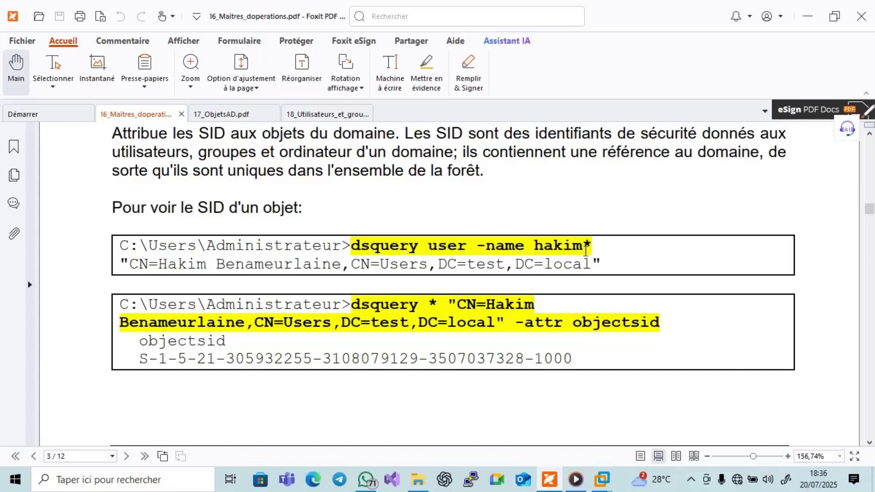
{"action": "scroll", "coordinate": [434, 318], "scroll_direction": "down", "scroll_amount": 3}
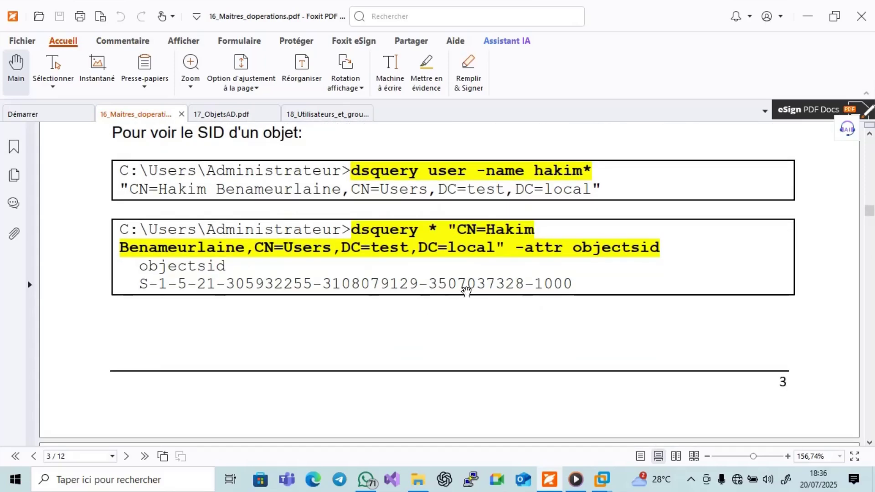
{"action": "scroll", "coordinate": [469, 289], "scroll_direction": "down", "scroll_amount": 12}
{"action": "scroll", "coordinate": [469, 288], "scroll_direction": "down", "scroll_amount": 1}
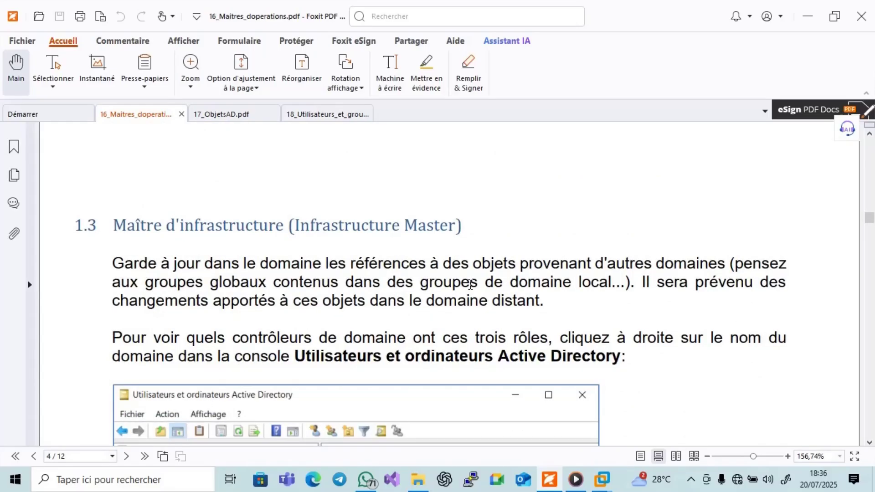
{"action": "scroll", "coordinate": [470, 285], "scroll_direction": "up", "scroll_amount": 18}
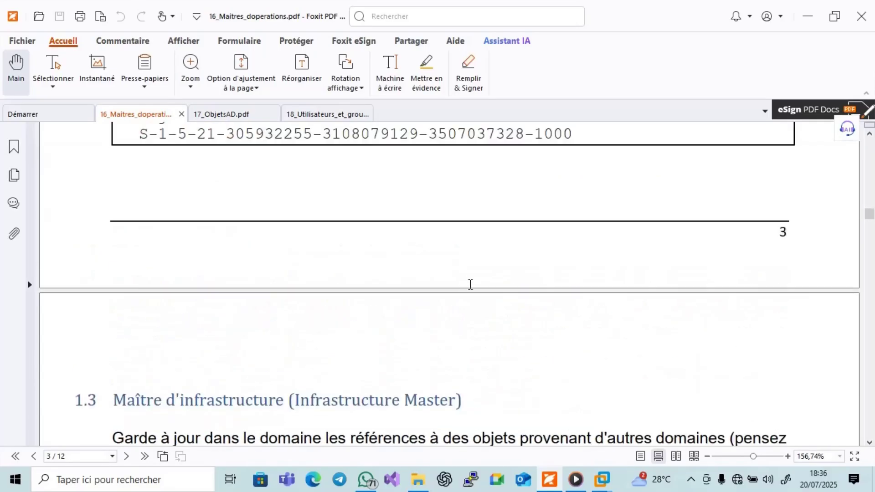
{"action": "scroll", "coordinate": [471, 284], "scroll_direction": "up", "scroll_amount": 1}
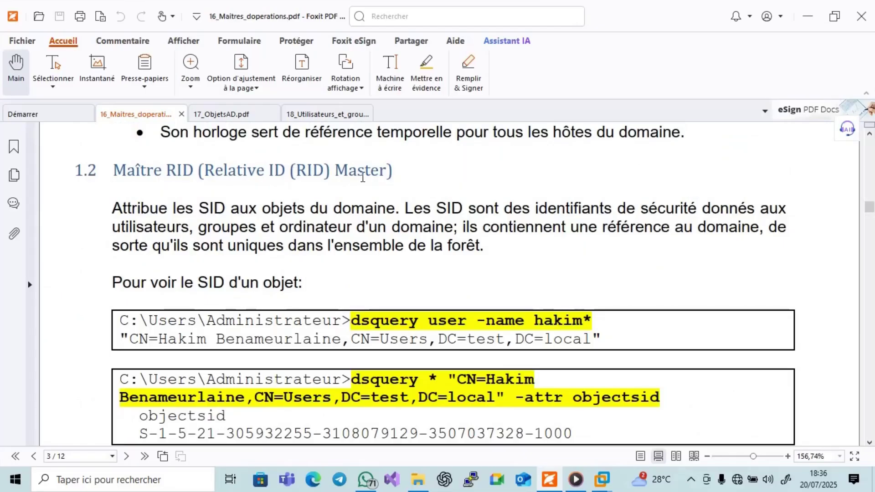
Read section 1.3 on the infrastructure master and the instructions for viewing the domain's role holders
{"action": "scroll", "coordinate": [373, 207], "scroll_direction": "down", "scroll_amount": 6}
{"action": "scroll", "coordinate": [376, 226], "scroll_direction": "down", "scroll_amount": 12}
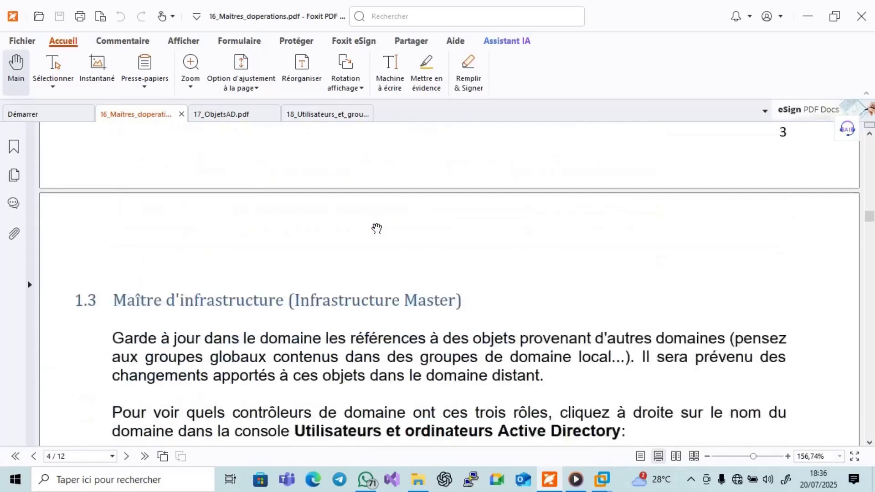
{"action": "scroll", "coordinate": [380, 233], "scroll_direction": "down", "scroll_amount": 3}
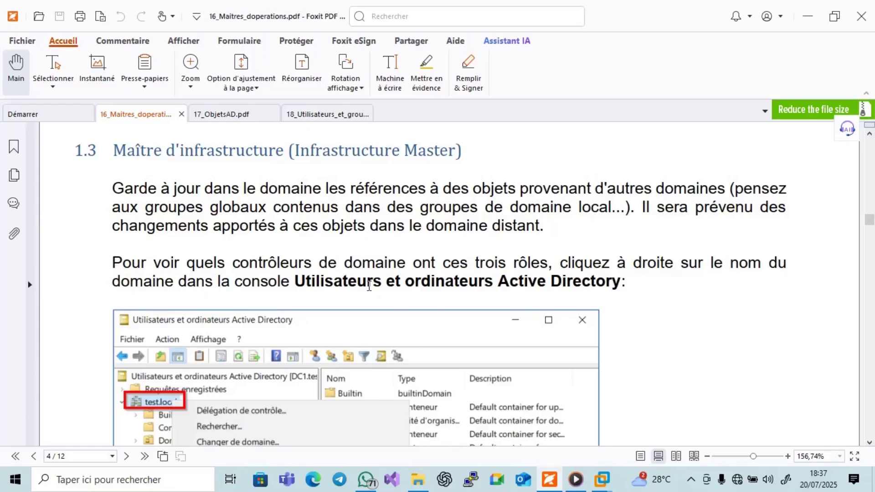
{"action": "scroll", "coordinate": [369, 288], "scroll_direction": "down", "scroll_amount": 3}
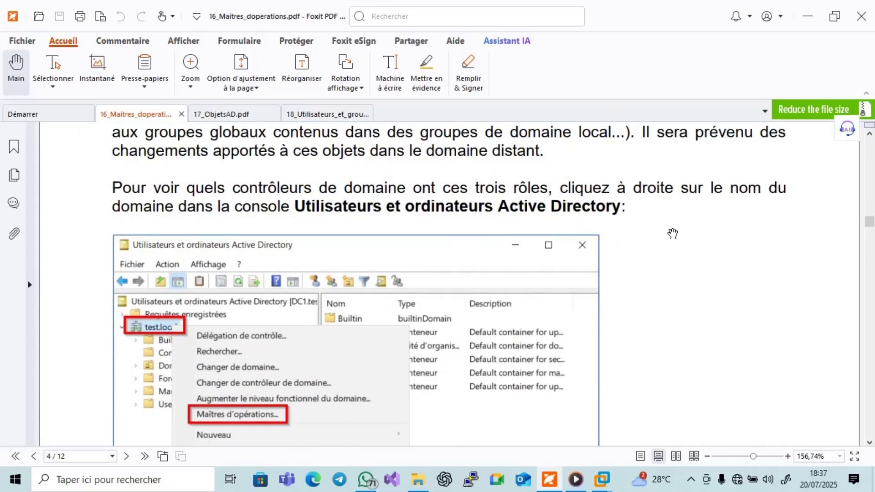
{"action": "scroll", "coordinate": [671, 233], "scroll_direction": "up", "scroll_amount": 1}
{"action": "scroll", "coordinate": [673, 233], "scroll_direction": "up", "scroll_amount": 2}
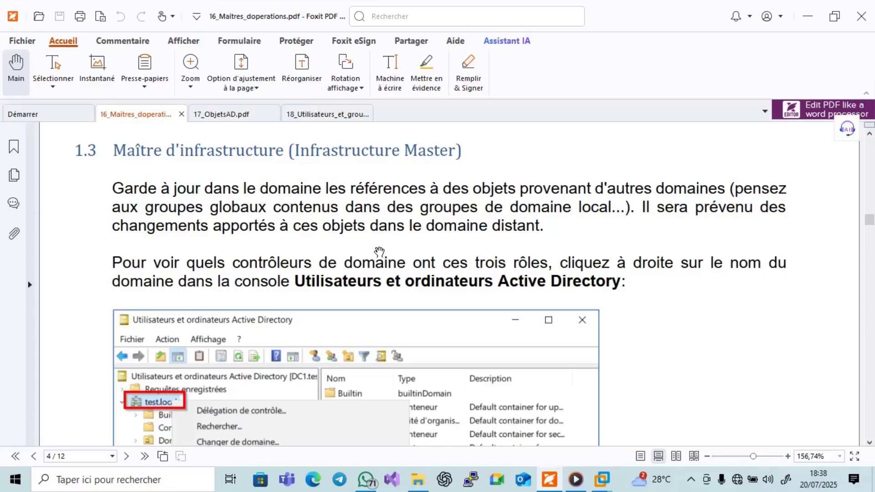
{"action": "scroll", "coordinate": [379, 252], "scroll_direction": "down", "scroll_amount": 1}
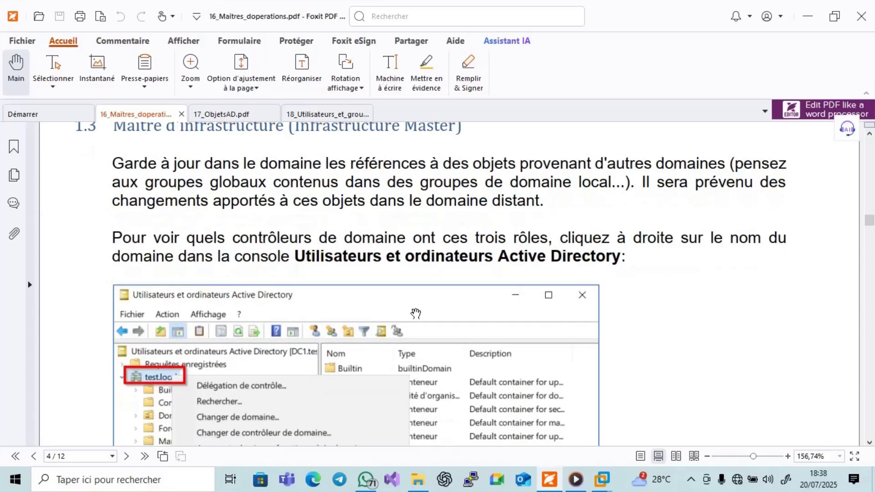
{"action": "scroll", "coordinate": [372, 445], "scroll_direction": "down", "scroll_amount": 3}
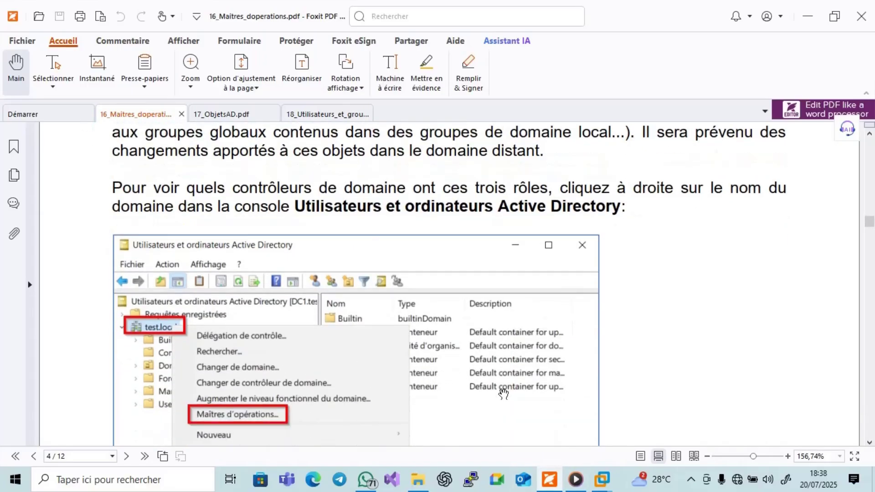
Switch to the Serveur AD1 - 180725 virtual machine in VMware Workstation and bring up its sign-in screen
{"action": "mouse_move", "coordinate": [597, 477]}
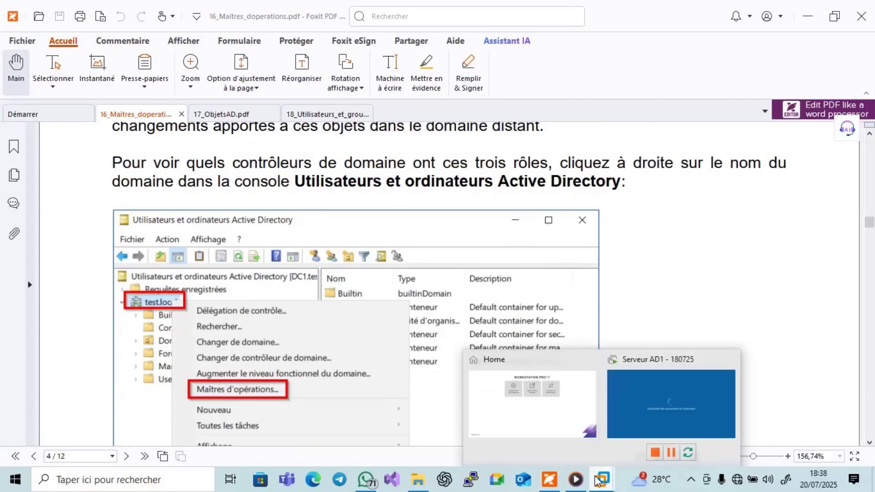
{"action": "left_click", "coordinate": [647, 407]}
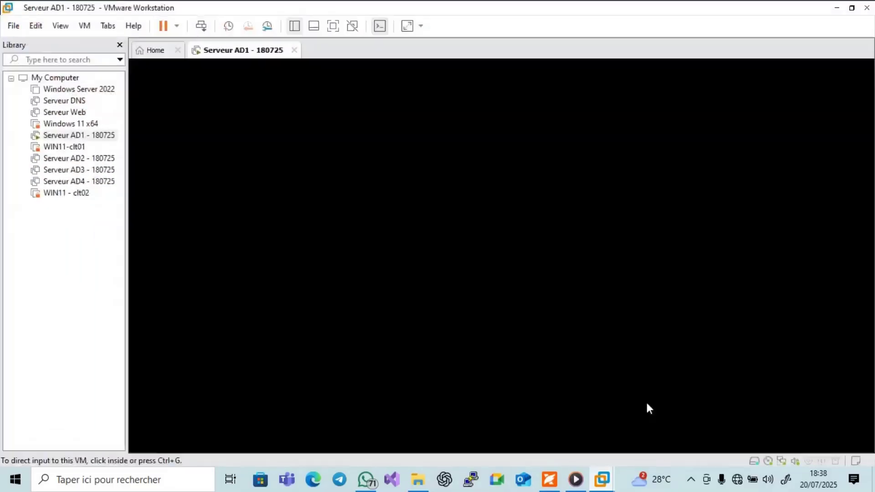
{"action": "left_click", "coordinate": [201, 26]}
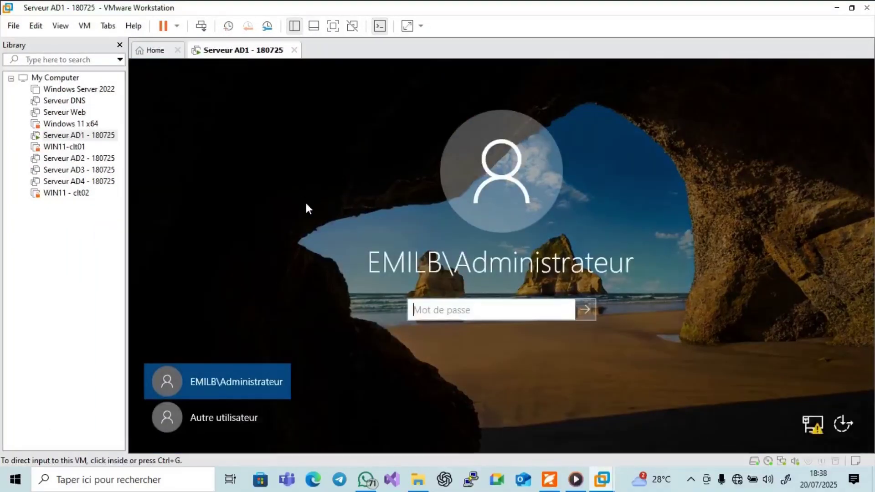
Sign in to the AD1 server as EMILB\Administrateur by entering the account password
{"action": "left_click", "coordinate": [422, 313]}
{"action": "key", "text": "Caps_Lock"}
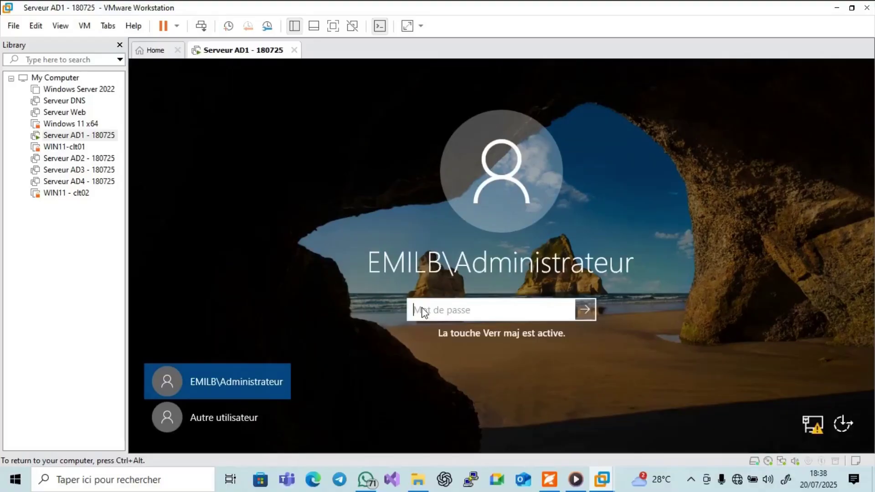
{"action": "type", "text": "•"}
{"action": "key", "text": "Caps_Lock"}
{"action": "type", "text": "•••"}
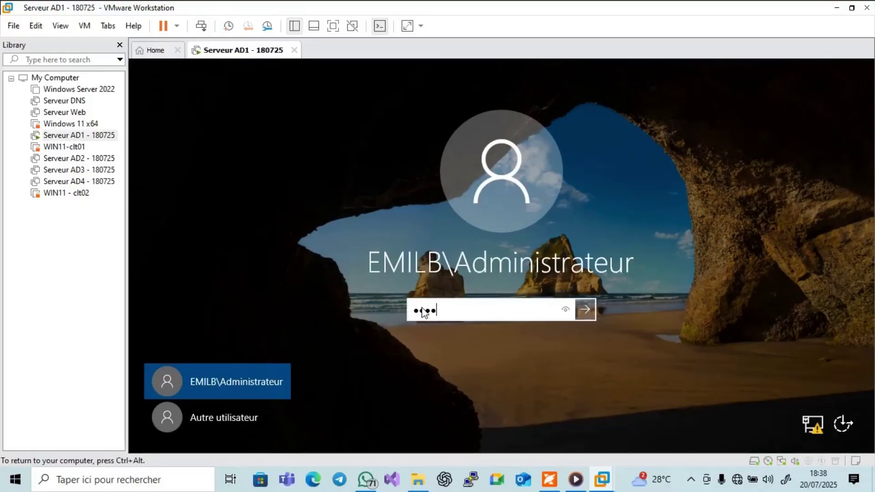
{"action": "key", "text": "Caps_Lock"}
{"action": "type", "text": "••••"}
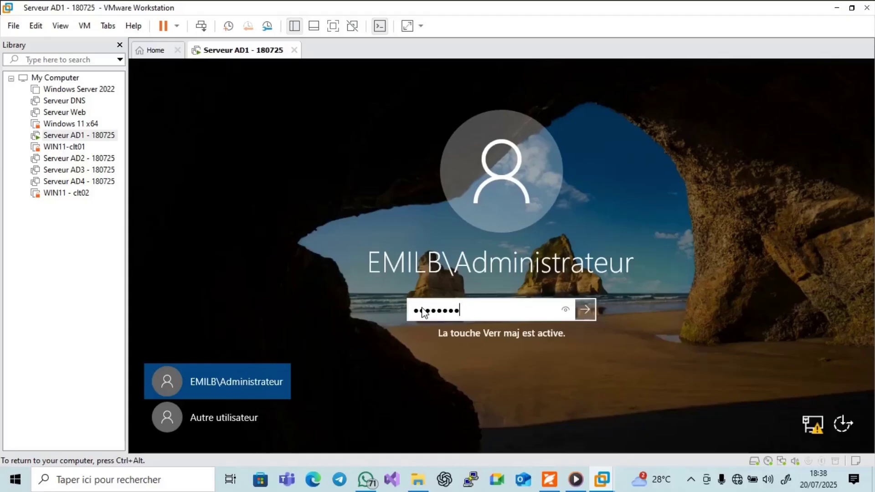
{"action": "key", "text": "Return"}
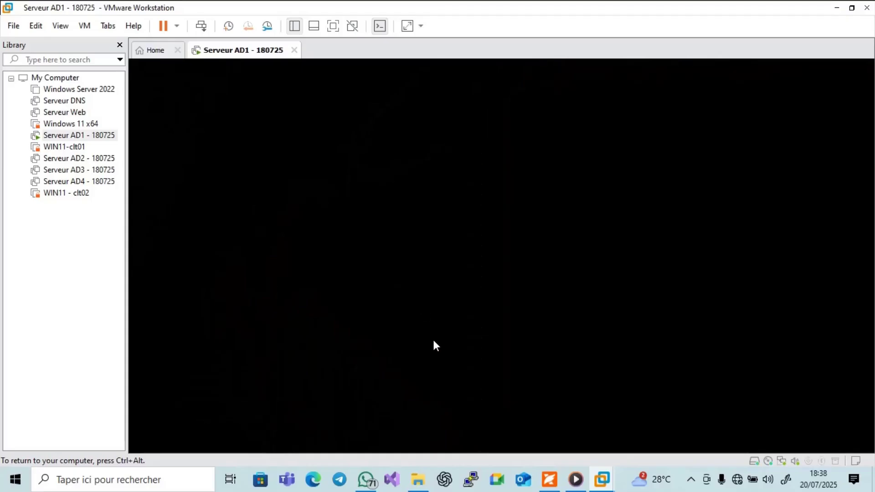
Switch to the operations masters PDF in Foxit PDF and review section 1.3's illustrated instructions for viewing the three domain role holders
{"action": "key", "text": "ctrl+alt"}
{"action": "left_click", "coordinate": [549, 478]}
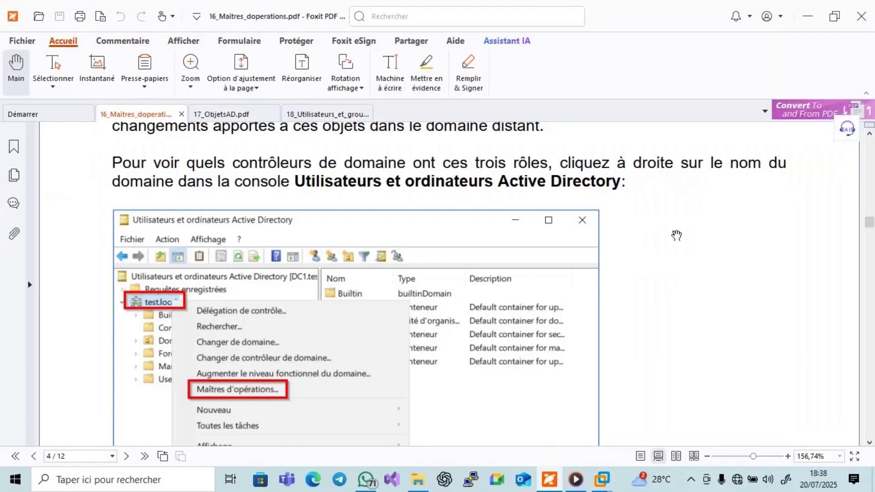
{"action": "scroll", "coordinate": [679, 237], "scroll_direction": "up", "scroll_amount": 3}
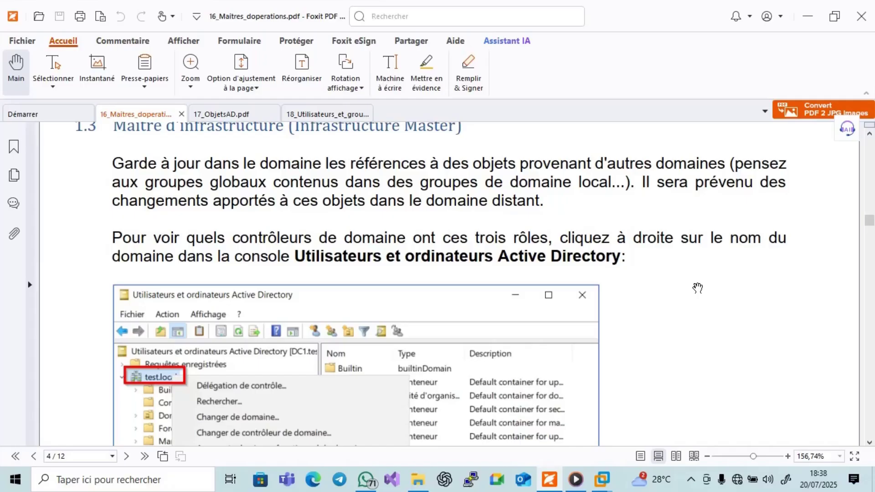
{"action": "scroll", "coordinate": [697, 288], "scroll_direction": "down", "scroll_amount": 1}
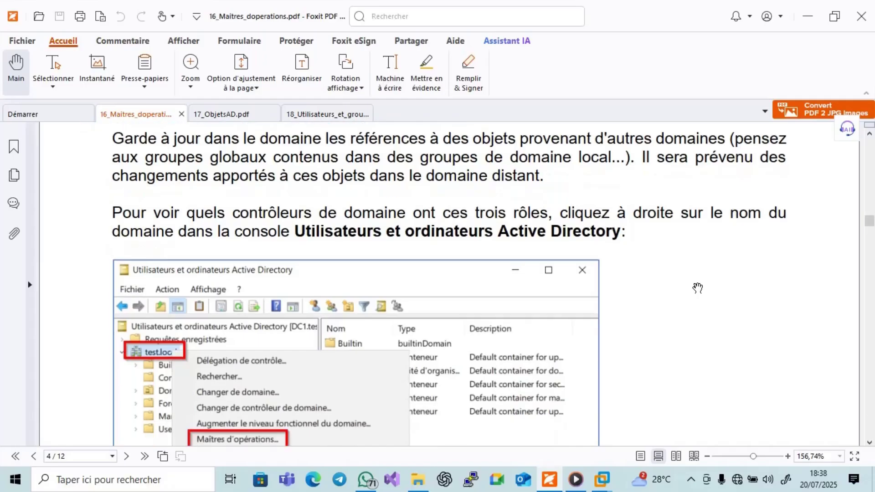
{"action": "scroll", "coordinate": [638, 310], "scroll_direction": "down", "scroll_amount": 2}
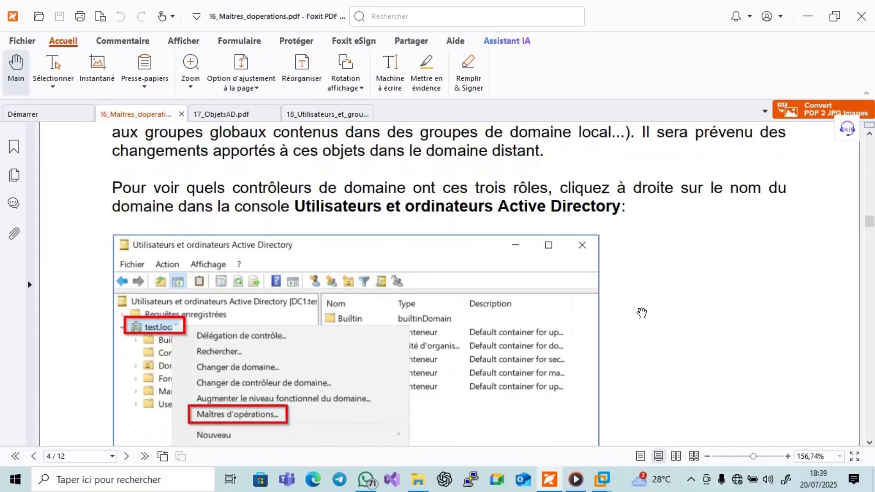
{"action": "scroll", "coordinate": [643, 314], "scroll_direction": "down", "scroll_amount": 12}
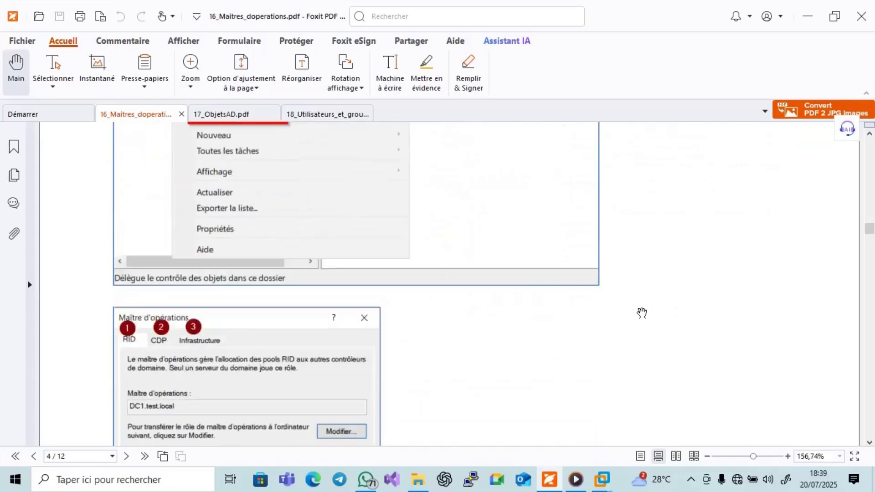
{"action": "scroll", "coordinate": [642, 314], "scroll_direction": "down", "scroll_amount": 3}
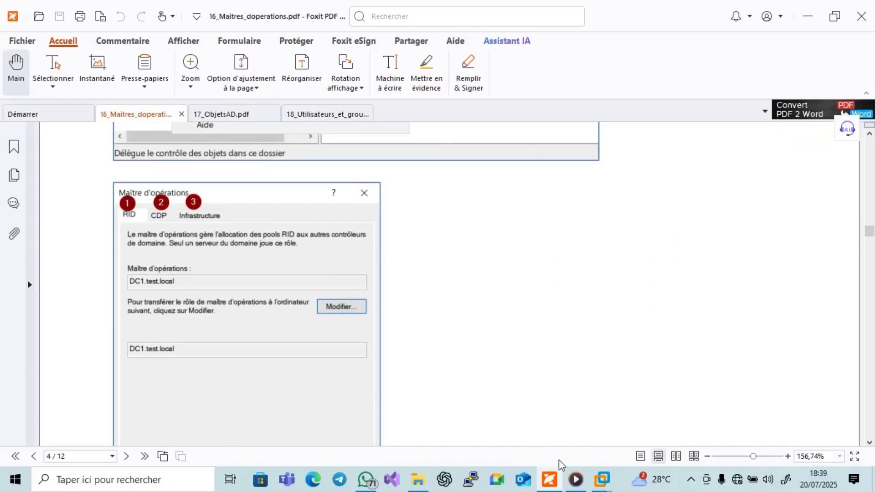
Switch back to the AD1 server in VMware Workstation and dismiss the Windows Admin Center notice and the unexpected shutdown prompt
{"action": "left_click", "coordinate": [550, 480]}
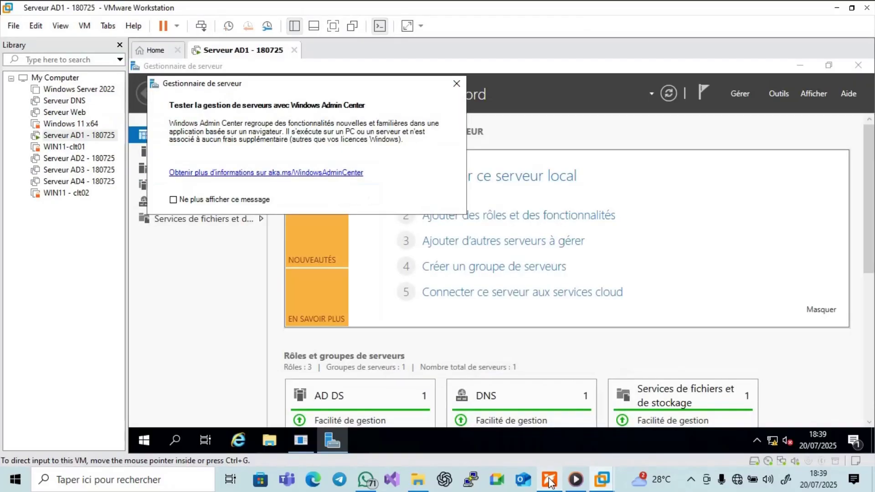
{"action": "left_click", "coordinate": [456, 84]}
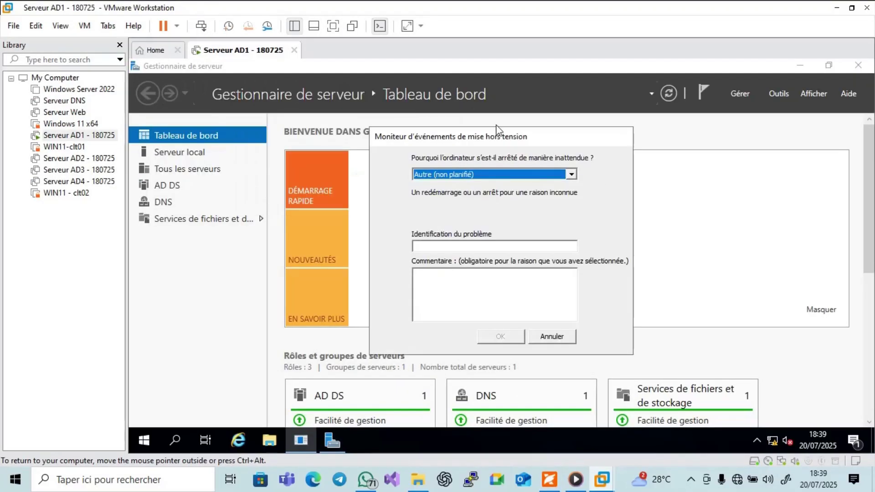
{"action": "left_click", "coordinate": [552, 337]}
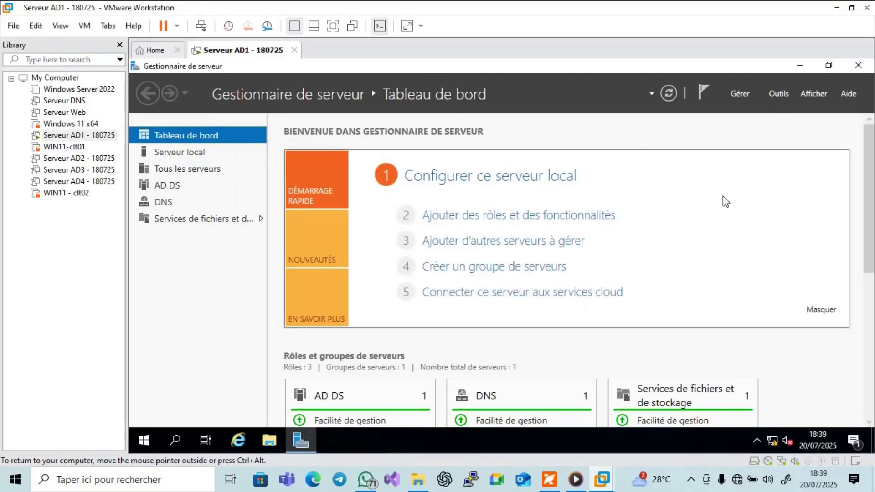
Open the Utilisateurs et ordinateurs Active Directory console from Server Manager and maximize its window
{"action": "left_click", "coordinate": [782, 93]}
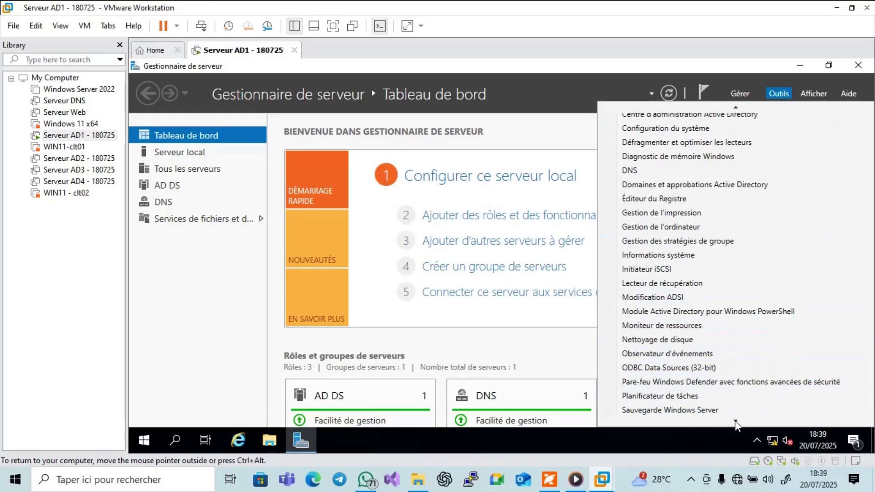
{"action": "scroll", "coordinate": [736, 423], "scroll_direction": "down", "scroll_amount": 3}
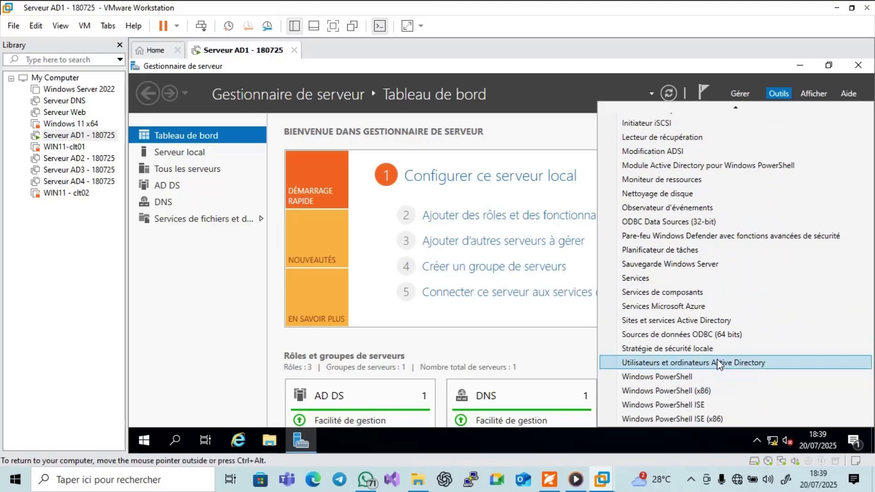
{"action": "left_click", "coordinate": [718, 363]}
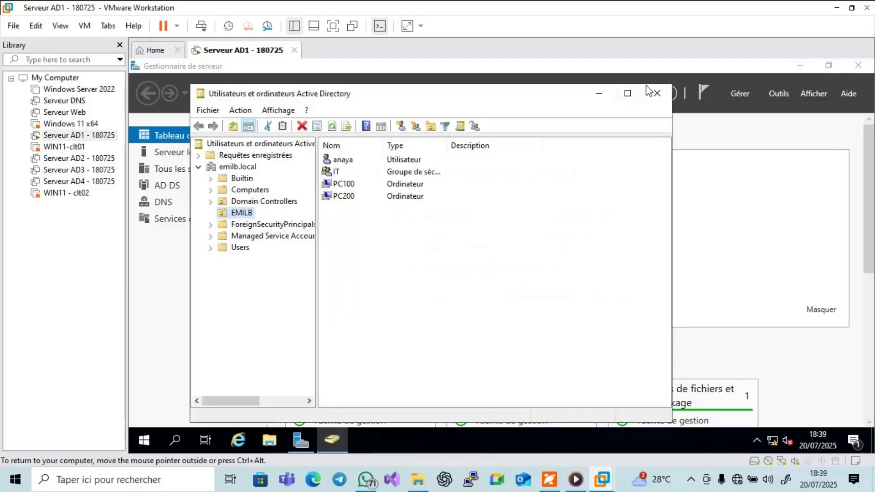
{"action": "left_click", "coordinate": [627, 93]}
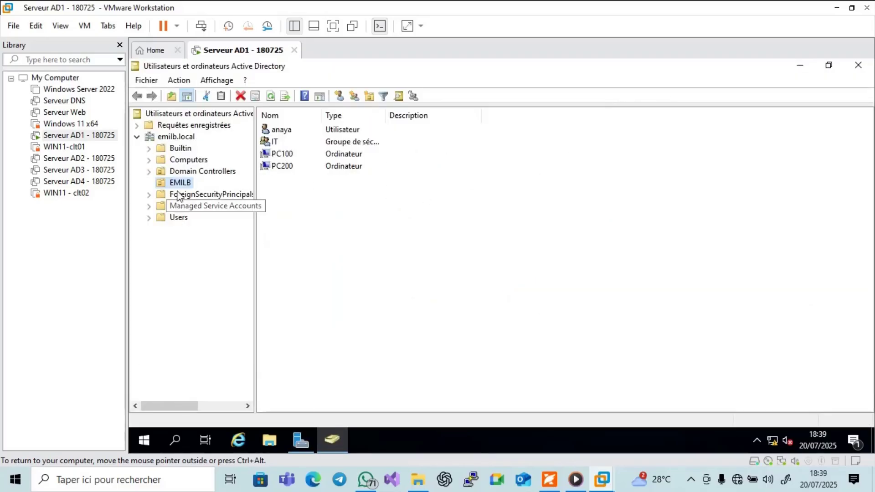
Bring up the operations masters of the emilb.local domain
{"action": "left_click", "coordinate": [178, 138]}
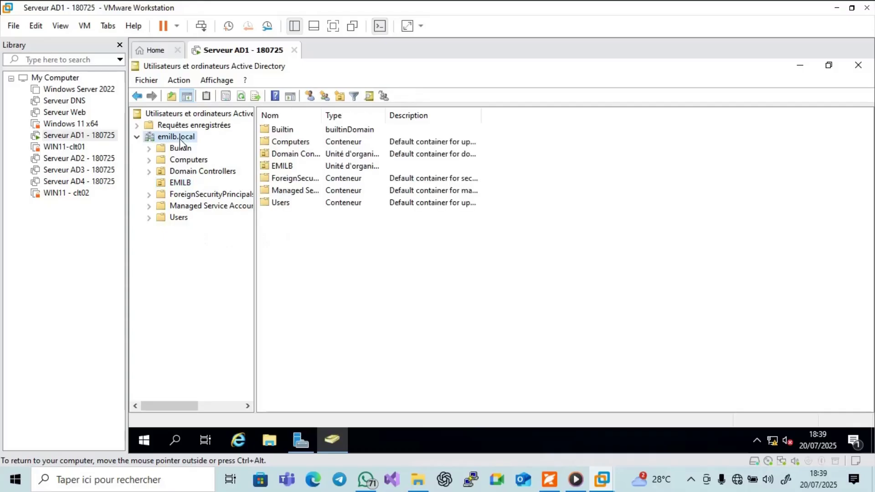
{"action": "right_click", "coordinate": [179, 140]}
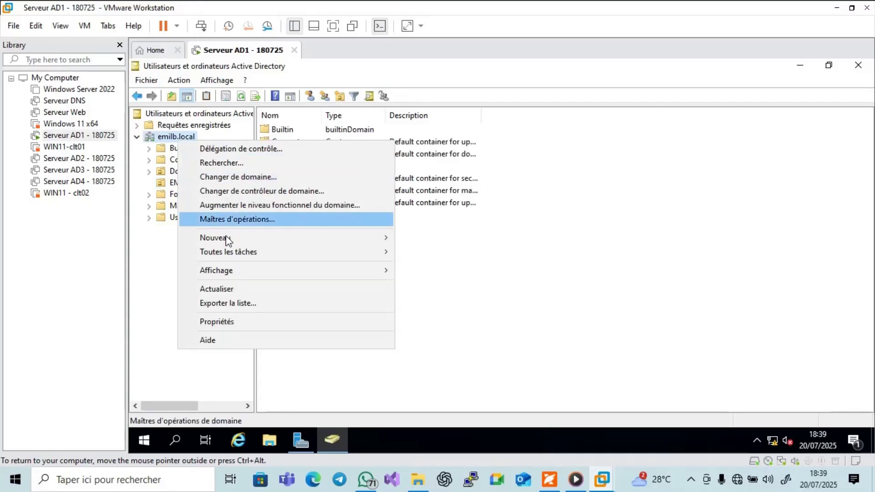
{"action": "left_click", "coordinate": [247, 220]}
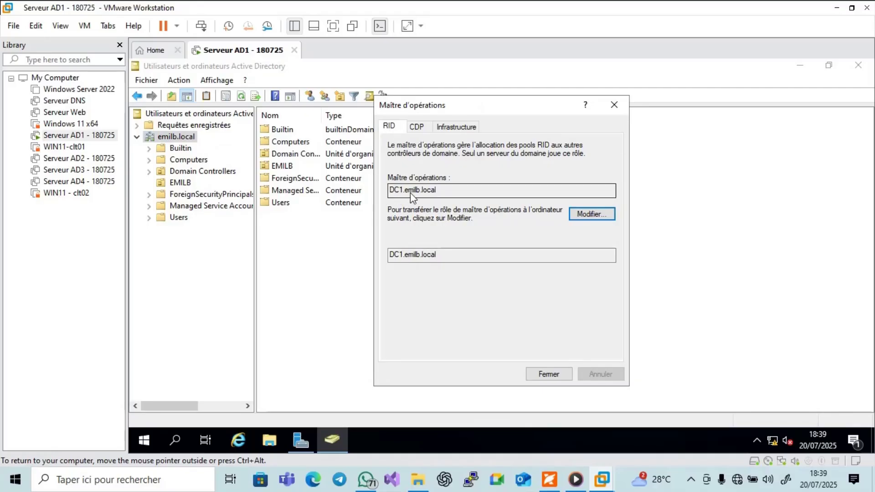
Examine the holders of the RID, CDP and Infrastructure roles against the PDF's illustration, and close the operations masters dialog
{"action": "left_click", "coordinate": [422, 129]}
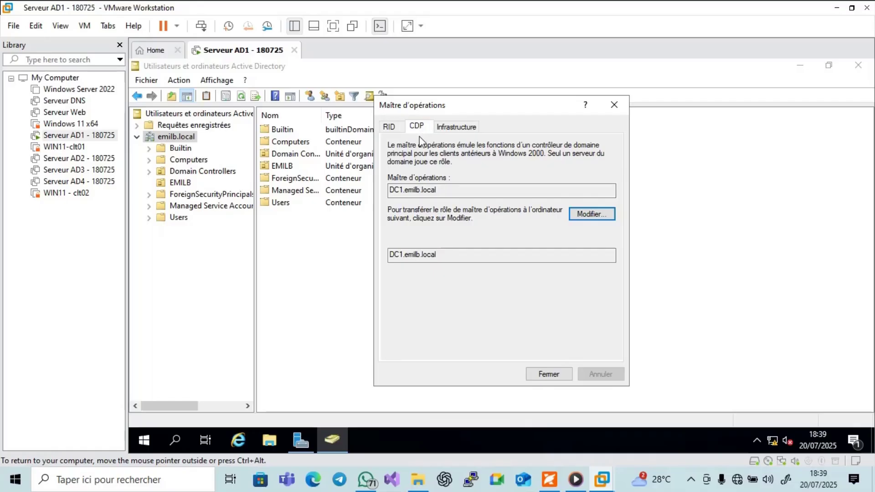
{"action": "left_click", "coordinate": [444, 128]}
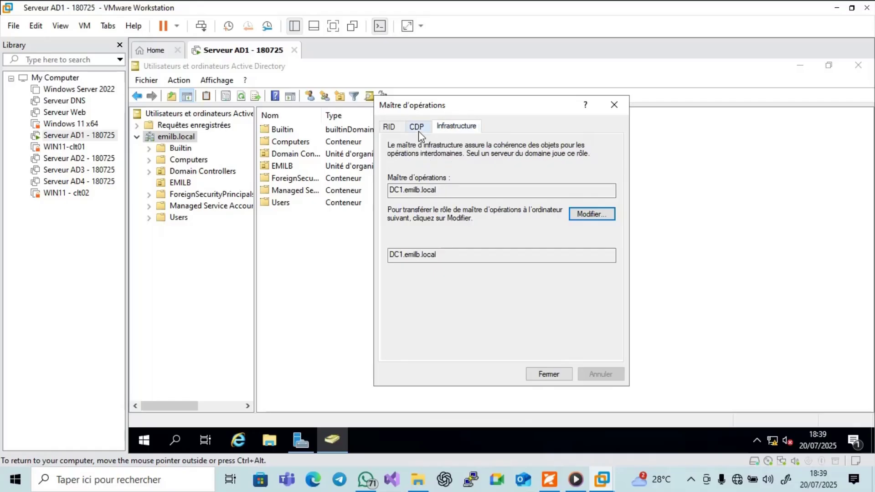
{"action": "left_click", "coordinate": [389, 131]}
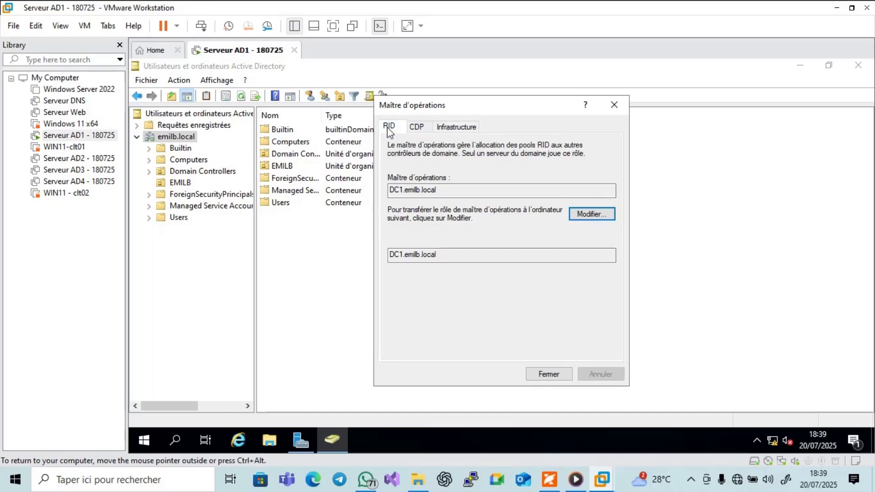
{"action": "left_click", "coordinate": [421, 132]}
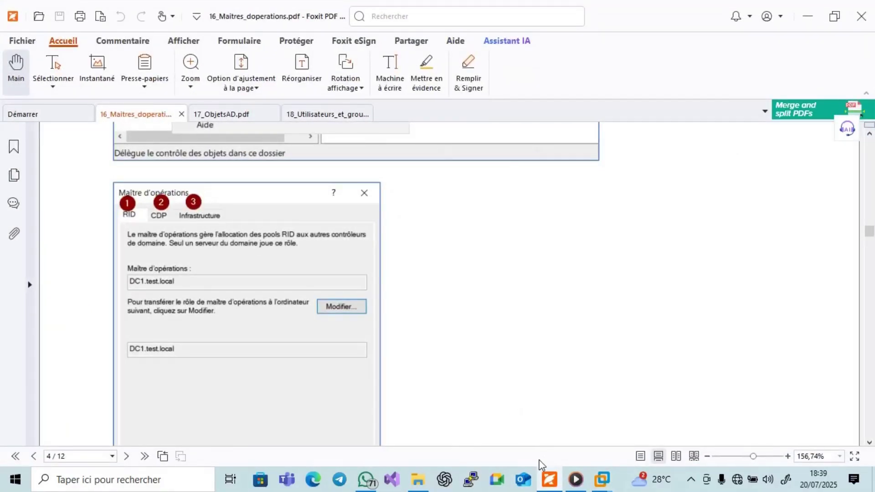
{"action": "left_click", "coordinate": [549, 480]}
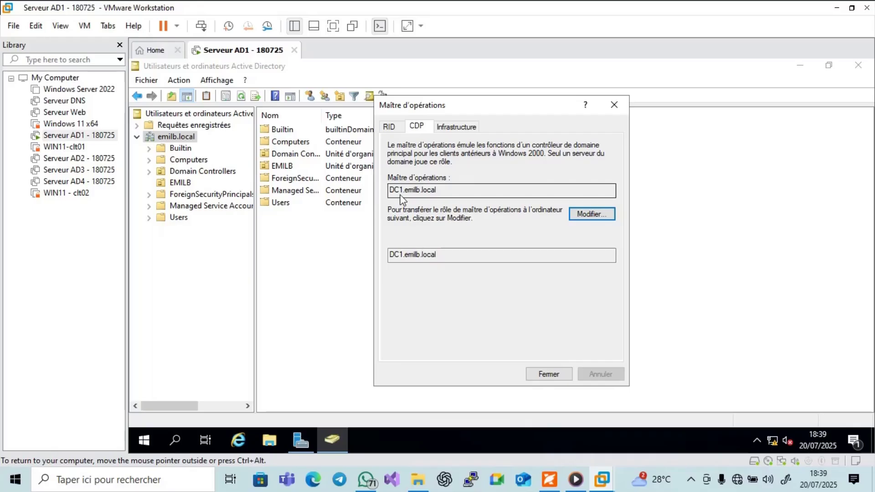
{"action": "left_click", "coordinate": [394, 129]}
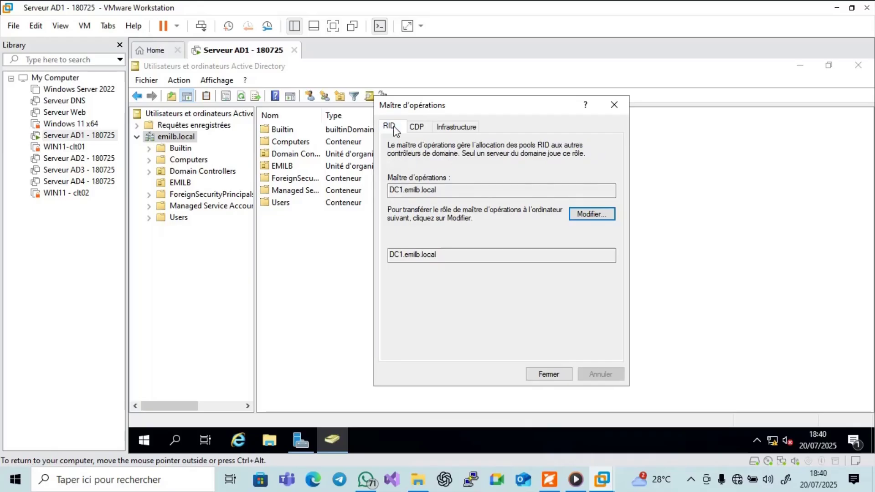
{"action": "left_click", "coordinate": [417, 131]}
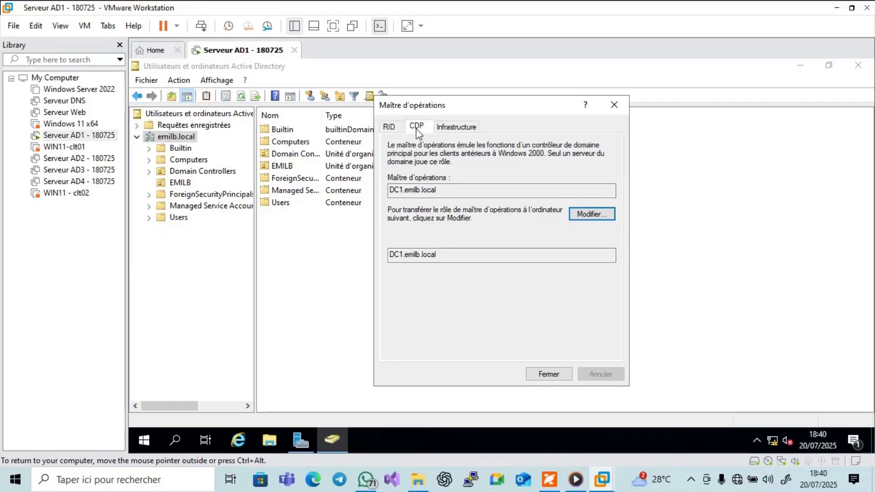
{"action": "left_click", "coordinate": [392, 131]}
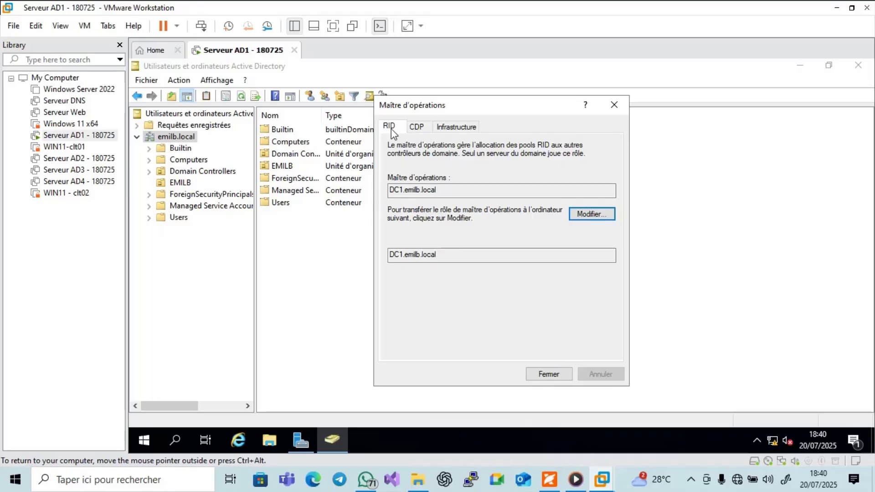
{"action": "left_click", "coordinate": [445, 130]}
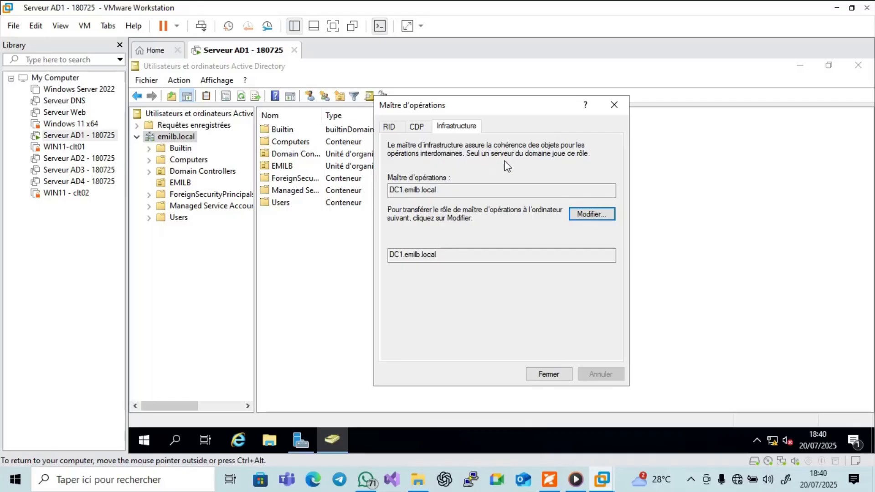
{"action": "left_click", "coordinate": [415, 126]}
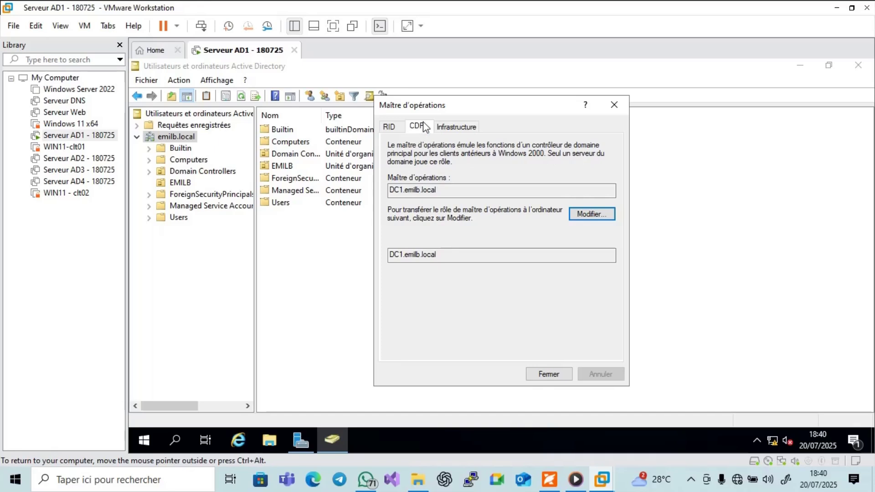
{"action": "left_click", "coordinate": [388, 126]}
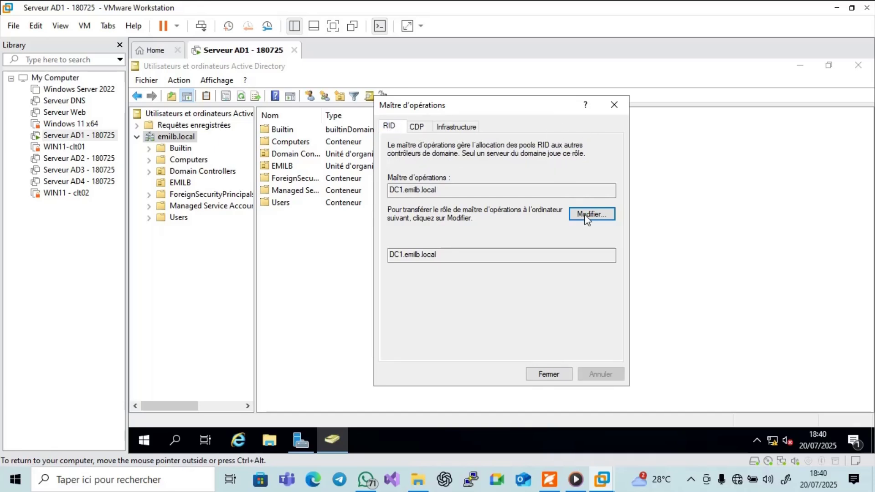
{"action": "left_click", "coordinate": [547, 374]}
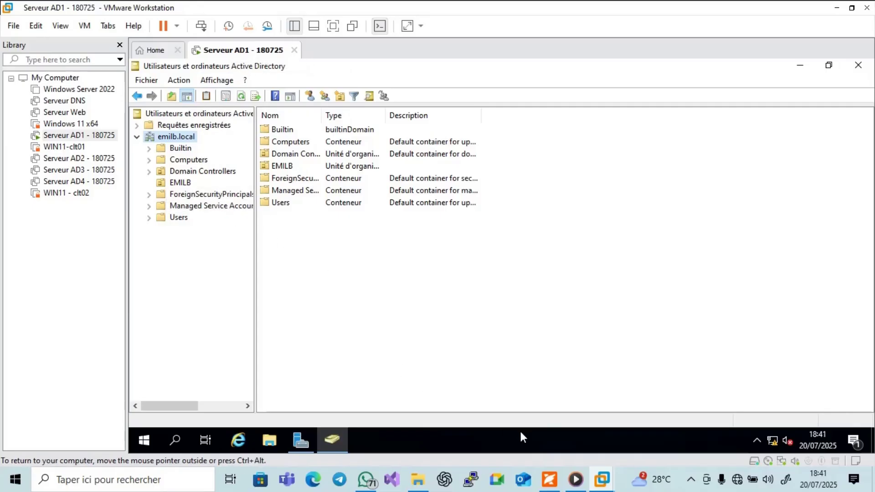
Switch to the operations masters PDF in Foxit PDF and read section 1.4 on the Domain Naming Master
{"action": "left_click", "coordinate": [549, 479]}
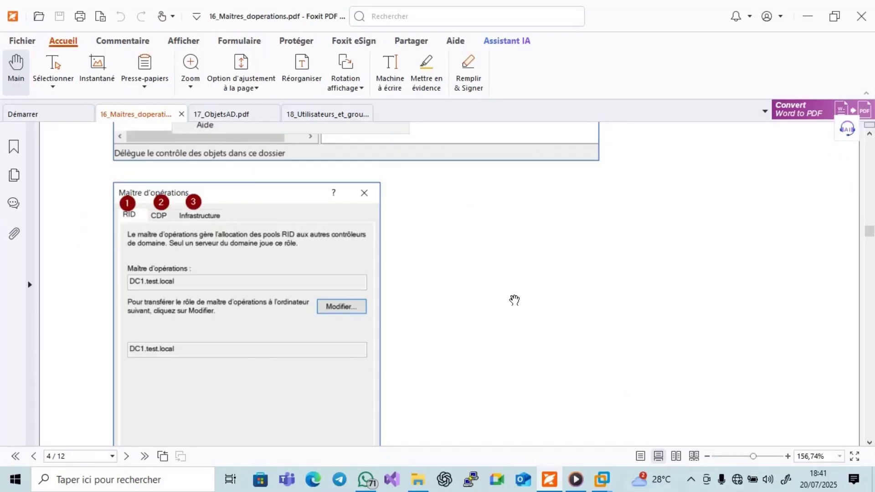
{"action": "scroll", "coordinate": [514, 300], "scroll_direction": "down", "scroll_amount": 8}
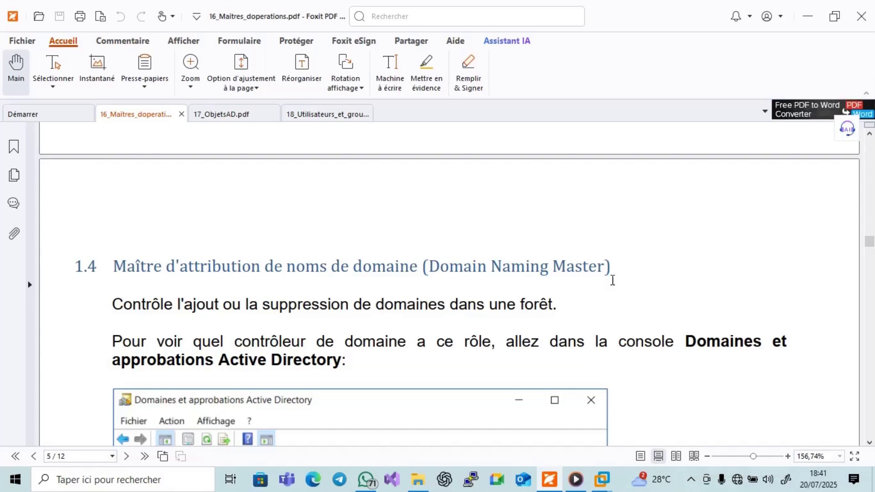
{"action": "left_click_drag", "start_coordinate": [563, 222], "coordinate": [565, 224]}
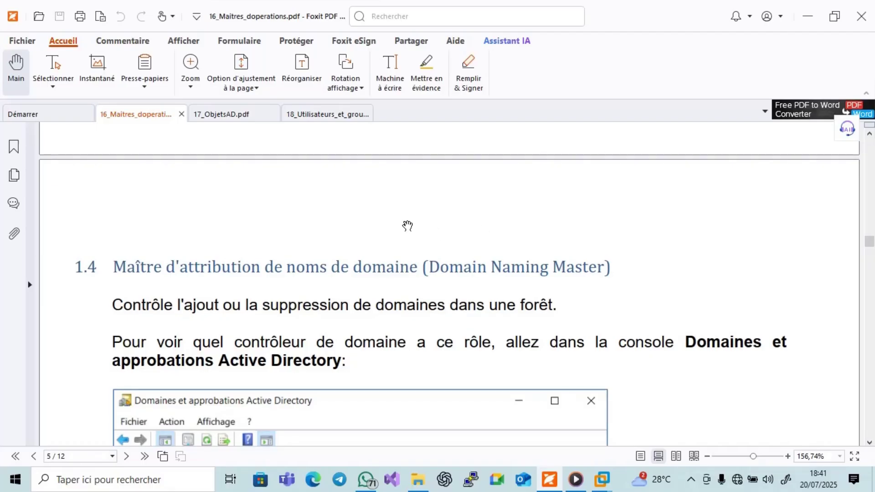
Switch to the AD1 virtual machine in VMware Workstation, open Domaines et approbations Active Directory from Server Manager, and expand the emilb.local domain
{"action": "scroll", "coordinate": [406, 227], "scroll_direction": "down", "scroll_amount": 1}
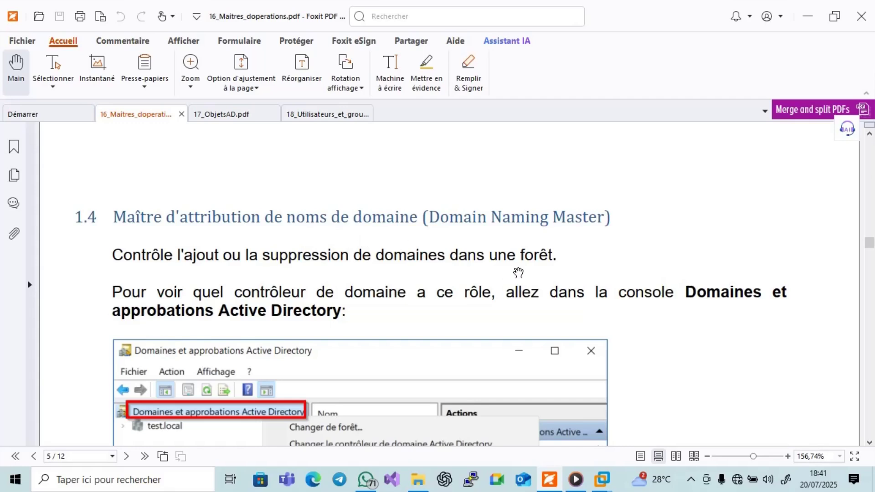
{"action": "scroll", "coordinate": [516, 270], "scroll_direction": "down", "scroll_amount": 1}
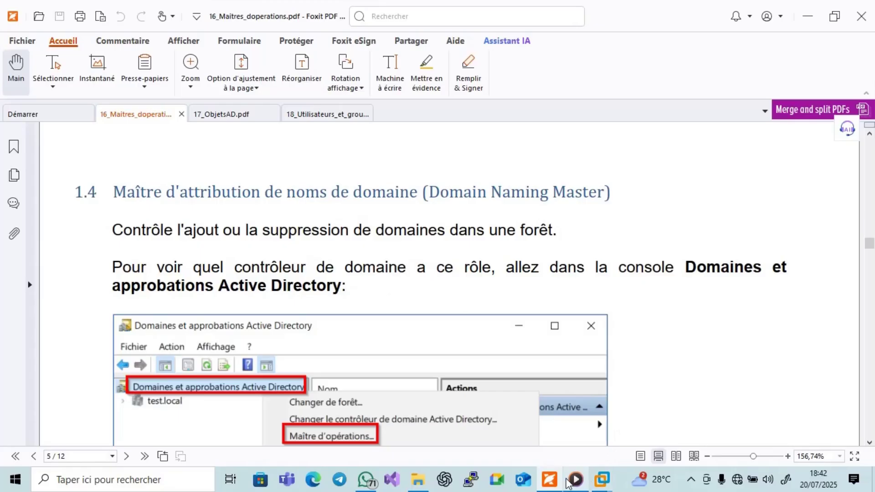
{"action": "mouse_move", "coordinate": [603, 479]}
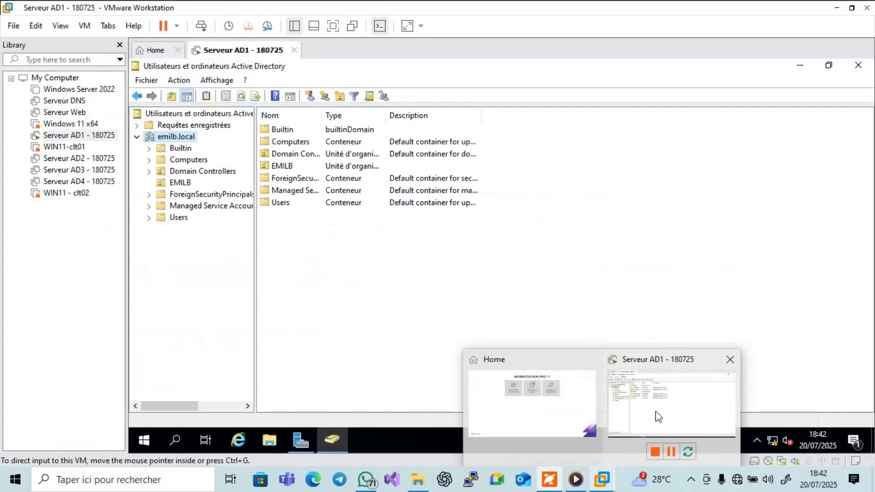
{"action": "left_click", "coordinate": [665, 405]}
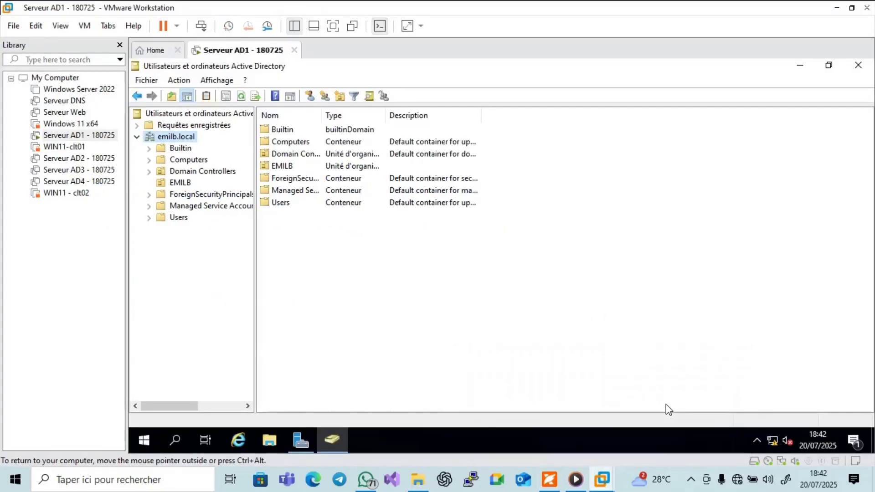
{"action": "left_click", "coordinate": [803, 66]}
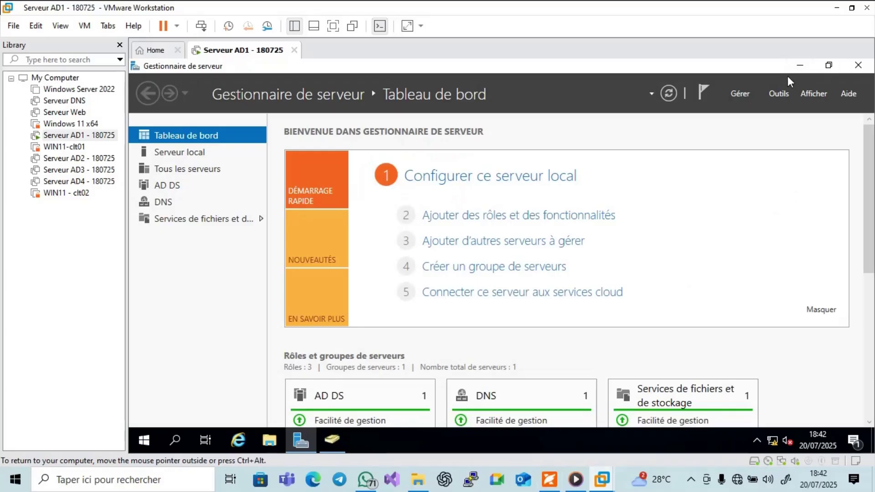
{"action": "left_click", "coordinate": [778, 96]}
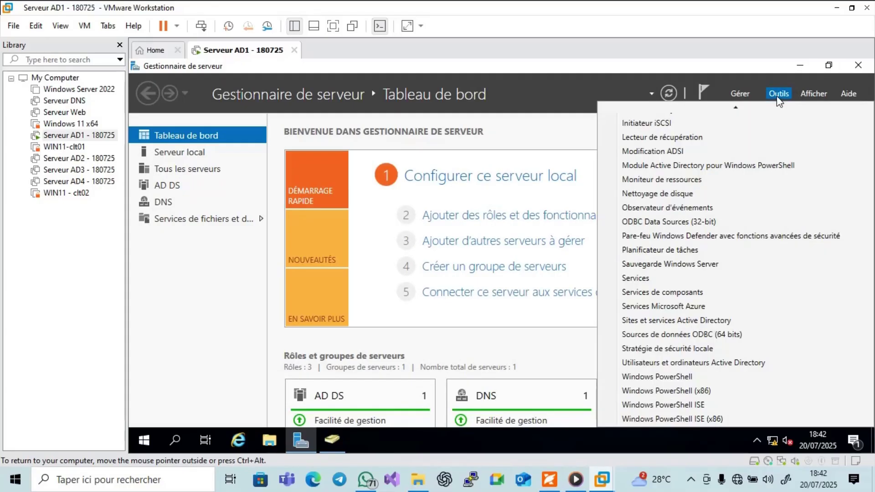
{"action": "scroll", "coordinate": [683, 134], "scroll_direction": "up", "scroll_amount": 3}
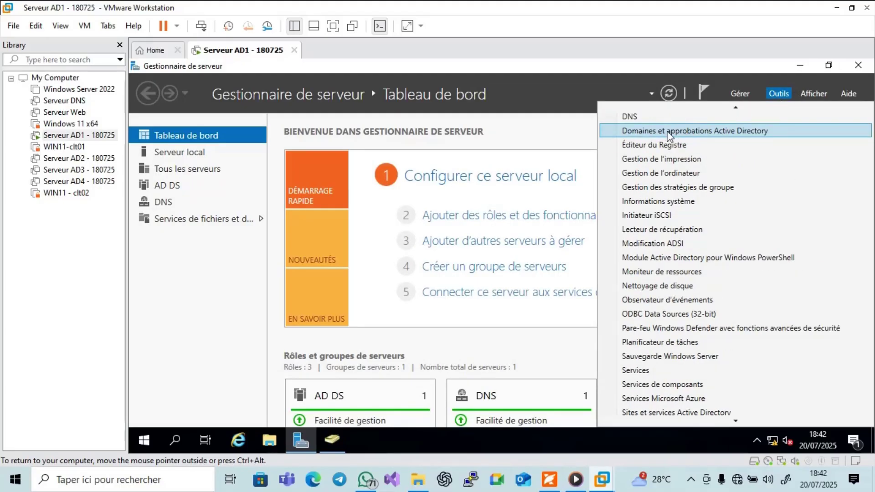
{"action": "left_click", "coordinate": [678, 134]}
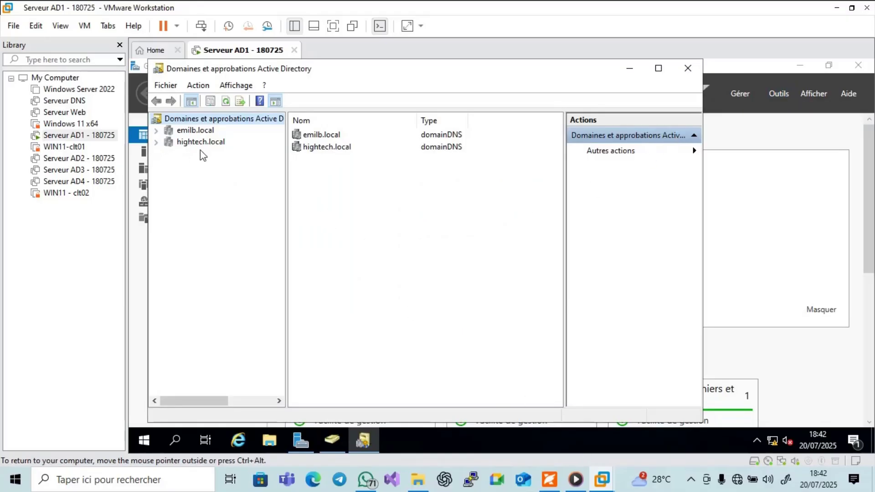
{"action": "left_click", "coordinate": [156, 130]}
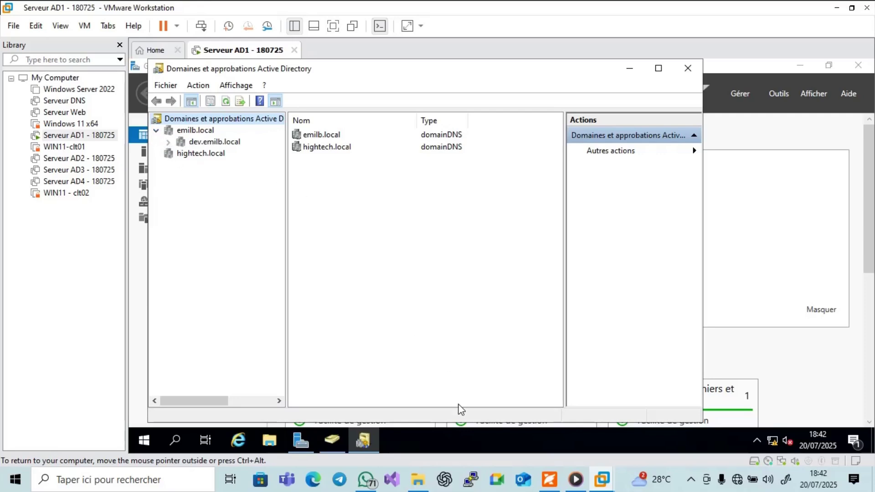
Switch to the operations masters PDF in Foxit PDF and study section 1.4's illustration of reaching the Maître d'opérations command
{"action": "left_click", "coordinate": [549, 480]}
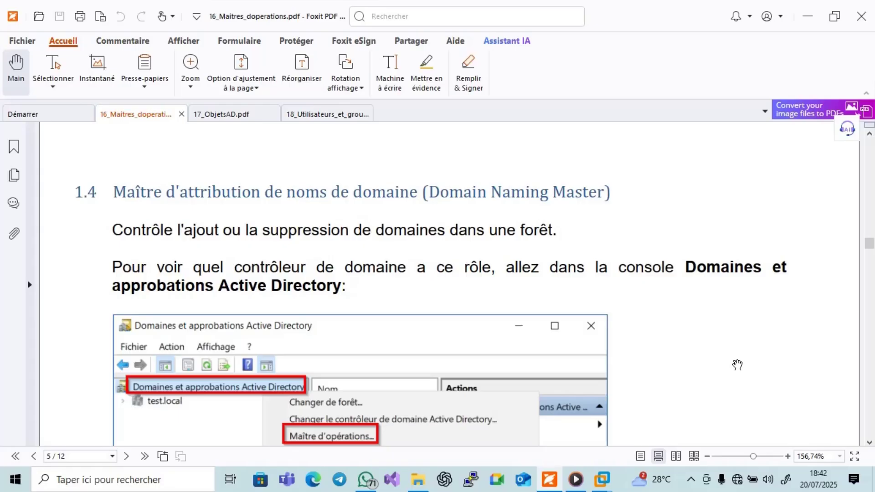
{"action": "scroll", "coordinate": [738, 365], "scroll_direction": "down", "scroll_amount": 1}
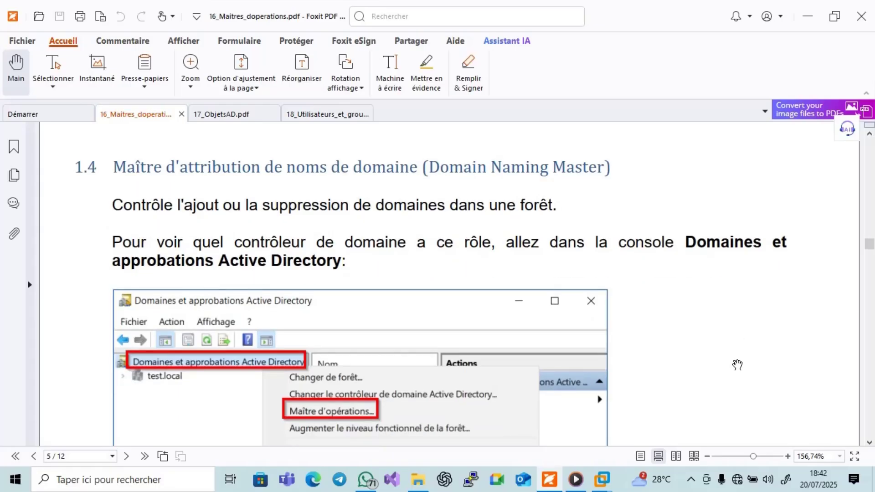
{"action": "scroll", "coordinate": [737, 364], "scroll_direction": "down", "scroll_amount": 1}
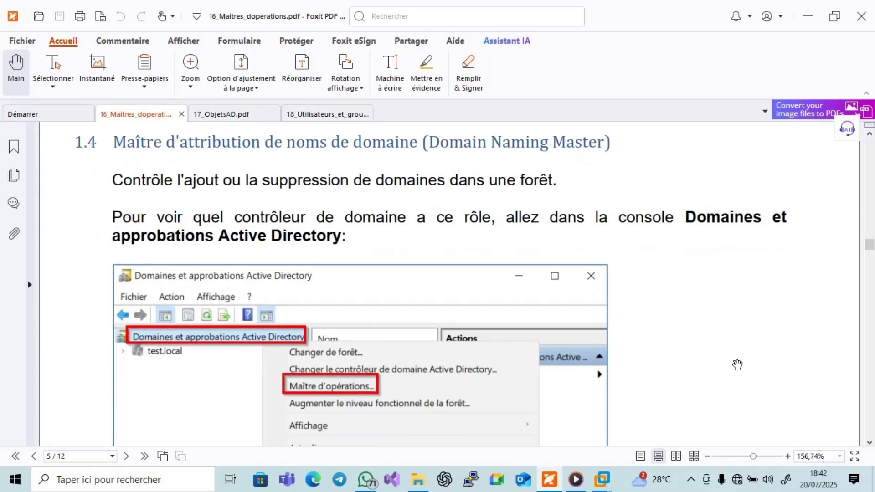
{"action": "scroll", "coordinate": [737, 364], "scroll_direction": "down", "scroll_amount": 1}
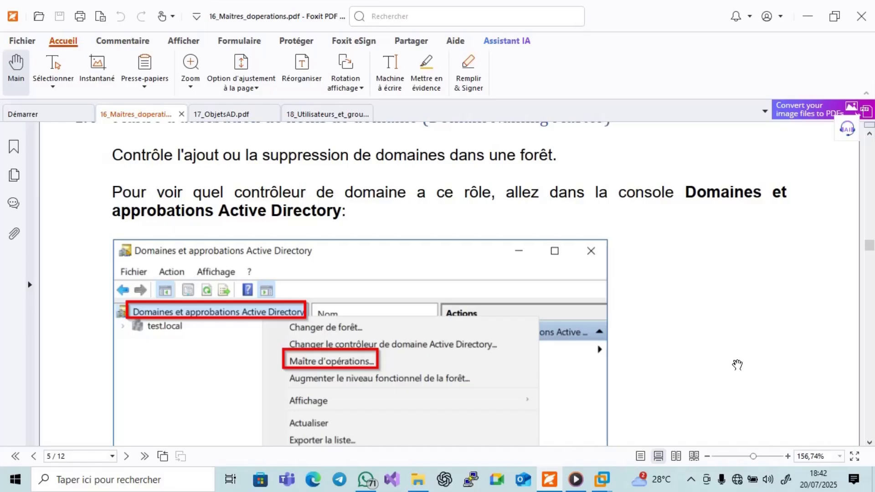
{"action": "scroll", "coordinate": [738, 365], "scroll_direction": "down", "scroll_amount": 4}
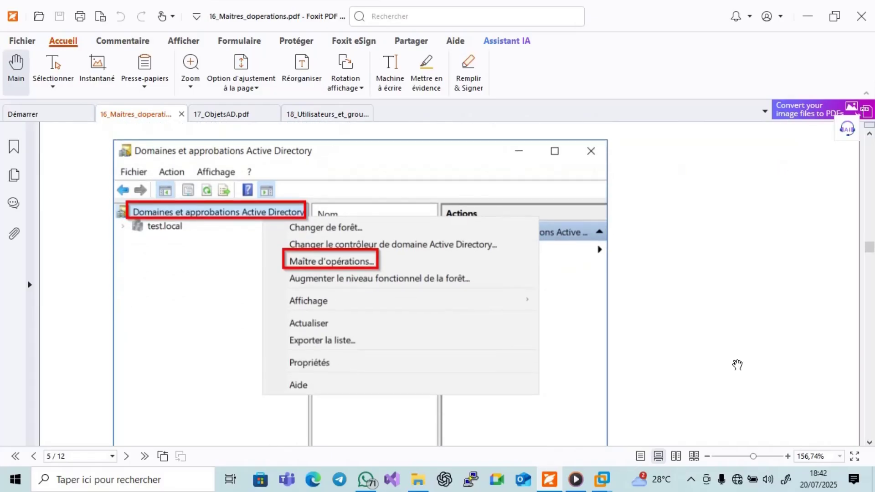
{"action": "scroll", "coordinate": [737, 365], "scroll_direction": "down", "scroll_amount": 1}
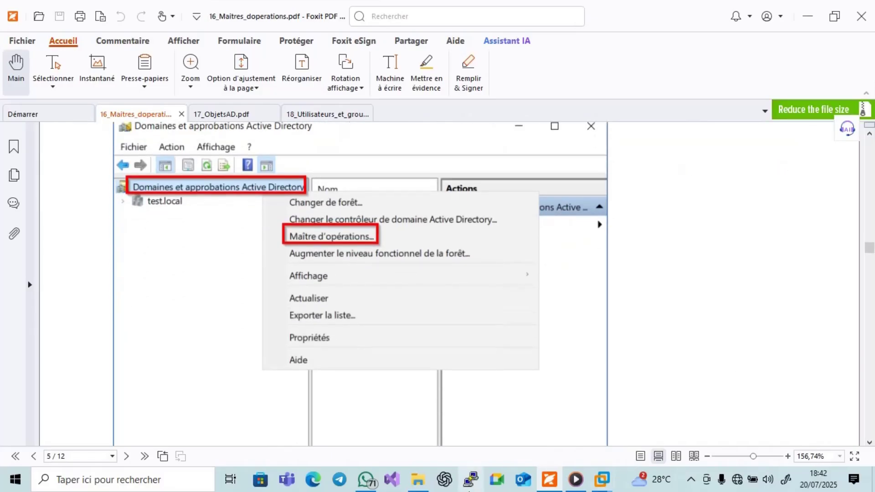
Return to the AD1 virtual machine in VMware Workstation and bring up the operations master for the Domaines et approbations Active Directory root
{"action": "mouse_move", "coordinate": [608, 485]}
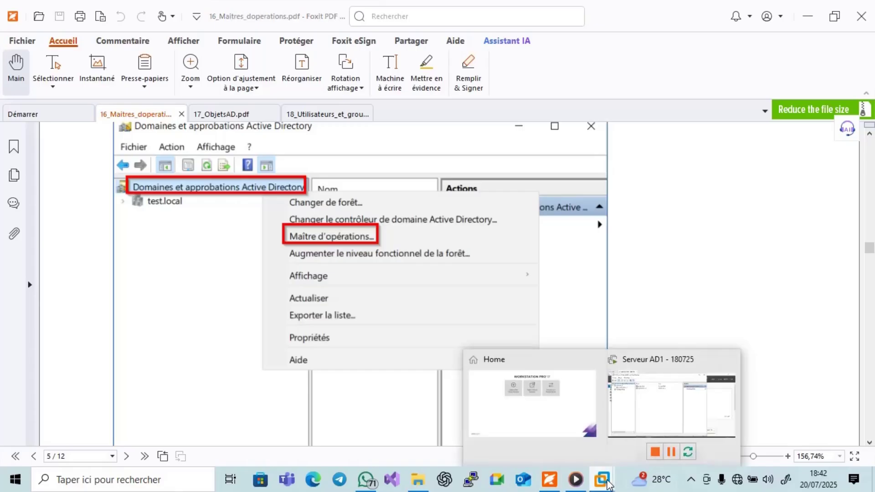
{"action": "left_click", "coordinate": [657, 395]}
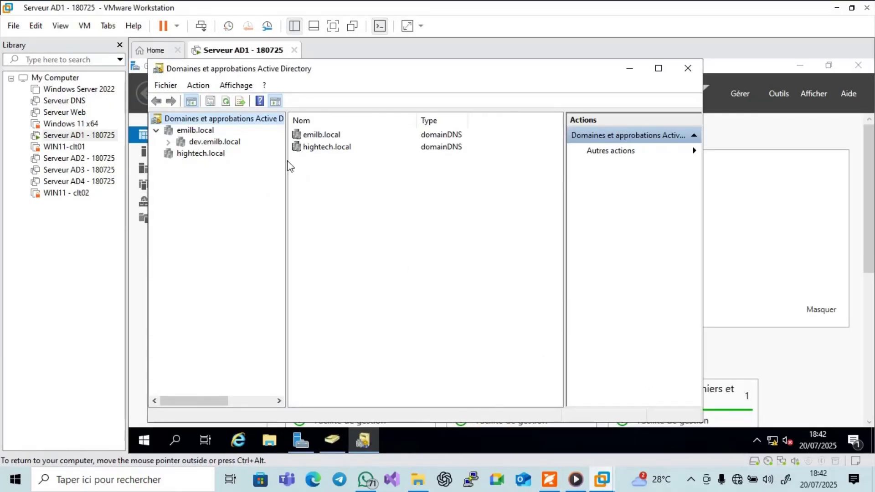
{"action": "right_click", "coordinate": [217, 119]}
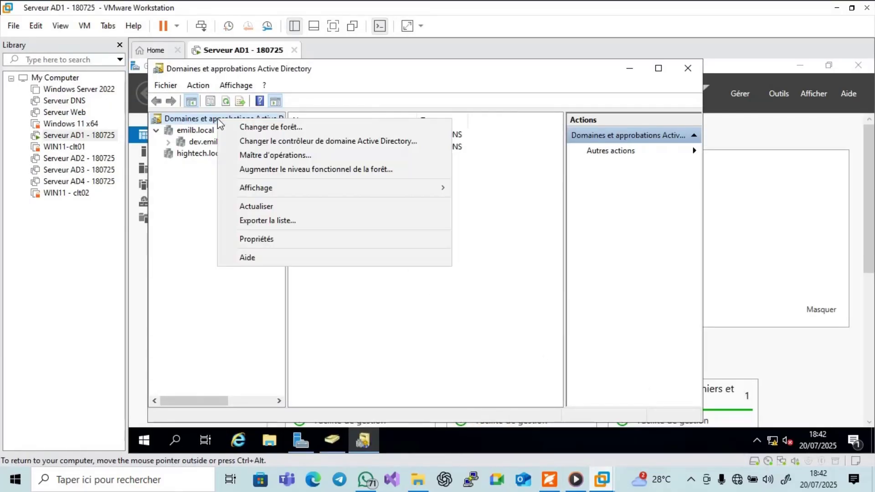
{"action": "left_click", "coordinate": [289, 157]}
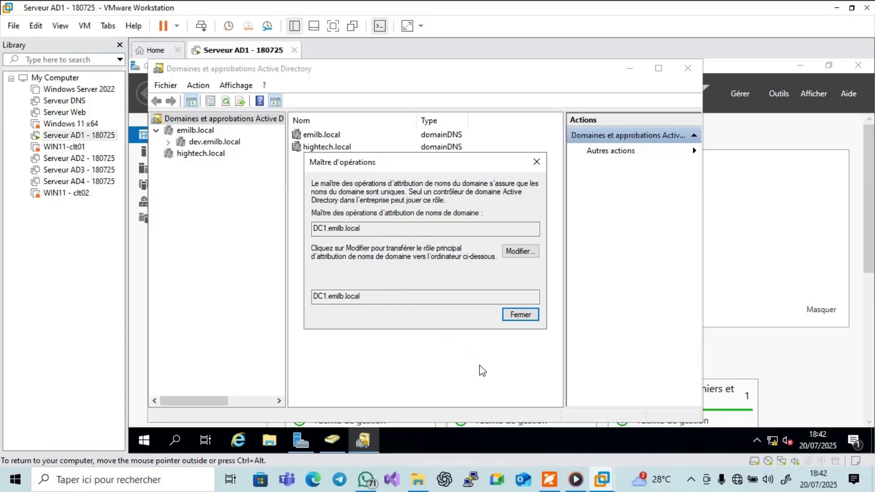
{"action": "left_click", "coordinate": [691, 485]}
{"action": "left_click", "coordinate": [645, 425]}
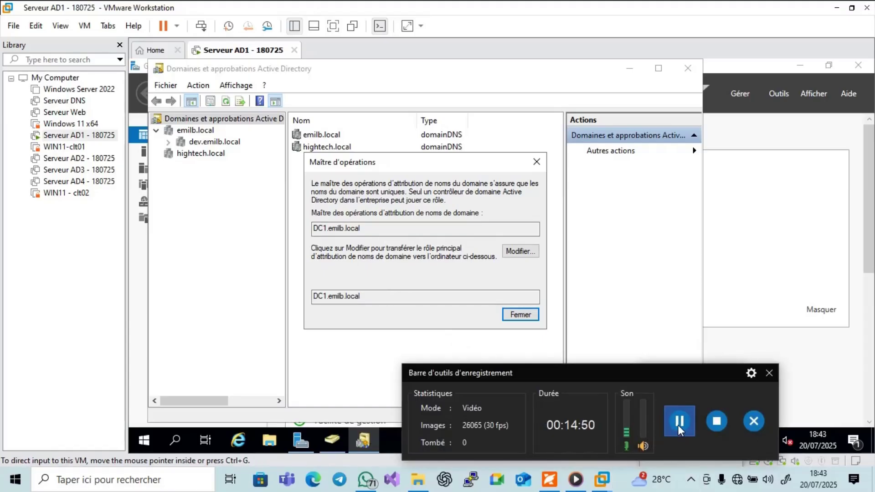
{"action": "left_click", "coordinate": [770, 373]}
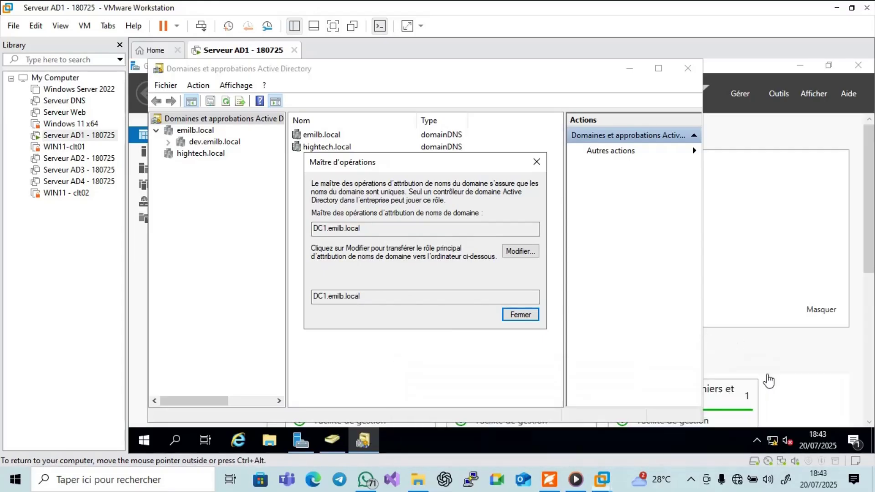
Compare the domain naming master holder on AD1 with the illustration in the Foxit PDF document, and close the operations master dialog
{"action": "left_click", "coordinate": [594, 441]}
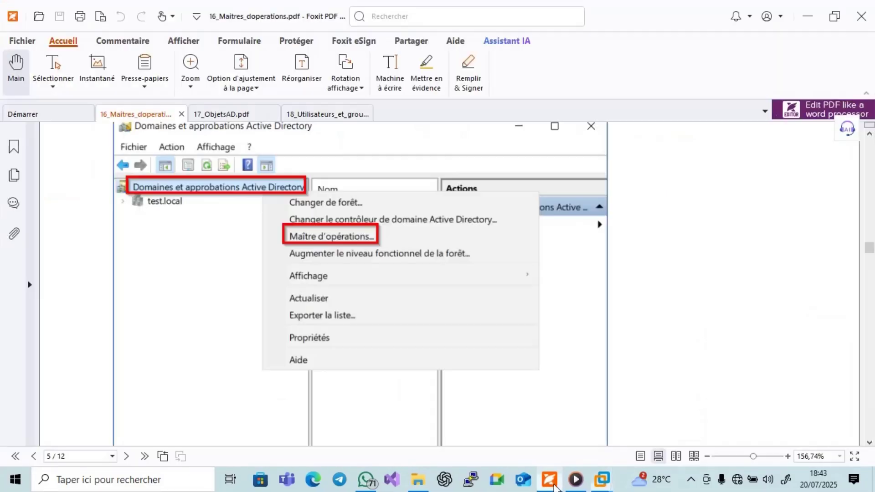
{"action": "left_click", "coordinate": [550, 480]}
{"action": "scroll", "coordinate": [658, 312], "scroll_direction": "down", "scroll_amount": 1}
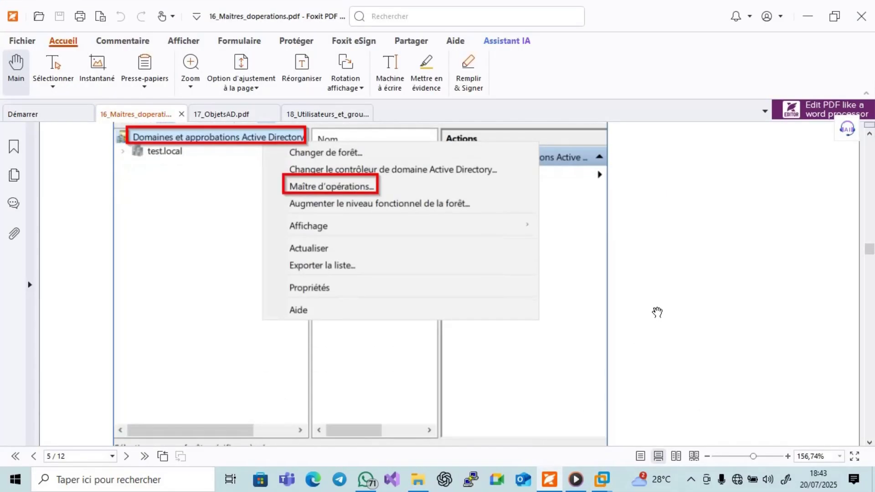
{"action": "scroll", "coordinate": [658, 312], "scroll_direction": "down", "scroll_amount": 5}
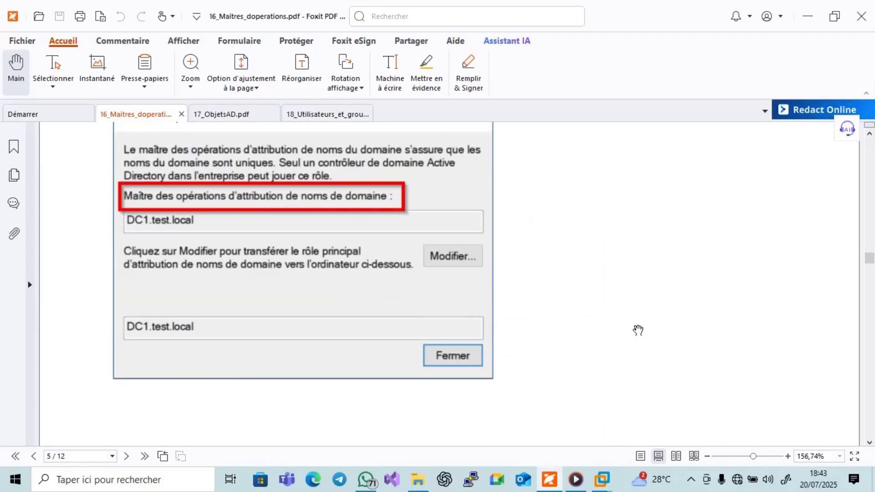
{"action": "mouse_move", "coordinate": [601, 479]}
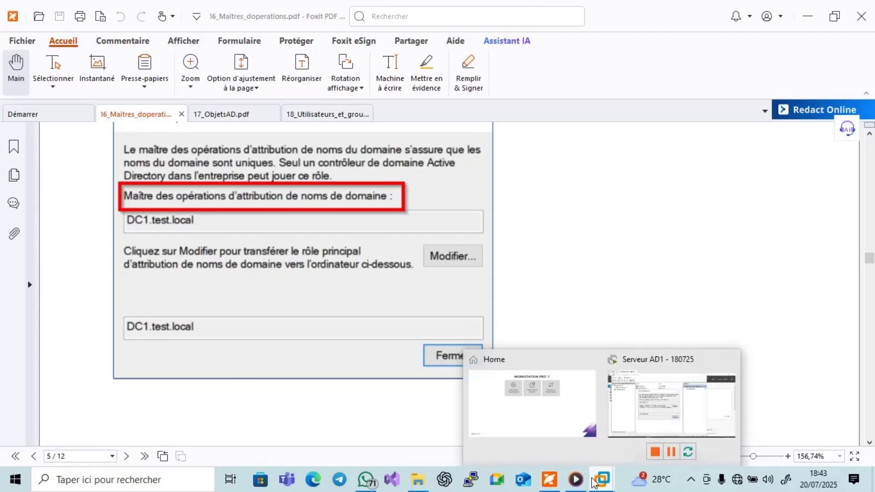
{"action": "left_click", "coordinate": [639, 412]}
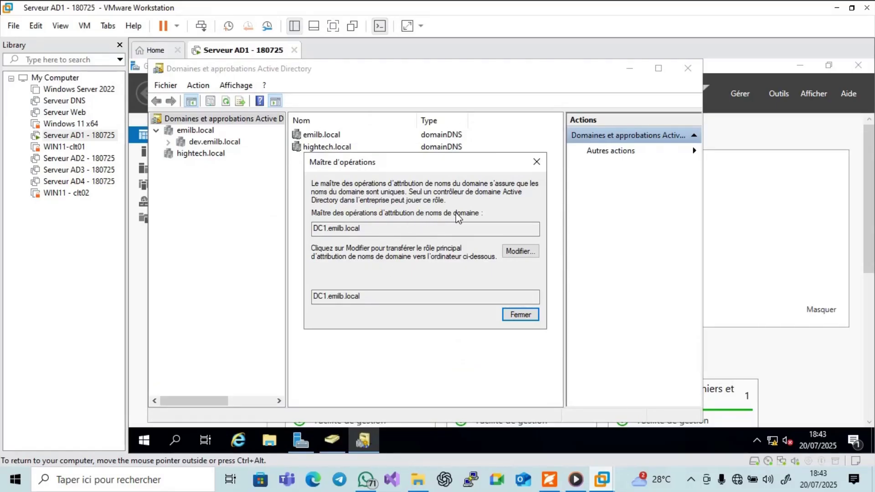
{"action": "left_click", "coordinate": [528, 318]}
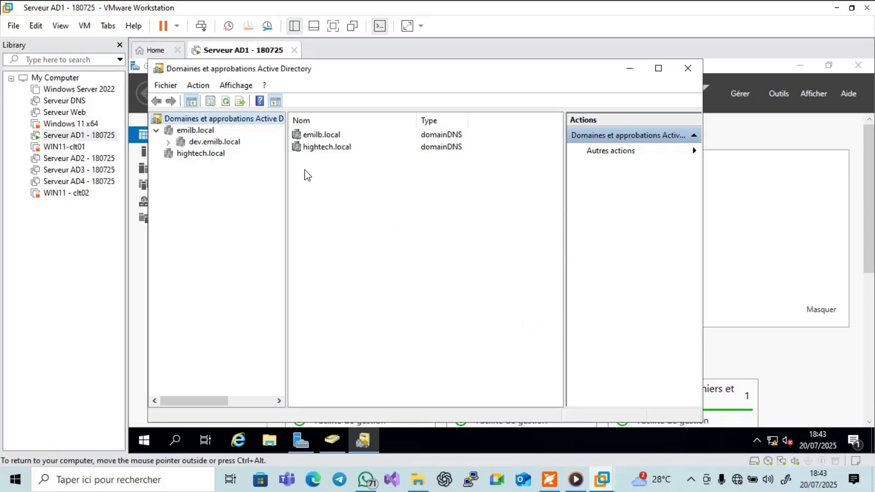
Select the hightech.local domain, recheck the domain naming illustration in the PDF, and minimize the Domaines et approbations Active Directory console
{"action": "left_click", "coordinate": [191, 157]}
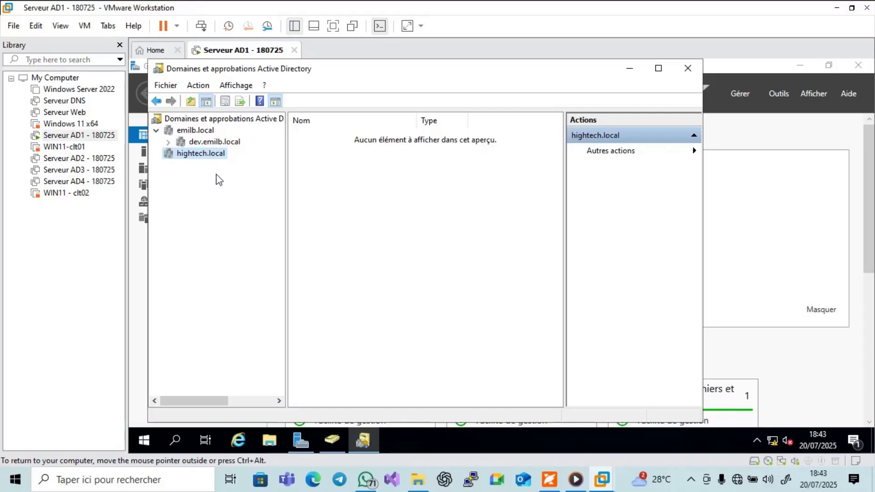
{"action": "left_click", "coordinate": [550, 480]}
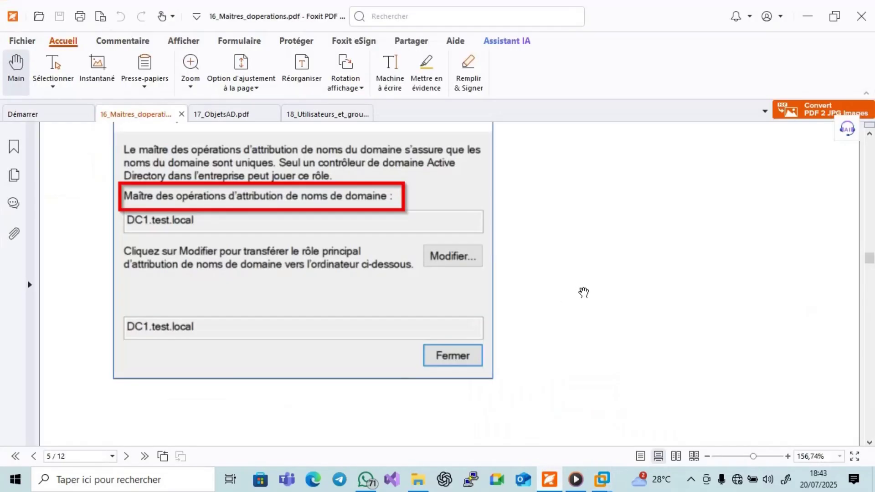
{"action": "scroll", "coordinate": [477, 232], "scroll_direction": "down", "scroll_amount": 1}
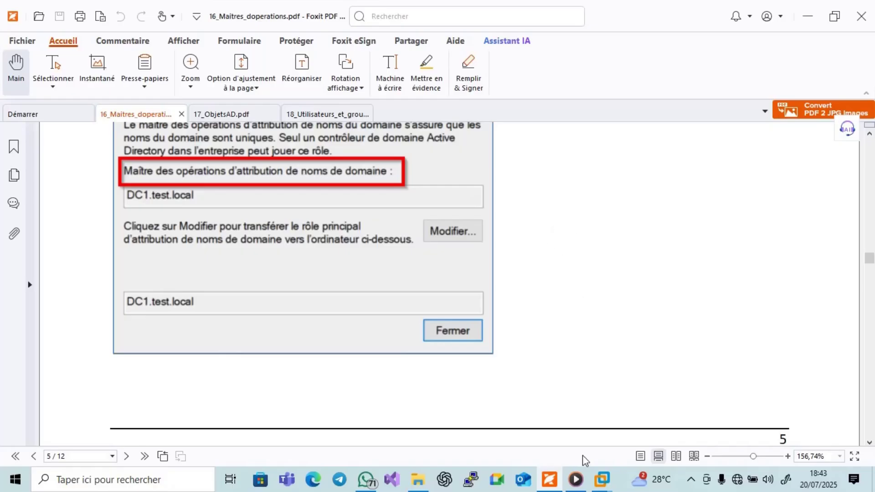
{"action": "left_click", "coordinate": [555, 476]}
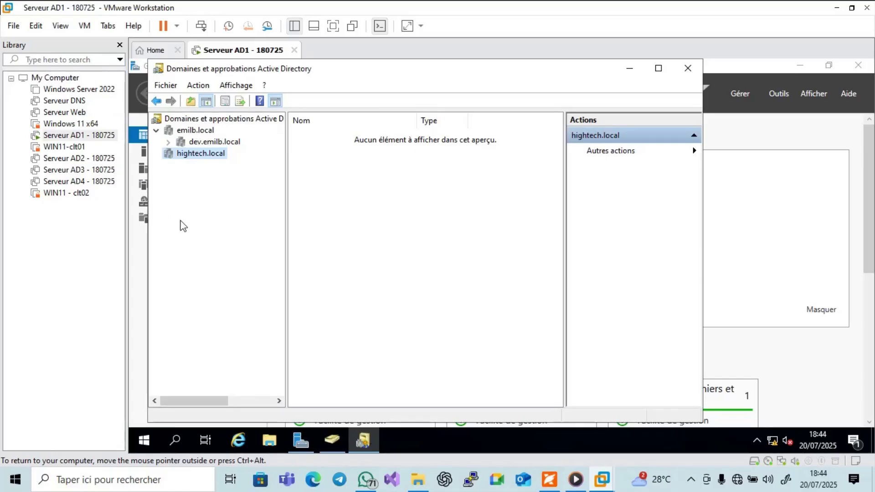
{"action": "left_click", "coordinate": [628, 69]}
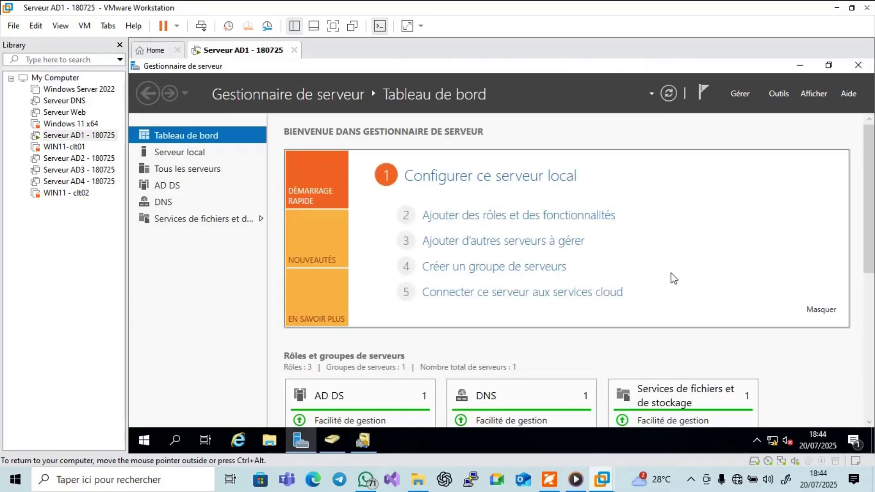
Switch to the operations masters PDF in Foxit PDF and read section 1.5 on the Schema Master
{"action": "left_click", "coordinate": [550, 482]}
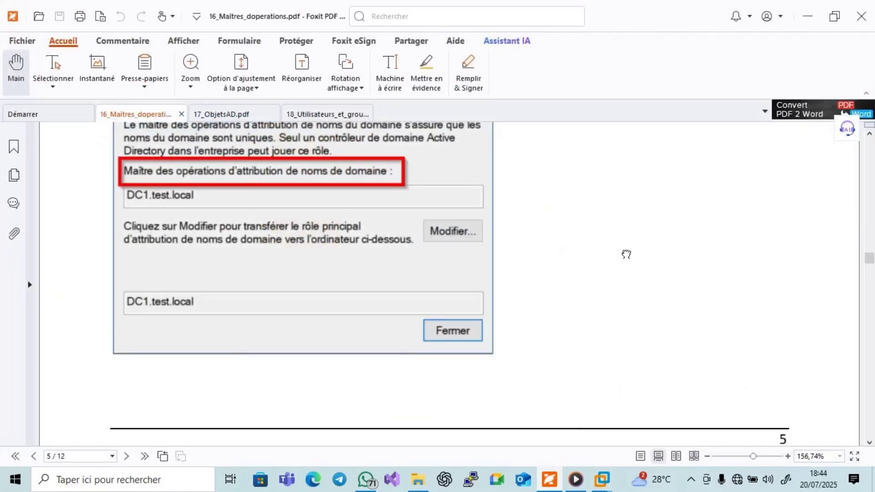
{"action": "scroll", "coordinate": [624, 254], "scroll_direction": "down", "scroll_amount": 5}
{"action": "scroll", "coordinate": [625, 254], "scroll_direction": "down", "scroll_amount": 3}
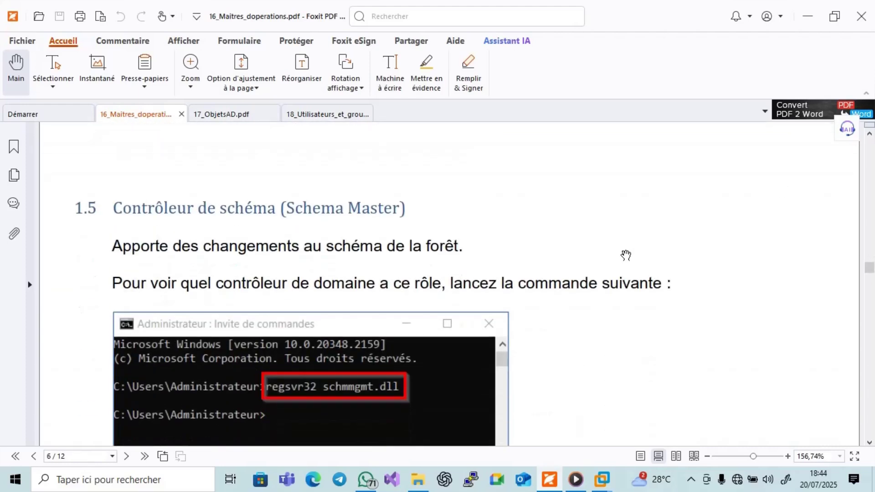
{"action": "scroll", "coordinate": [198, 223], "scroll_direction": "down", "scroll_amount": 1}
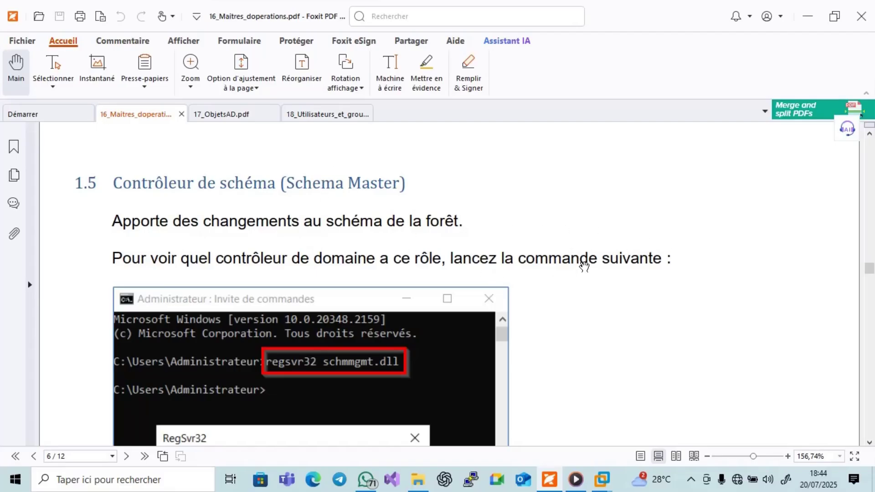
Read the regsvr32 schmmgmt.dll instruction in section 1.5 of the PDF, glancing back at section 1.4 on the Domain Naming Master
{"action": "scroll", "coordinate": [584, 267], "scroll_direction": "down", "scroll_amount": 2}
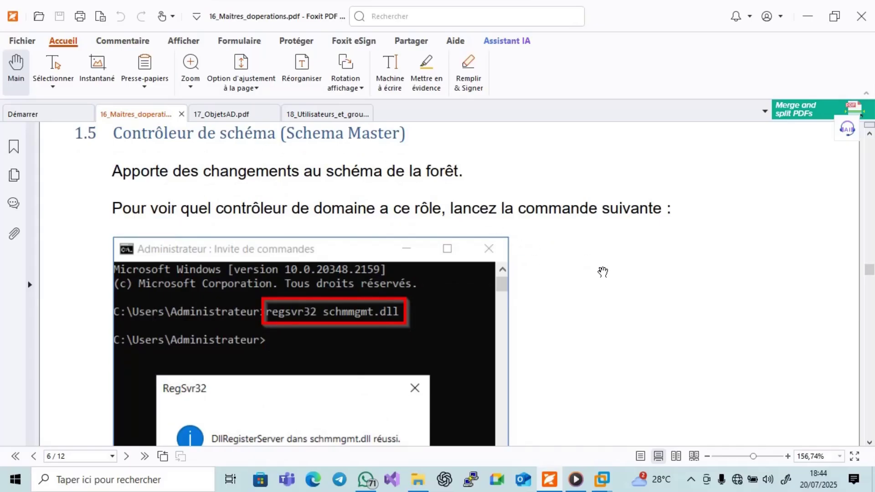
{"action": "scroll", "coordinate": [618, 323], "scroll_direction": "down", "scroll_amount": 1}
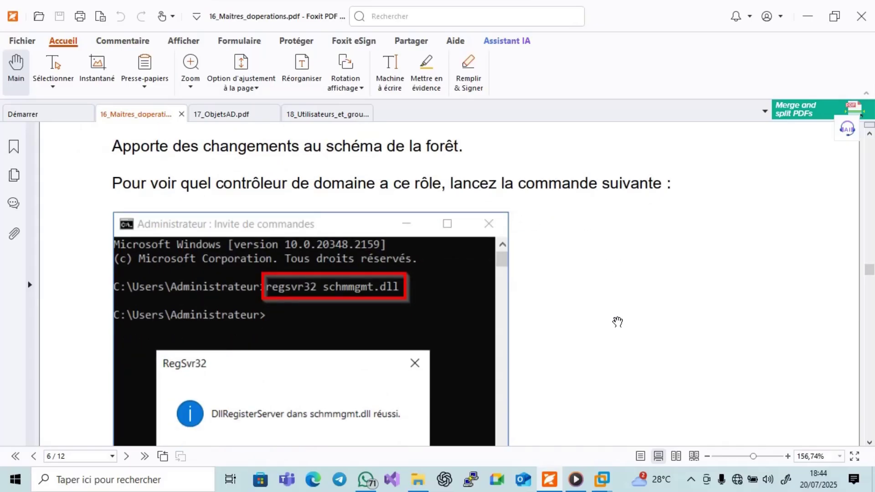
{"action": "scroll", "coordinate": [618, 322], "scroll_direction": "down", "scroll_amount": 2}
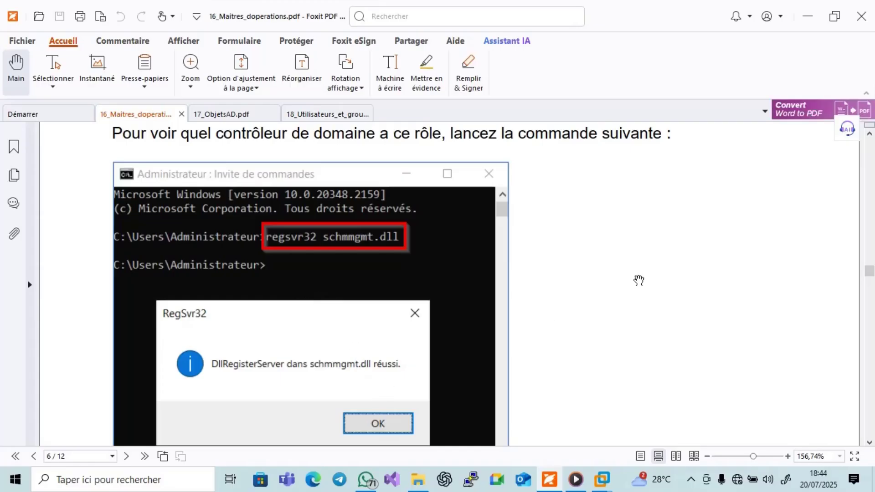
{"action": "scroll", "coordinate": [665, 275], "scroll_direction": "up", "scroll_amount": 5}
{"action": "scroll", "coordinate": [666, 275], "scroll_direction": "up", "scroll_amount": 5}
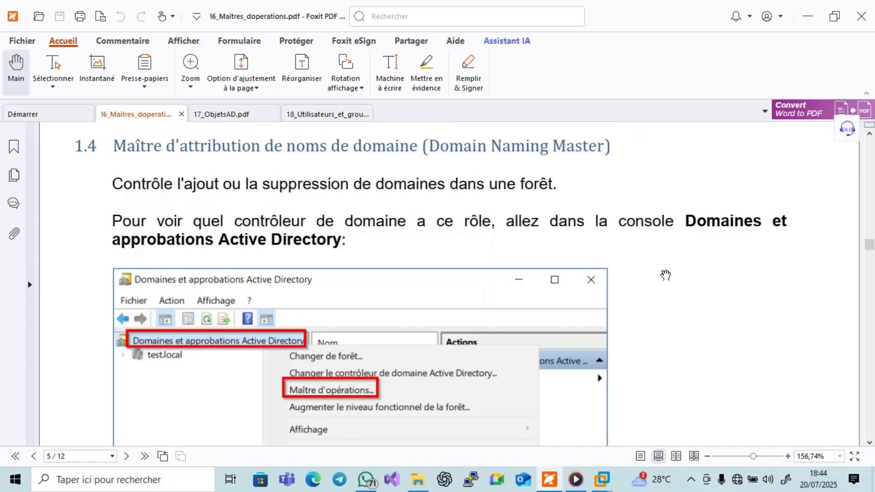
{"action": "scroll", "coordinate": [665, 275], "scroll_direction": "down", "scroll_amount": 8}
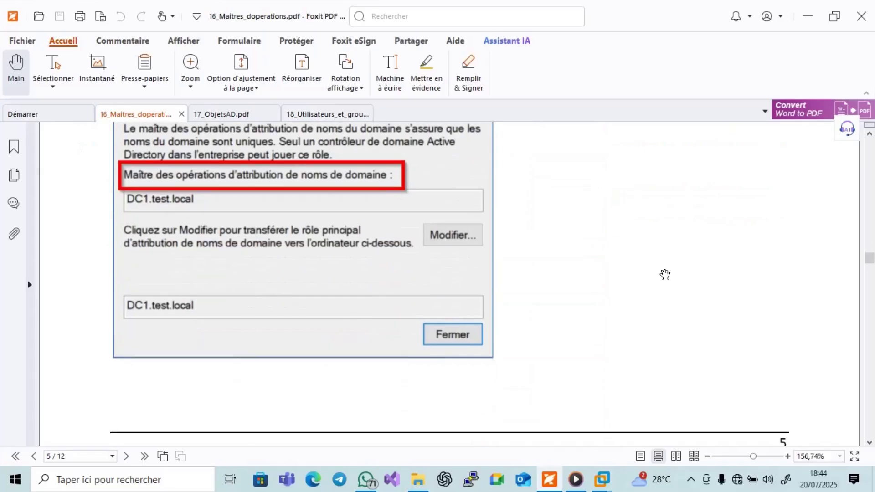
{"action": "scroll", "coordinate": [666, 275], "scroll_direction": "down", "scroll_amount": 10}
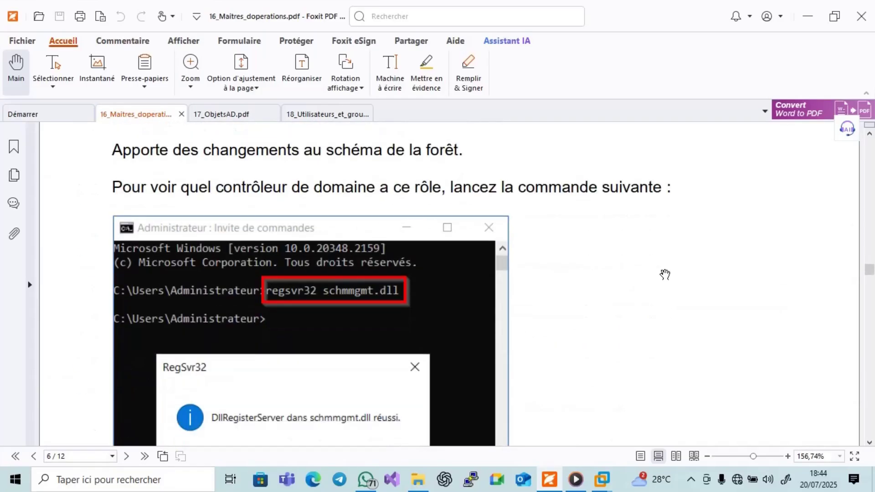
Read the PDF instructions and illustration on adding the Schéma Active Directory snap-in to an MMC console
{"action": "scroll", "coordinate": [665, 274], "scroll_direction": "down", "scroll_amount": 4}
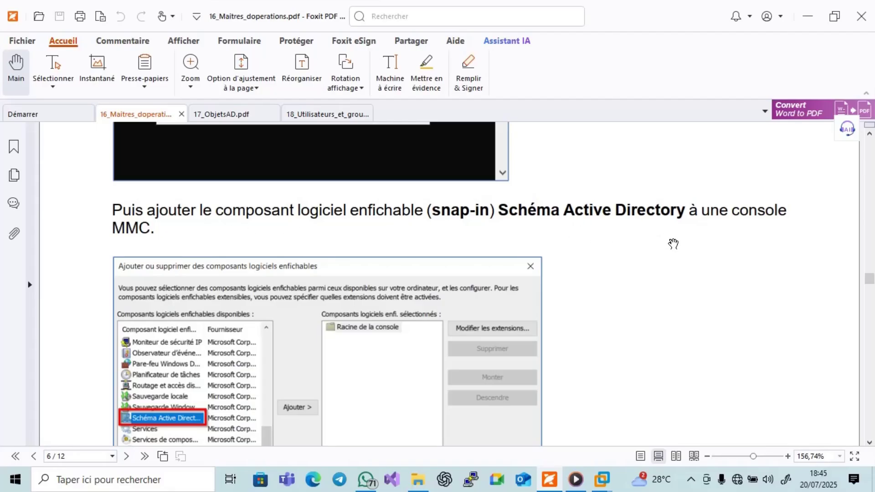
{"action": "scroll", "coordinate": [673, 243], "scroll_direction": "down", "scroll_amount": 1}
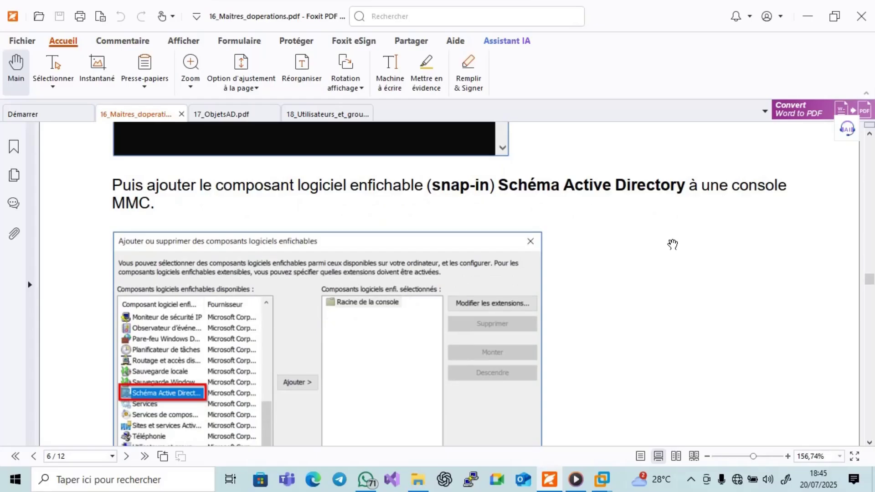
{"action": "scroll", "coordinate": [672, 244], "scroll_direction": "down", "scroll_amount": 1}
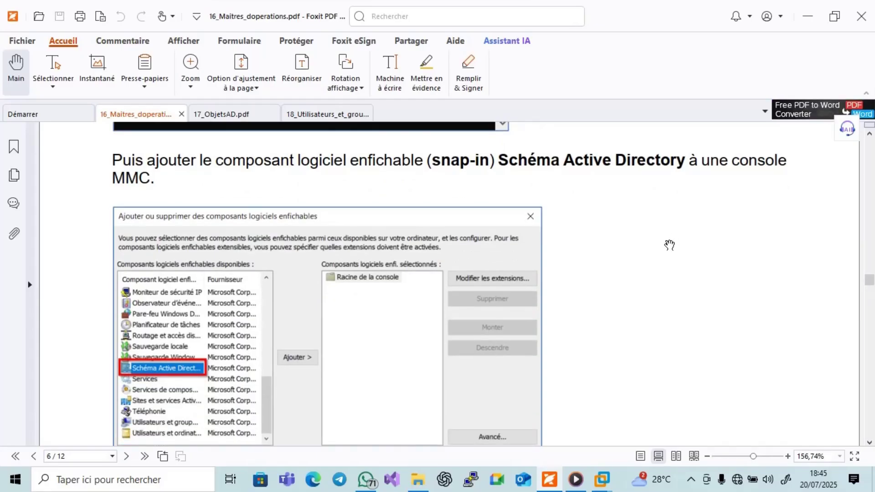
{"action": "scroll", "coordinate": [670, 245], "scroll_direction": "down", "scroll_amount": 1}
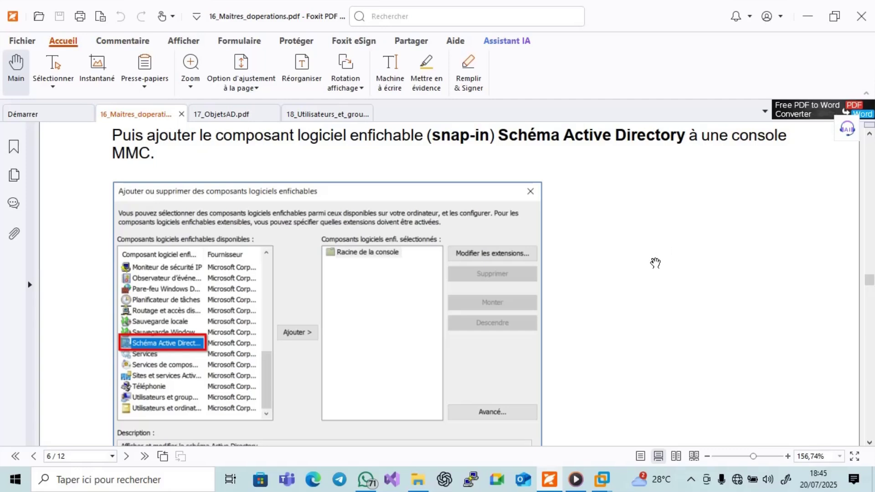
{"action": "scroll", "coordinate": [656, 263], "scroll_direction": "down", "scroll_amount": 1}
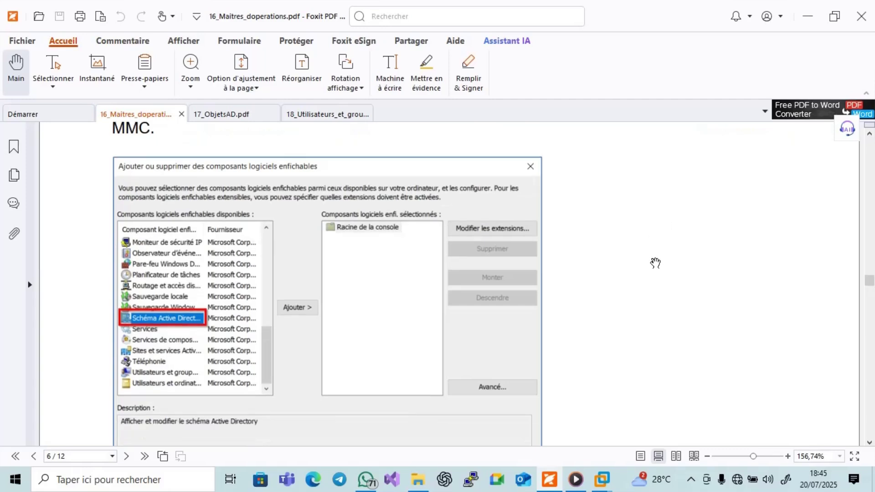
{"action": "scroll", "coordinate": [654, 264], "scroll_direction": "down", "scroll_amount": 1}
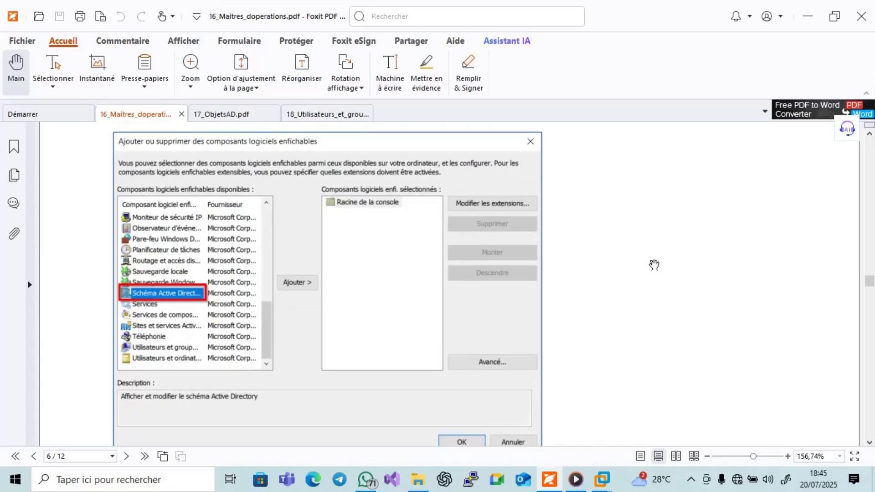
Switch to the AD1 virtual machine in VMware Workstation and launch an empty management console by running MMC
{"action": "mouse_move", "coordinate": [602, 479]}
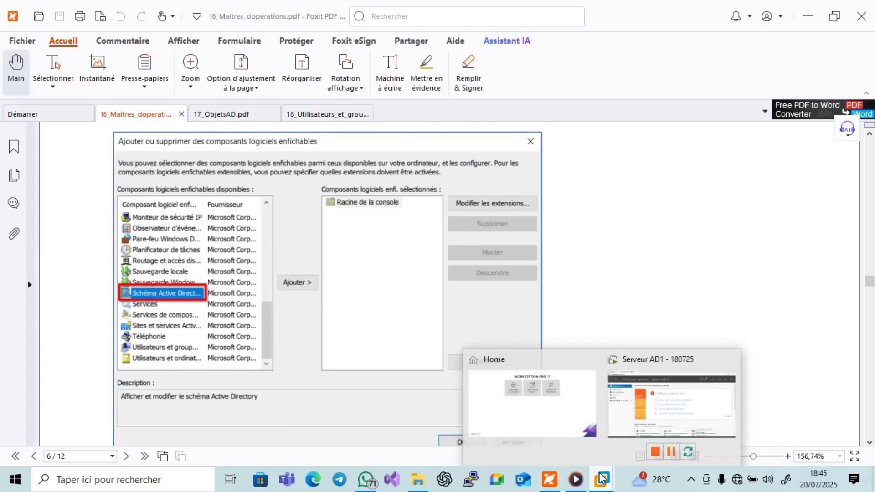
{"action": "left_click", "coordinate": [628, 432]}
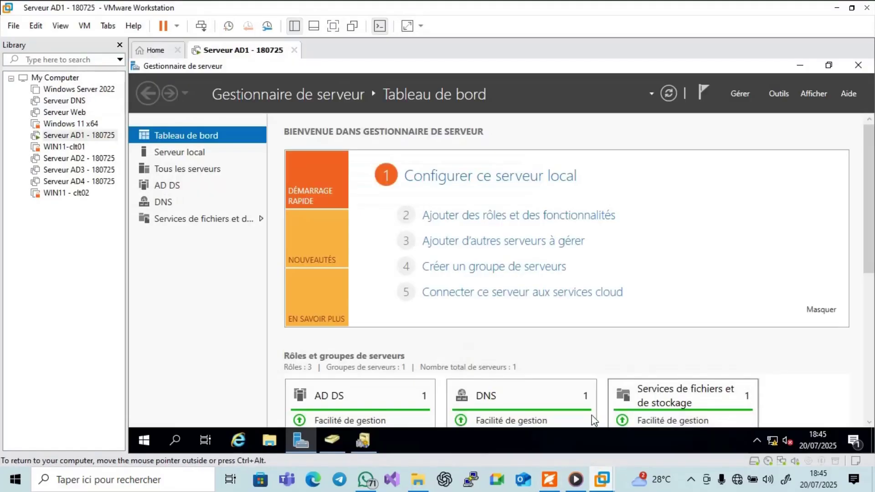
{"action": "left_click", "coordinate": [182, 442]}
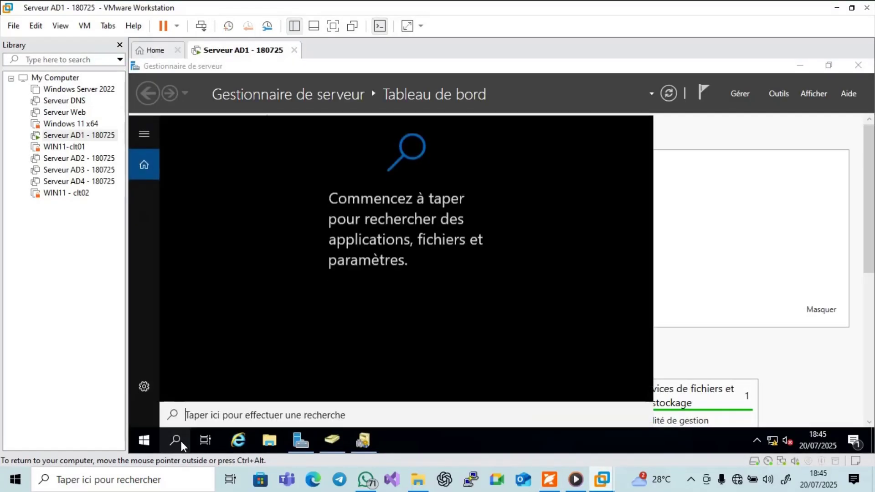
{"action": "right_click", "coordinate": [133, 433]}
{"action": "right_click", "coordinate": [143, 439]}
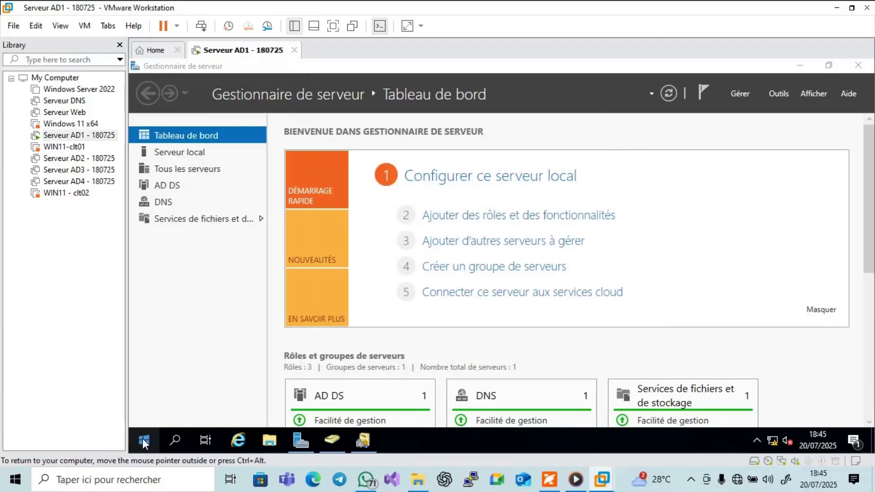
{"action": "left_click", "coordinate": [168, 377]}
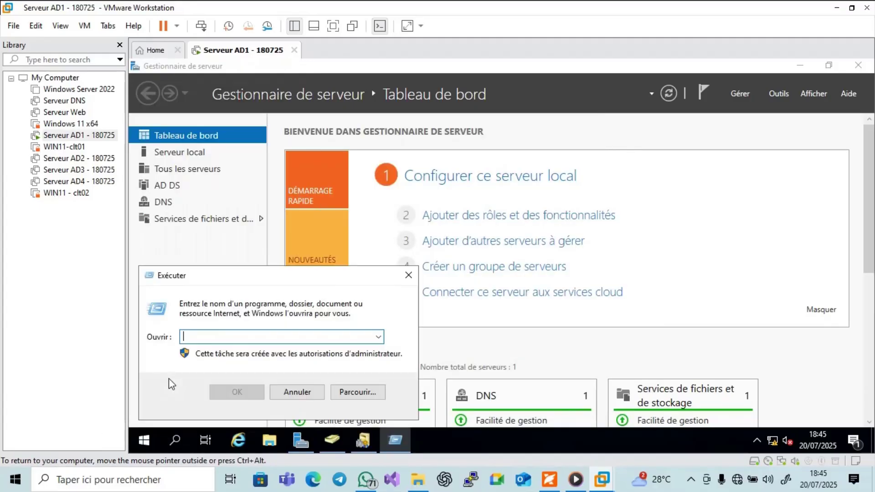
{"action": "type", "text": "MMC"}
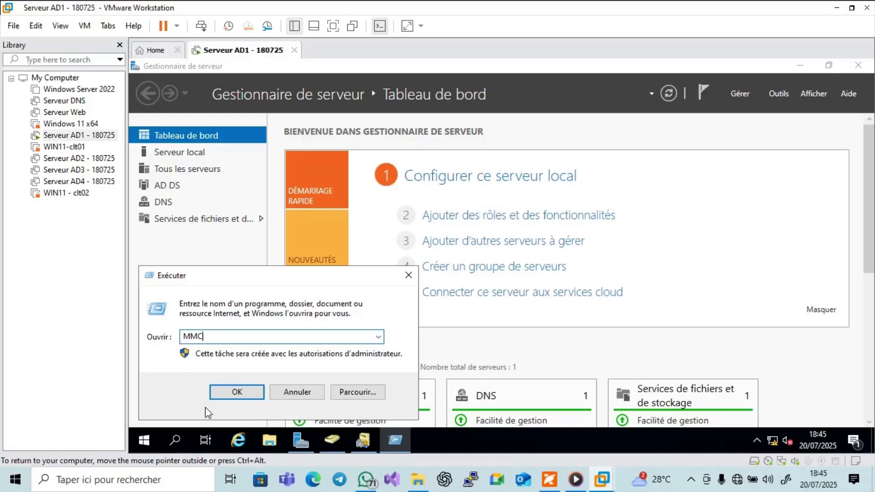
{"action": "left_click", "coordinate": [237, 392]}
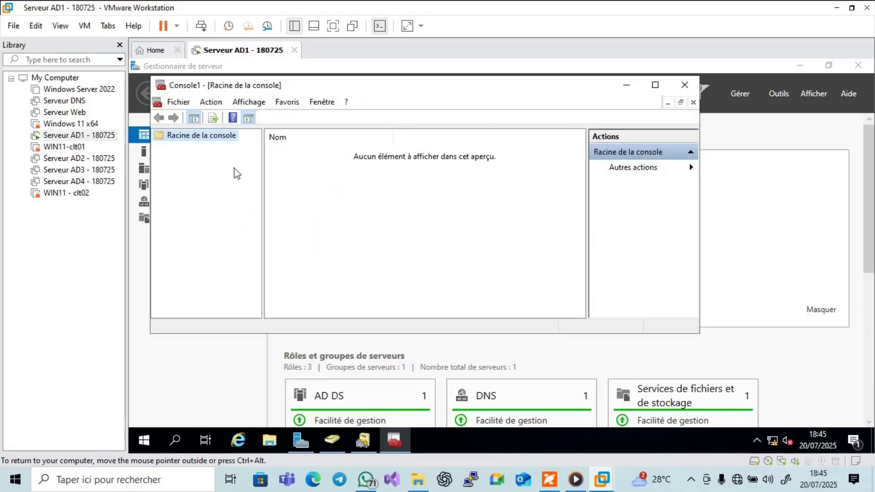
Bring up the add or remove snap-ins dialog for the empty console and check in the Foxit PDF document which snap-in is required
{"action": "left_click", "coordinate": [179, 102]}
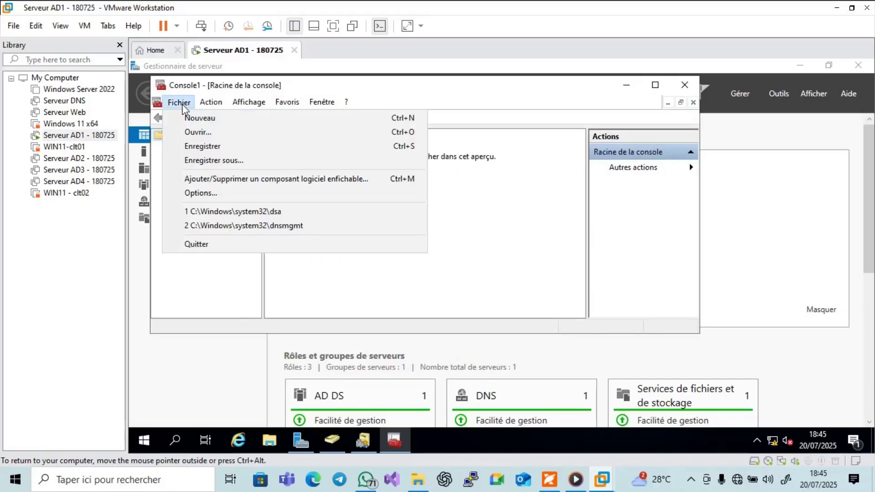
{"action": "left_click", "coordinate": [226, 179]}
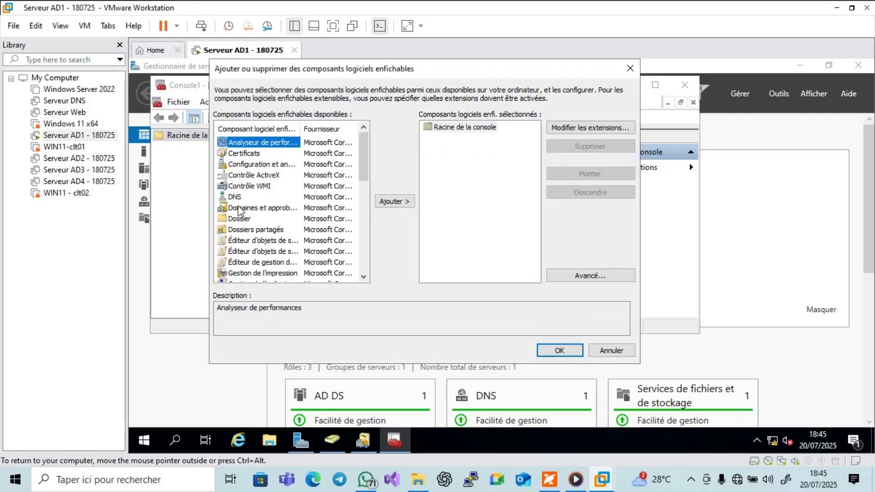
{"action": "left_click", "coordinate": [277, 210]}
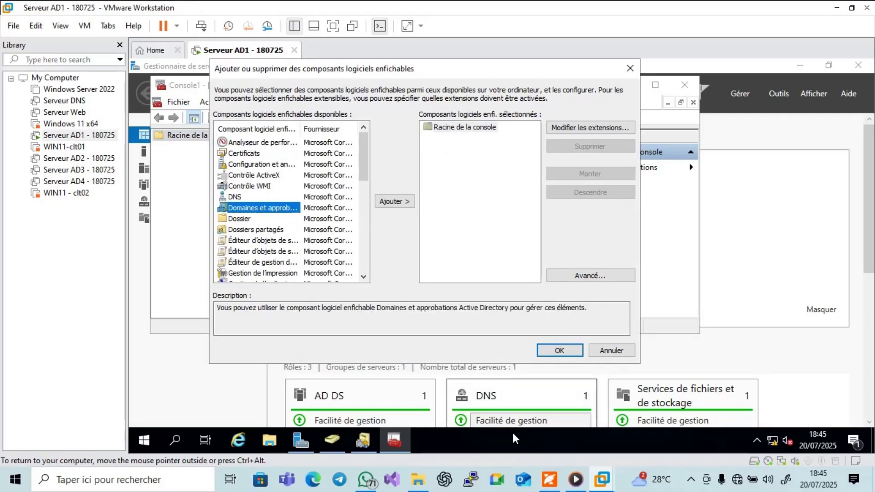
{"action": "left_click", "coordinate": [549, 480]}
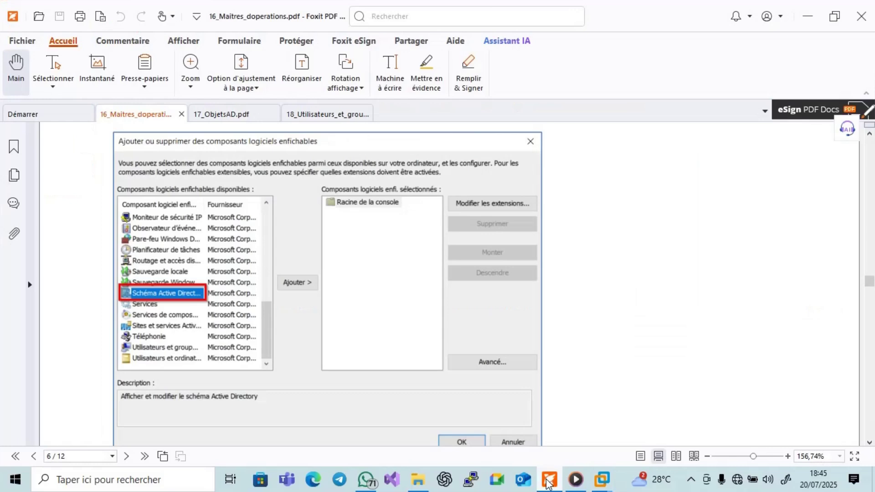
{"action": "left_click", "coordinate": [548, 482]}
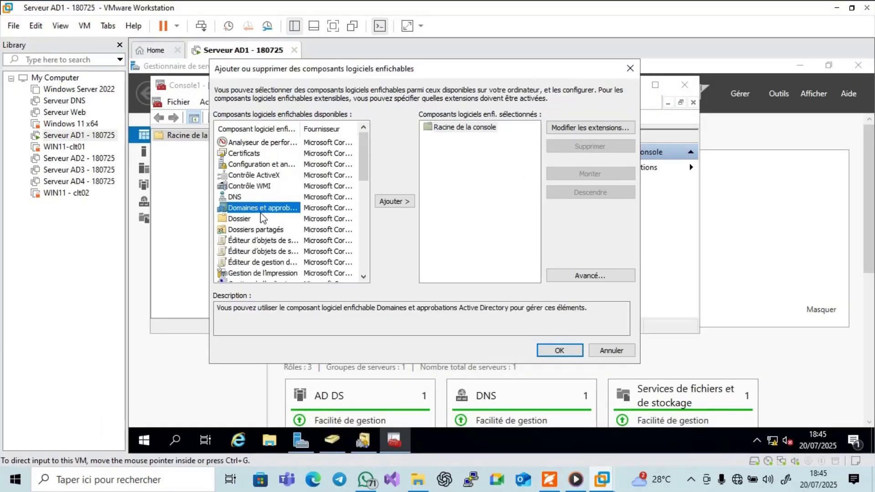
Look through the available snap-ins for Schéma Active Directory, and cancel the dialog without adding anything
{"action": "left_click", "coordinate": [269, 242]}
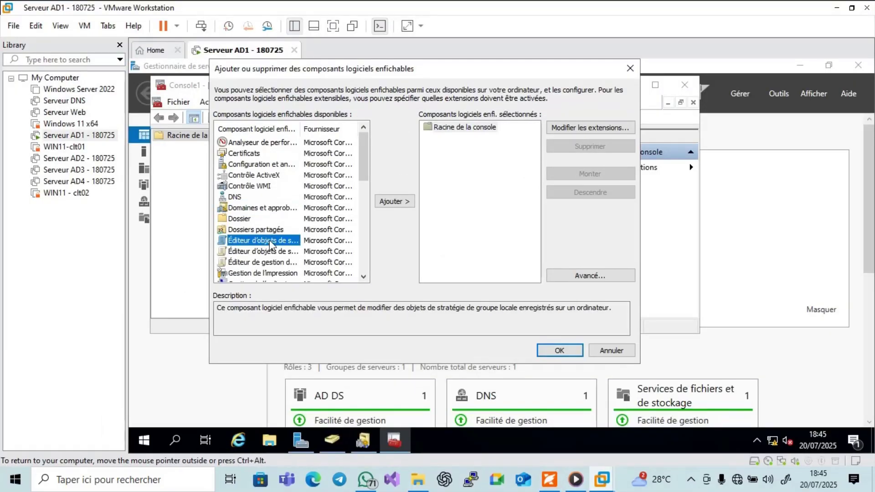
{"action": "key", "text": "Down"}
{"action": "key", "text": "Down"}
{"action": "key", "text": "Down"}
{"action": "key", "text": "Down"}
{"action": "key", "text": "Down"}
{"action": "key", "text": "Down"}
{"action": "key", "text": "Down"}
{"action": "key", "text": "Down"}
{"action": "key", "text": "Down"}
{"action": "key", "text": "Down"}
{"action": "key", "text": "Down"}
{"action": "key", "text": "Down"}
{"action": "key", "text": "Down"}
{"action": "key", "text": "Down"}
{"action": "key", "text": "Down"}
{"action": "key", "text": "Down"}
{"action": "key", "text": "Down"}
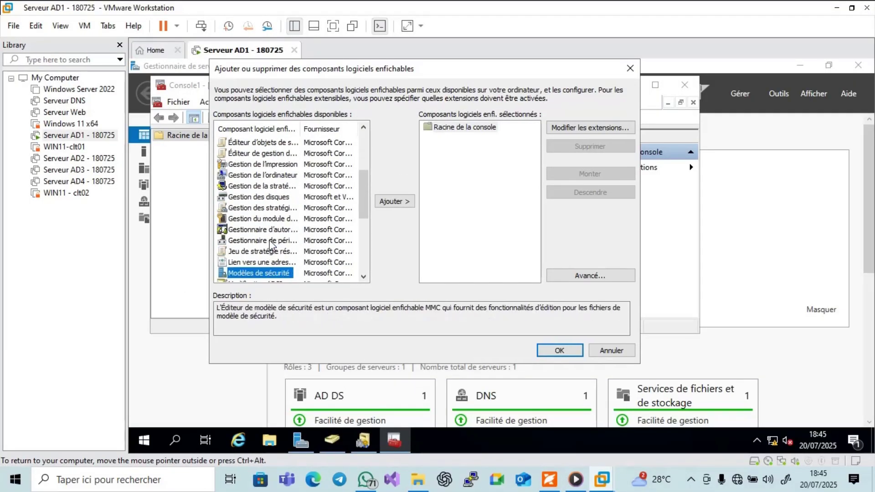
{"action": "key", "text": "Down"}
{"action": "key", "text": "Down"}
{"action": "key", "text": "Down"}
{"action": "key", "text": "Down"}
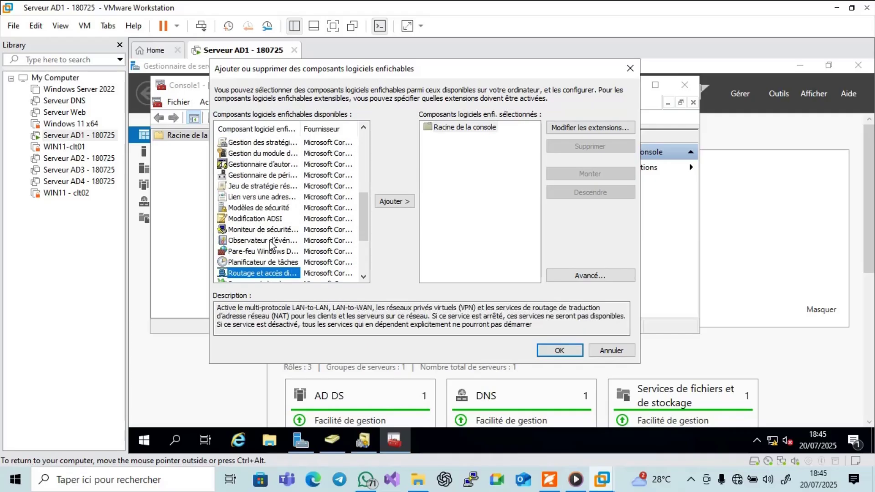
{"action": "key", "text": "Down"}
{"action": "key", "text": "Down"}
{"action": "key", "text": "Down"}
{"action": "key", "text": "Down"}
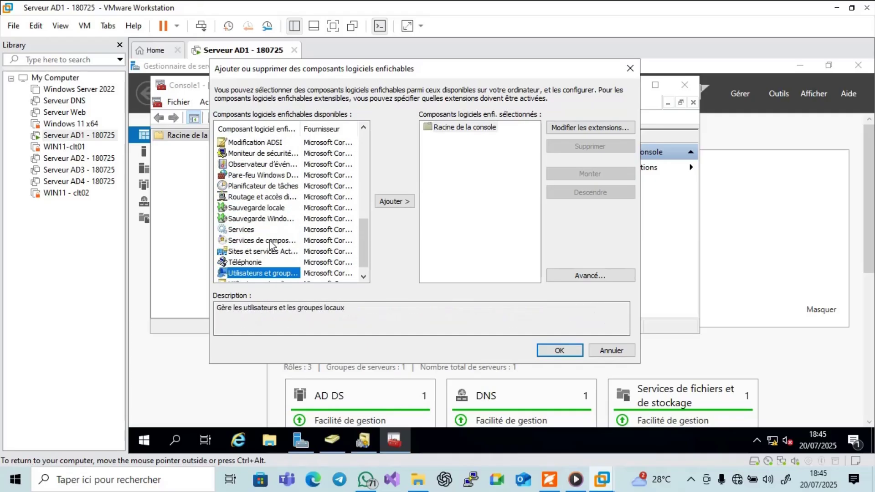
{"action": "key", "text": "Down"}
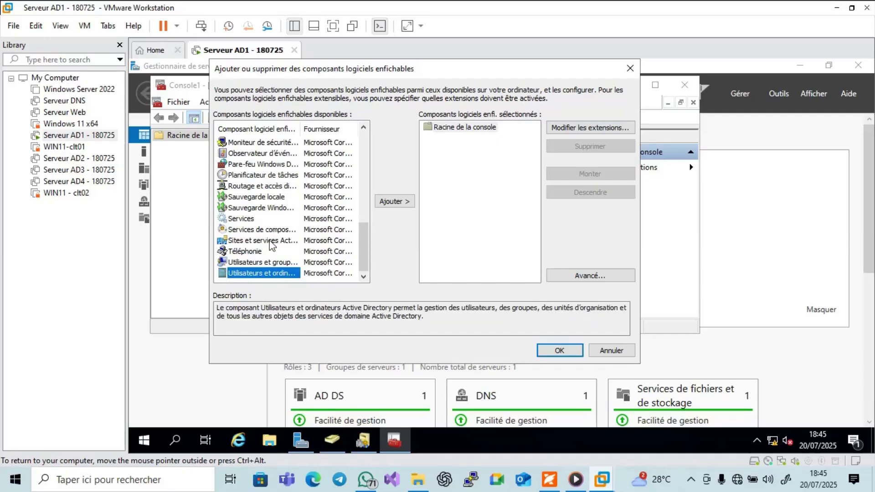
{"action": "key", "text": "Up"}
{"action": "key", "text": "Up"}
{"action": "key", "text": "Up"}
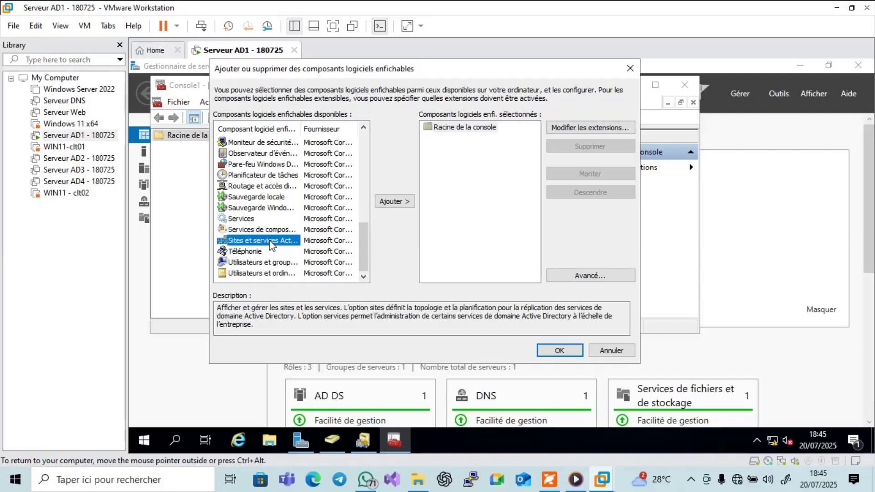
{"action": "key", "text": "Up"}
{"action": "key", "text": "Up"}
{"action": "key", "text": "Up"}
{"action": "key", "text": "Up"}
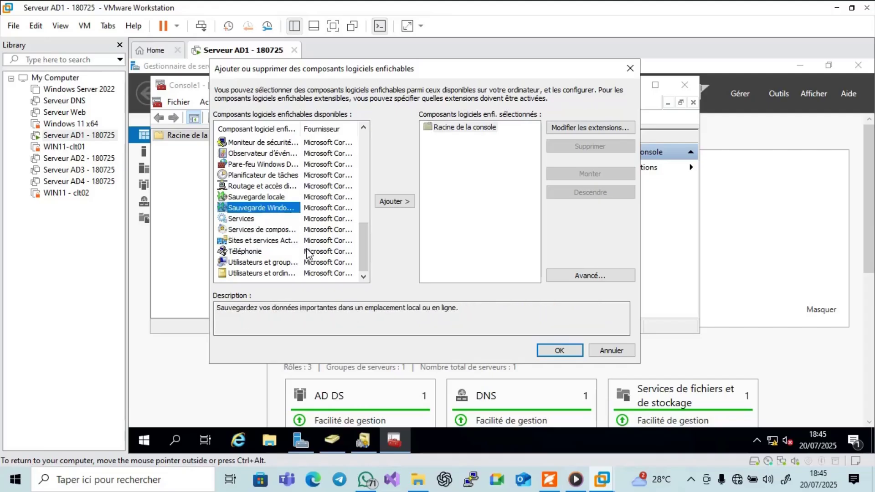
{"action": "left_click", "coordinate": [618, 351]}
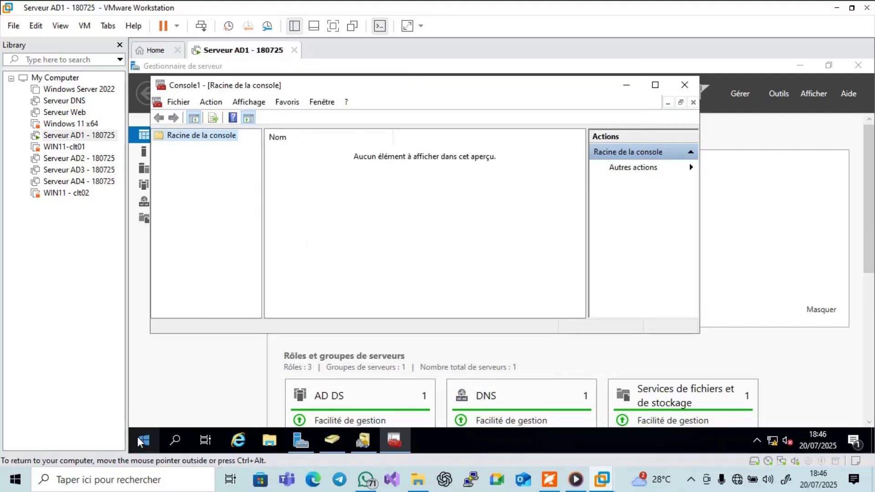
Search for the Invite de commandes on the AD1 server and open it
{"action": "left_click", "coordinate": [174, 440]}
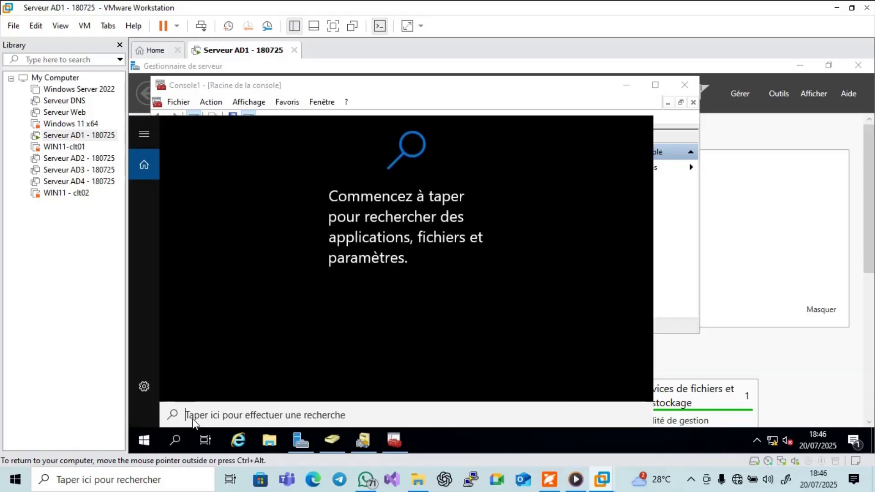
{"action": "type", "text": "IN"}
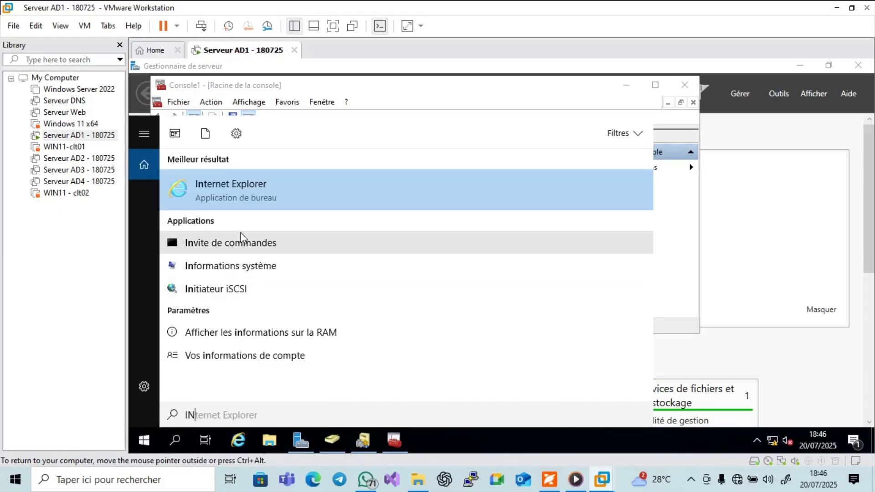
{"action": "left_click", "coordinate": [242, 247]}
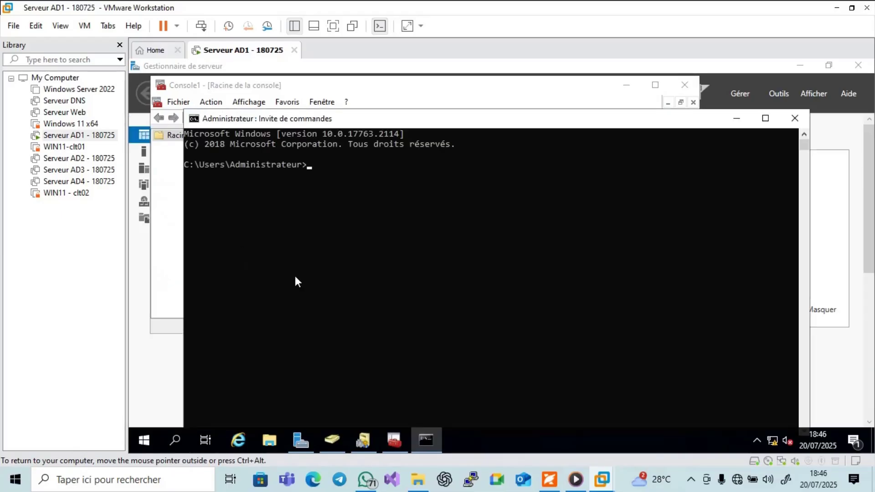
Look up the schema DLL registration command in the Foxit PDF document and return to the AD1 virtual machine
{"action": "left_click", "coordinate": [549, 479]}
{"action": "scroll", "coordinate": [717, 287], "scroll_direction": "up", "scroll_amount": 1}
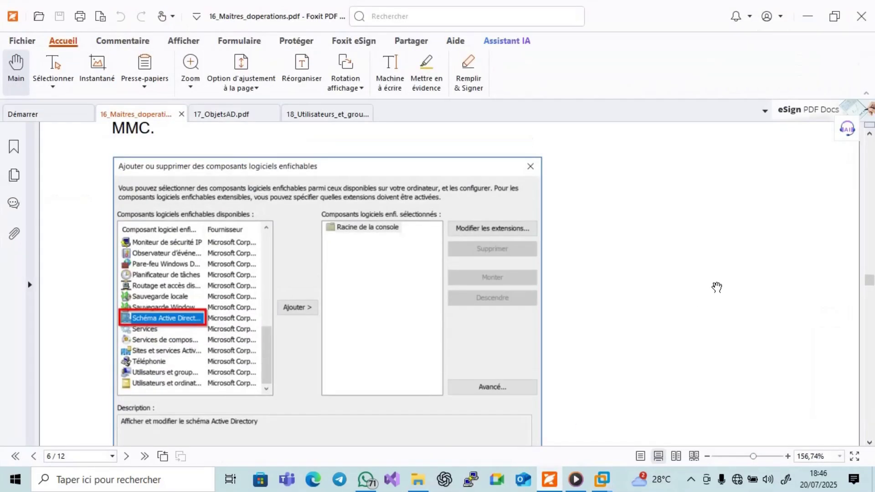
{"action": "scroll", "coordinate": [717, 287], "scroll_direction": "up", "scroll_amount": 15}
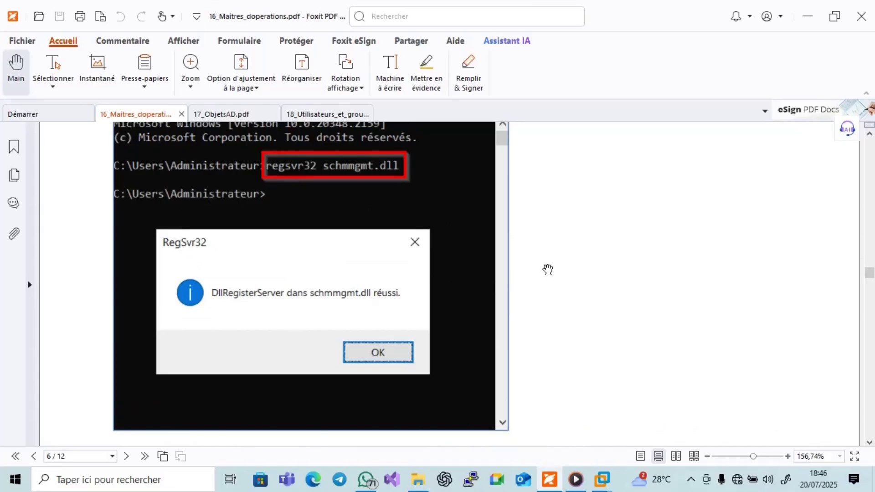
{"action": "scroll", "coordinate": [548, 269], "scroll_direction": "up", "scroll_amount": 1}
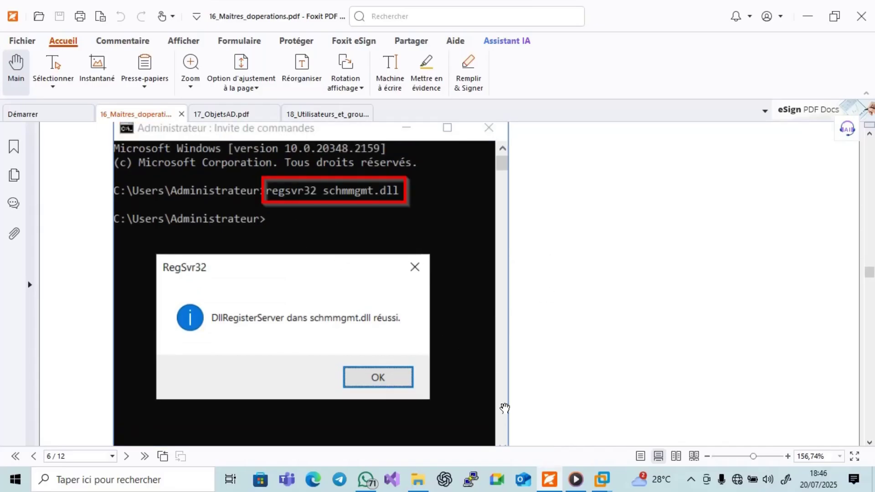
{"action": "mouse_move", "coordinate": [601, 481]}
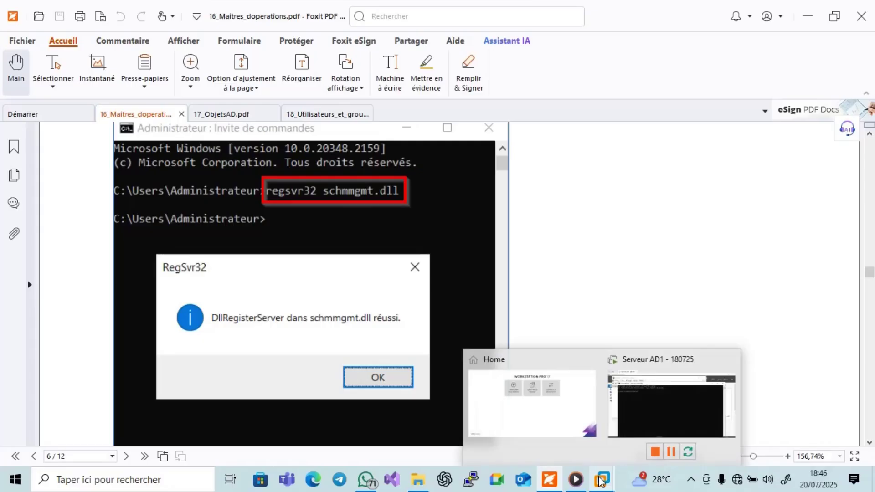
{"action": "left_click", "coordinate": [624, 417]}
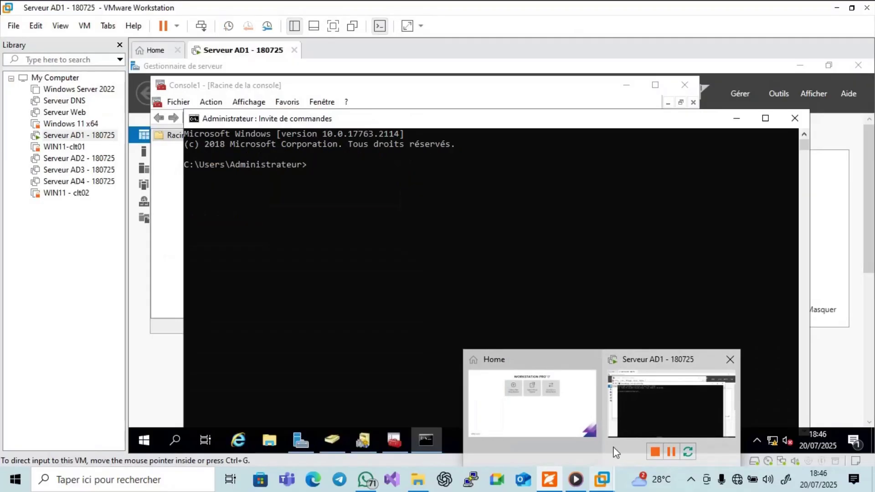
{"action": "left_click", "coordinate": [626, 435]}
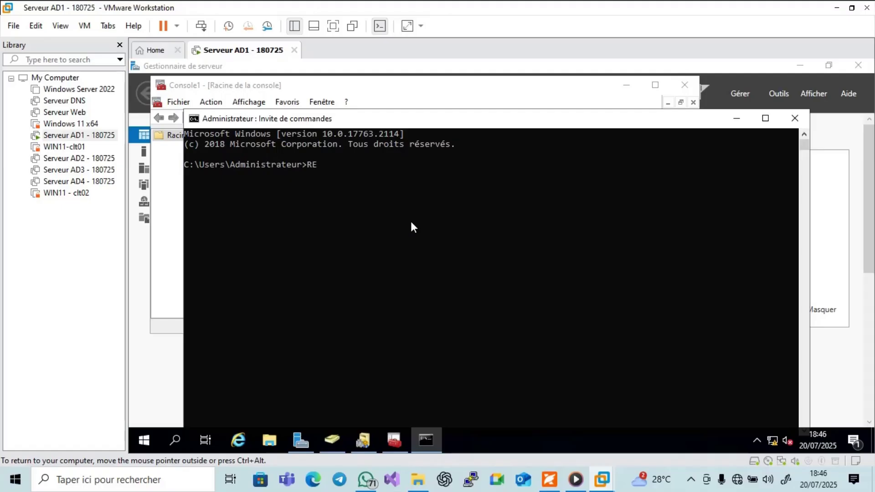
Begin the command with regsvr32 at the AD1 prompt, checking its spelling against the PDF document
{"action": "key", "text": "BackSpace"}
{"action": "key", "text": "BackSpace"}
{"action": "type", "text": "regs"}
{"action": "left_click", "coordinate": [549, 482]}
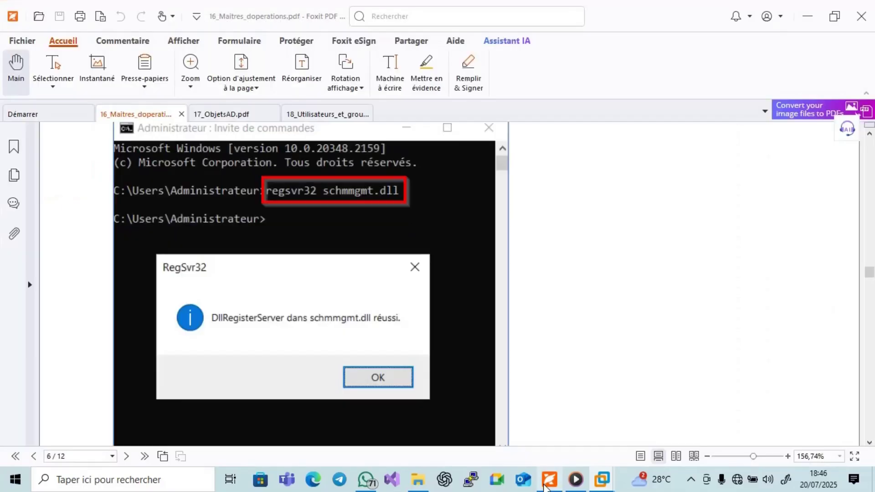
{"action": "left_click", "coordinate": [546, 485]}
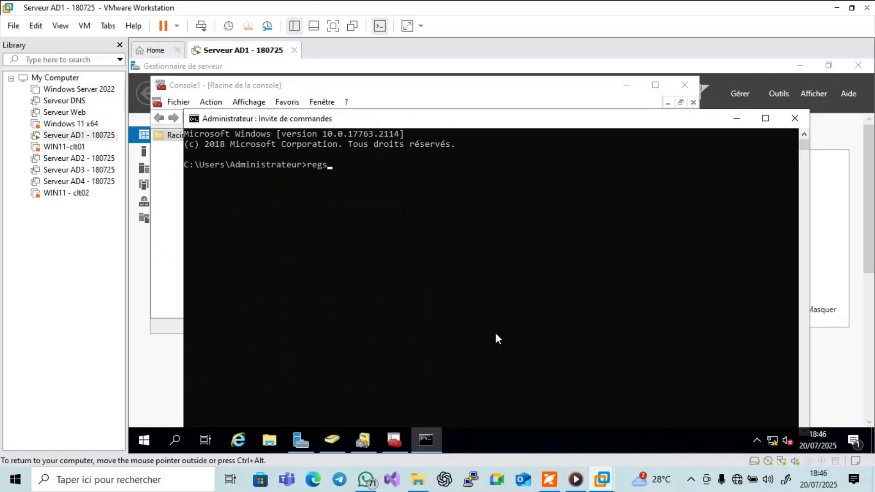
{"action": "type", "text": "vr32"}
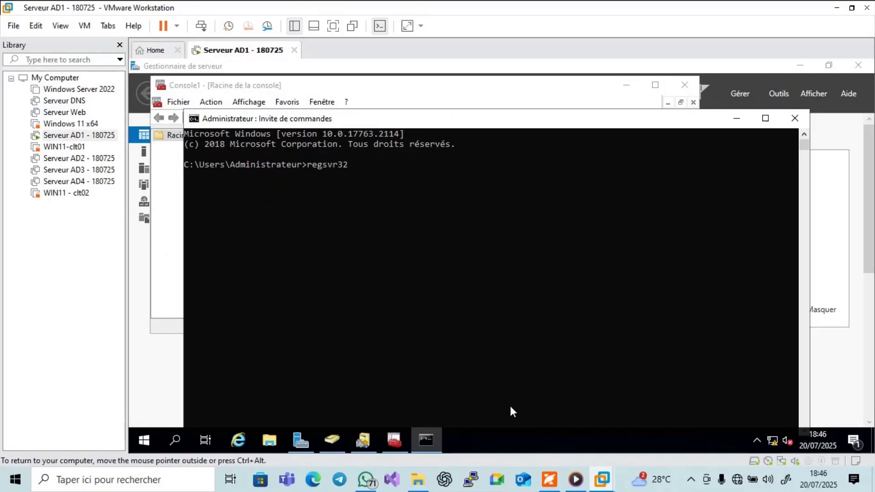
{"action": "left_click", "coordinate": [555, 479]}
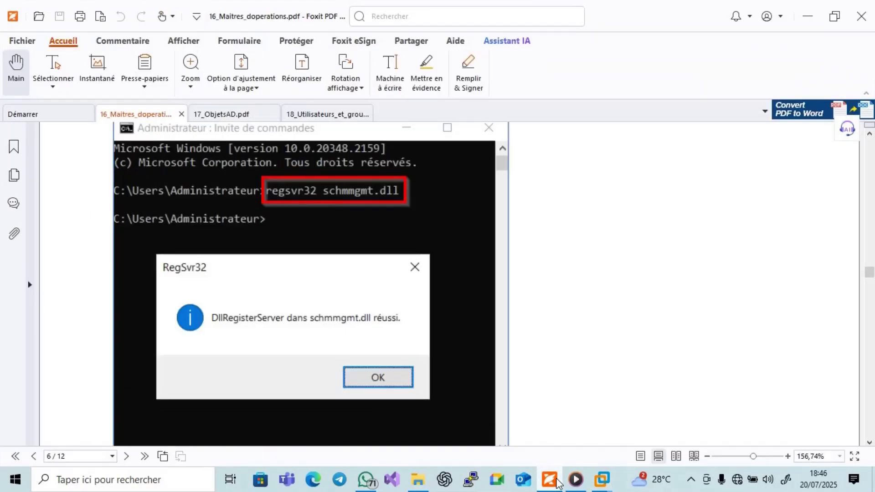
{"action": "left_click", "coordinate": [555, 481]}
Complete the regsvr32 command with schmmgmt.ddl, comparing it with the PDF document, and try to run it
{"action": "type", "text": "s"}
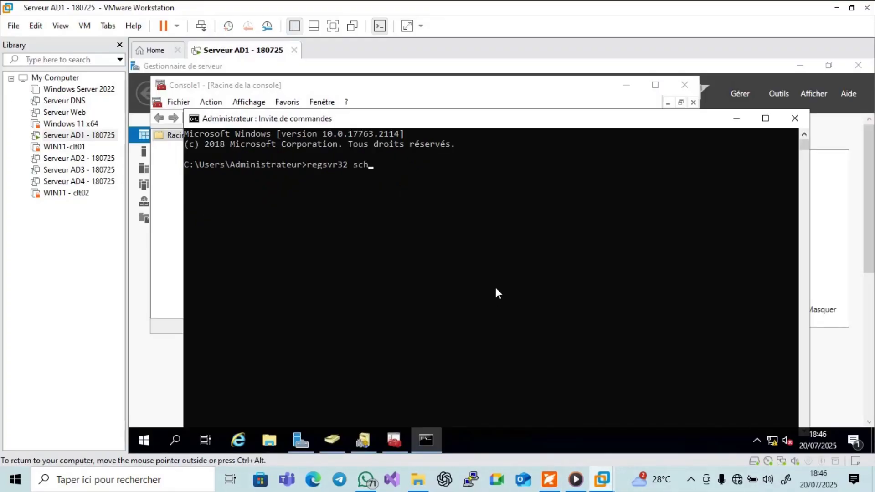
{"action": "left_click", "coordinate": [547, 480]}
{"action": "left_click", "coordinate": [547, 480]}
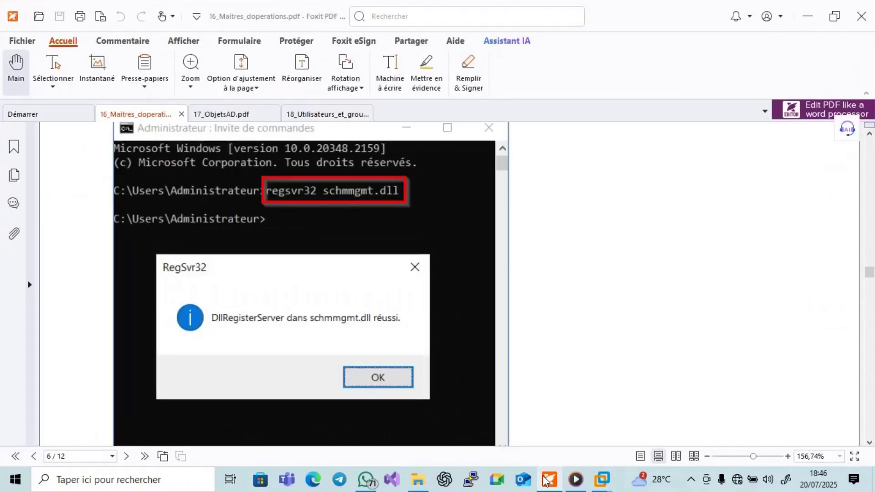
{"action": "type", "text": "mgmt"}
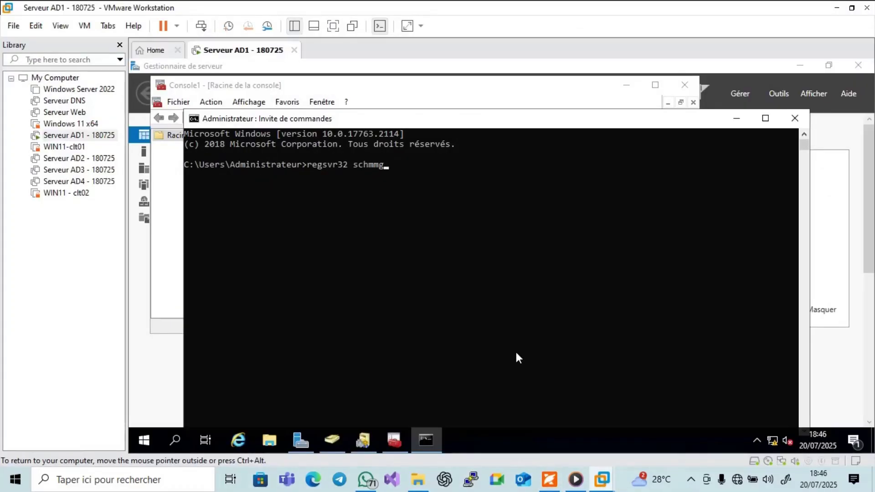
{"action": "left_click", "coordinate": [549, 480]}
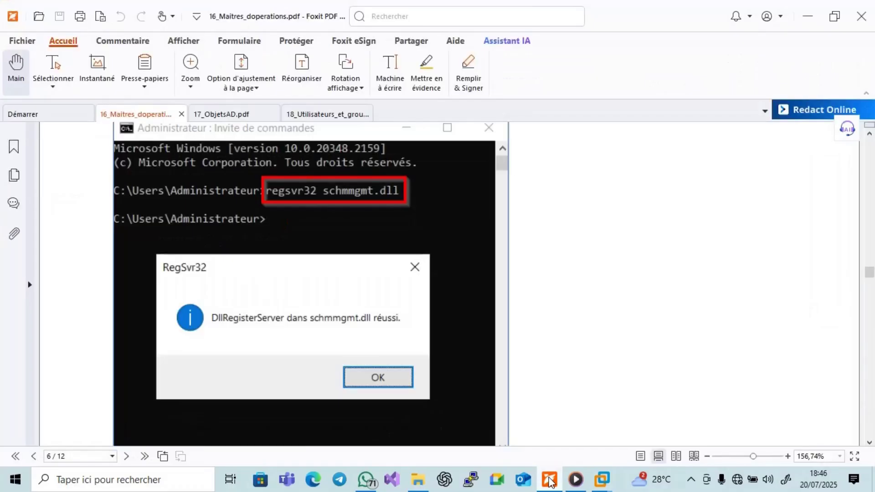
{"action": "left_click", "coordinate": [549, 480]}
{"action": "type", "text": "."}
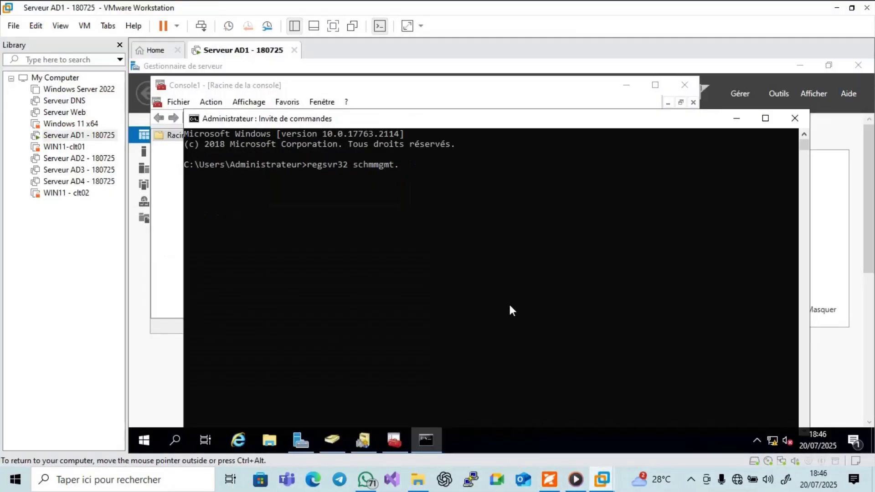
{"action": "type", "text": "ddl"}
{"action": "key", "text": "Return"}
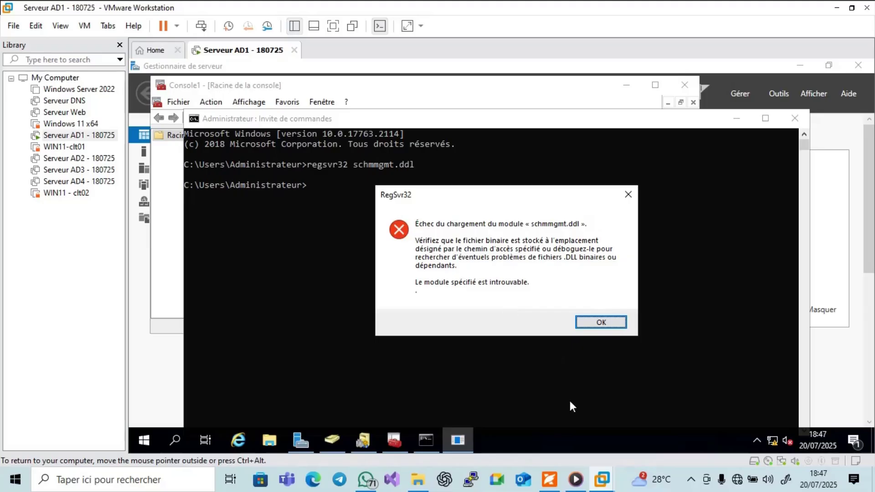
Dismiss the error, correct the recalled command to regsvr32 schmmgmt.dll, run it and acknowledge the result
{"action": "left_click", "coordinate": [554, 481]}
{"action": "left_click", "coordinate": [552, 480]}
{"action": "left_click", "coordinate": [593, 323]}
{"action": "key", "text": "Up"}
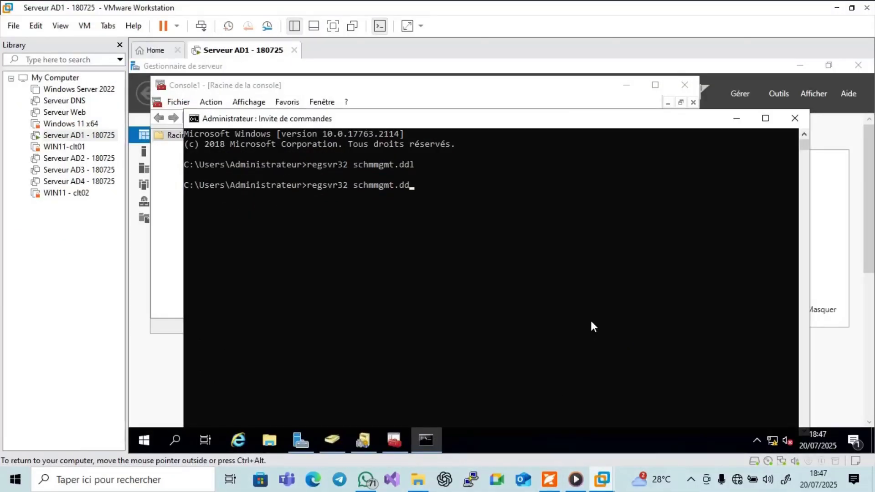
{"action": "key", "text": "BackSpace"}
{"action": "key", "text": "BackSpace"}
{"action": "type", "text": "ll"}
{"action": "key", "text": "Return"}
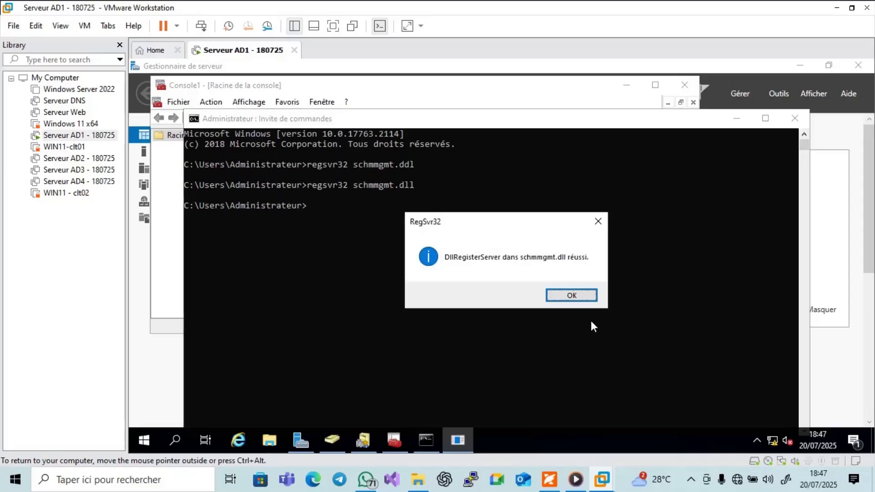
{"action": "left_click", "coordinate": [569, 297]}
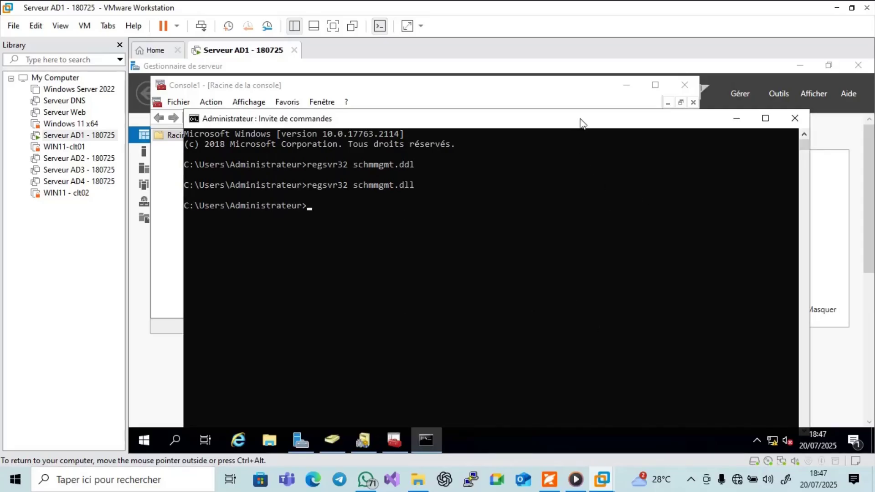
Close the old empty console, minimize the command prompt and launch a new console by running MMC
{"action": "left_click", "coordinate": [685, 84]}
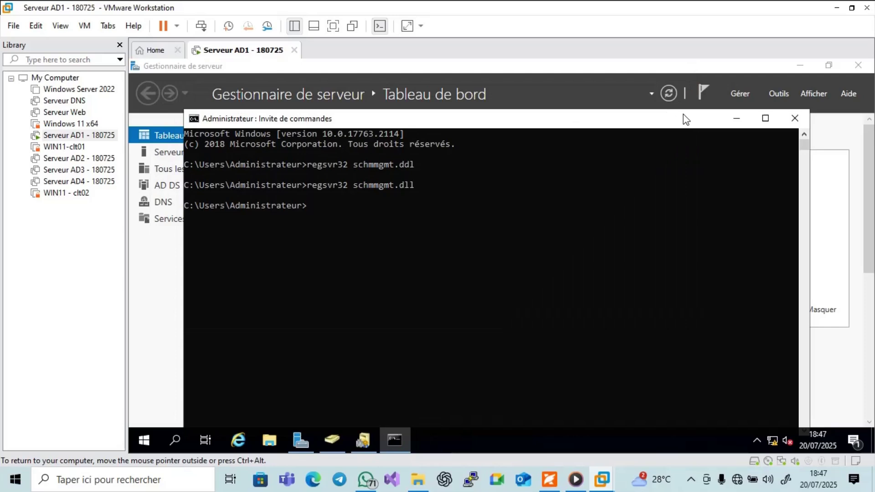
{"action": "left_click", "coordinate": [736, 119]}
{"action": "right_click", "coordinate": [145, 440]}
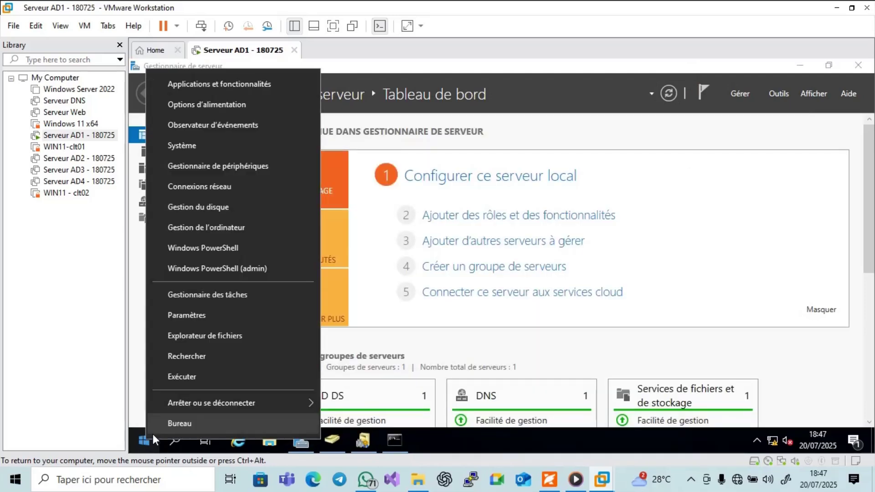
{"action": "left_click", "coordinate": [190, 378]}
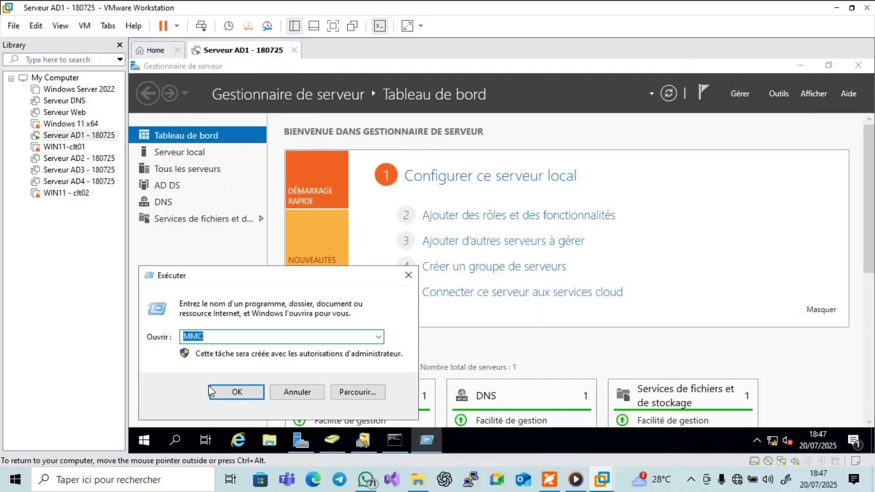
{"action": "left_click", "coordinate": [211, 387]}
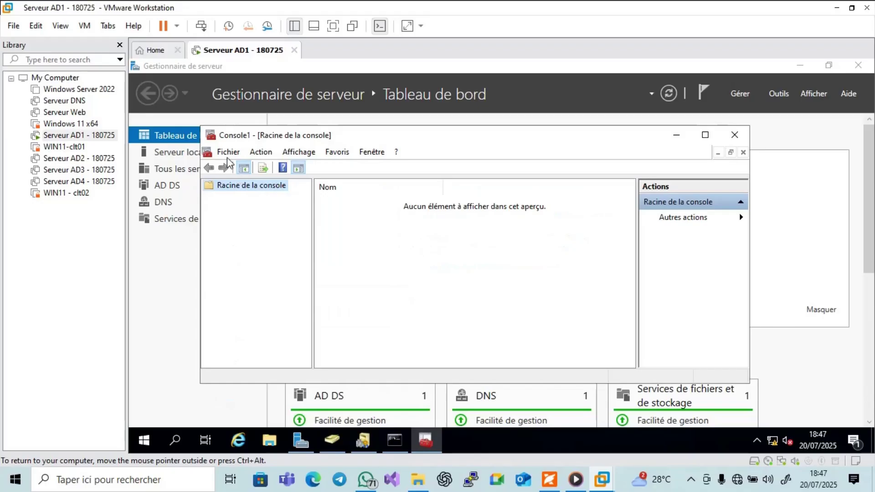
Add the Schéma Active Directory snap-in to the new console
{"action": "left_click", "coordinate": [227, 156]}
{"action": "left_click", "coordinate": [256, 228]}
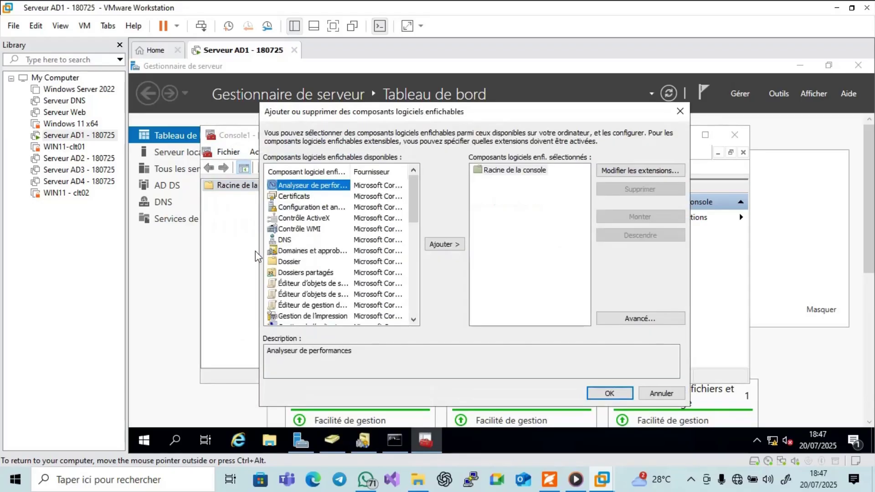
{"action": "left_click", "coordinate": [315, 252]}
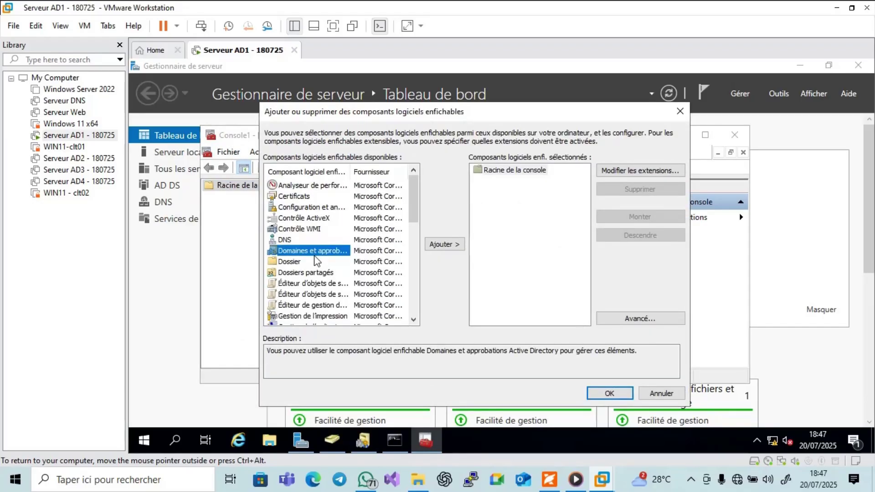
{"action": "key", "text": "s"}
{"action": "left_click", "coordinate": [313, 254]}
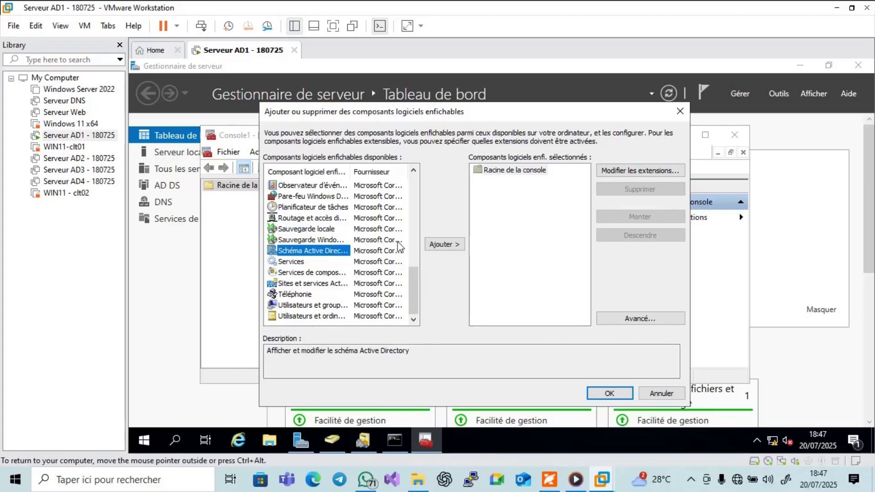
{"action": "left_click", "coordinate": [444, 245]}
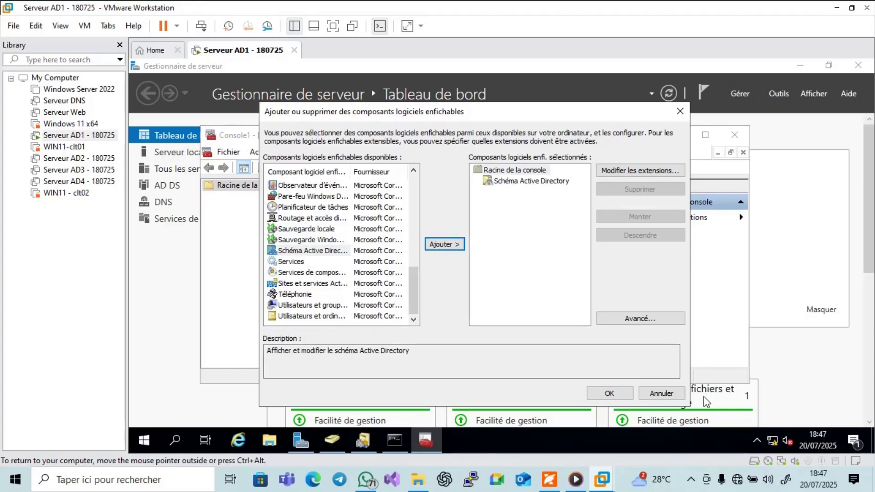
{"action": "left_click", "coordinate": [609, 394]}
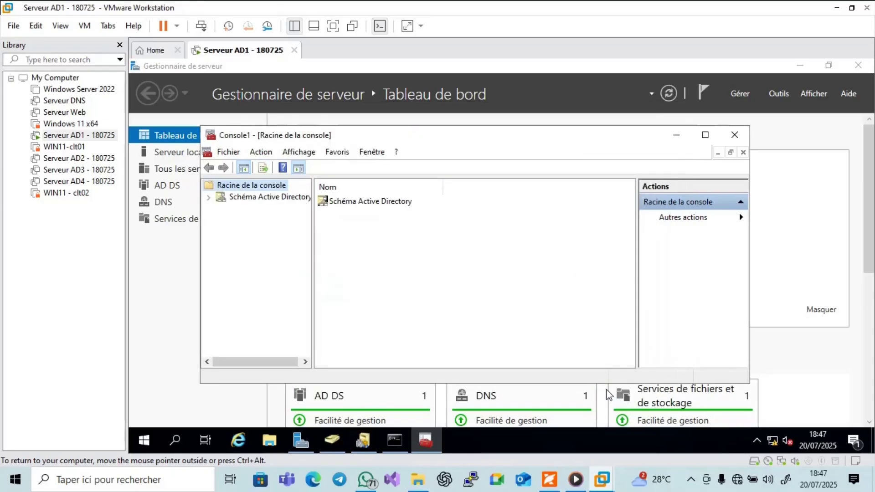
Select Schéma Active Directory, close the console and save its settings as Schema AD on the Bureau
{"action": "left_click", "coordinate": [385, 205]}
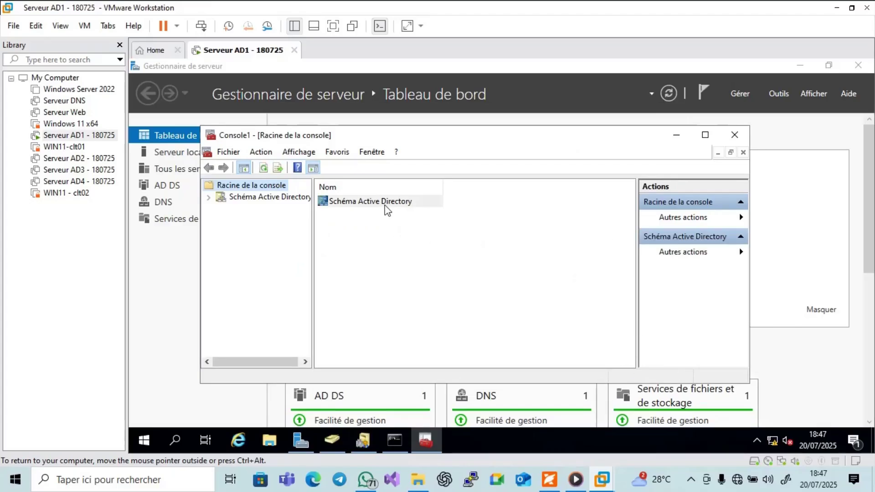
{"action": "left_click", "coordinate": [385, 205]}
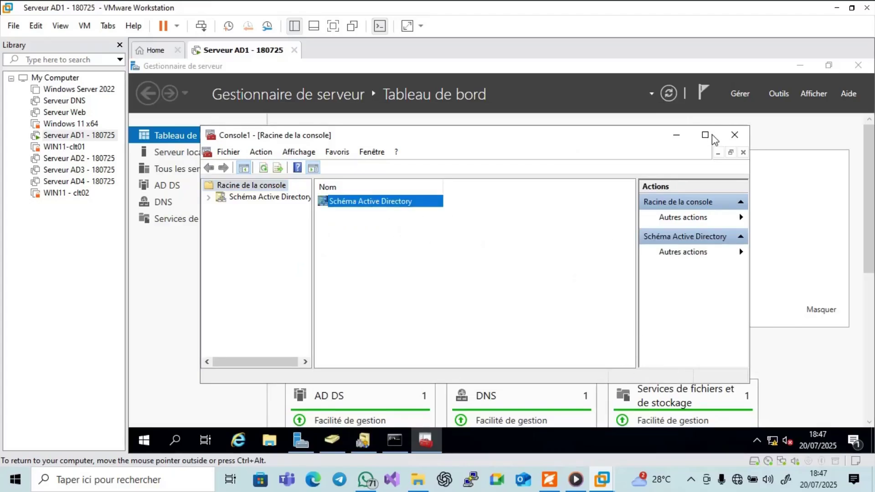
{"action": "left_click", "coordinate": [742, 133]}
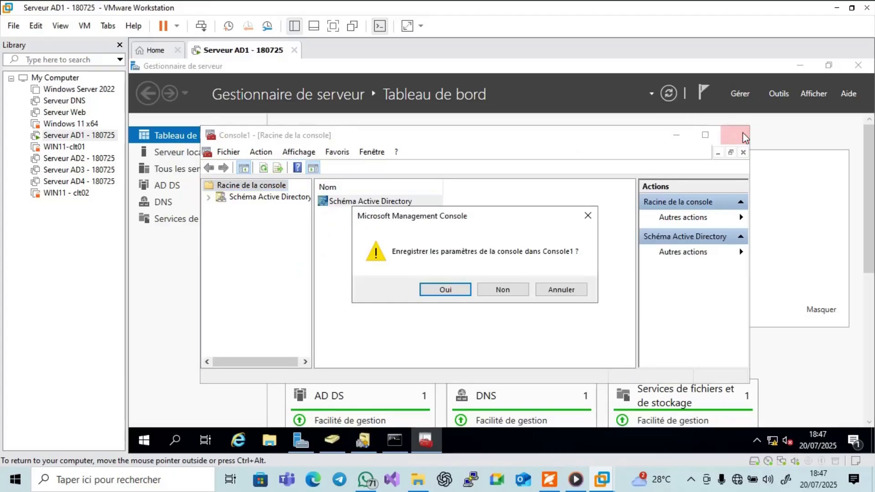
{"action": "left_click", "coordinate": [469, 290]}
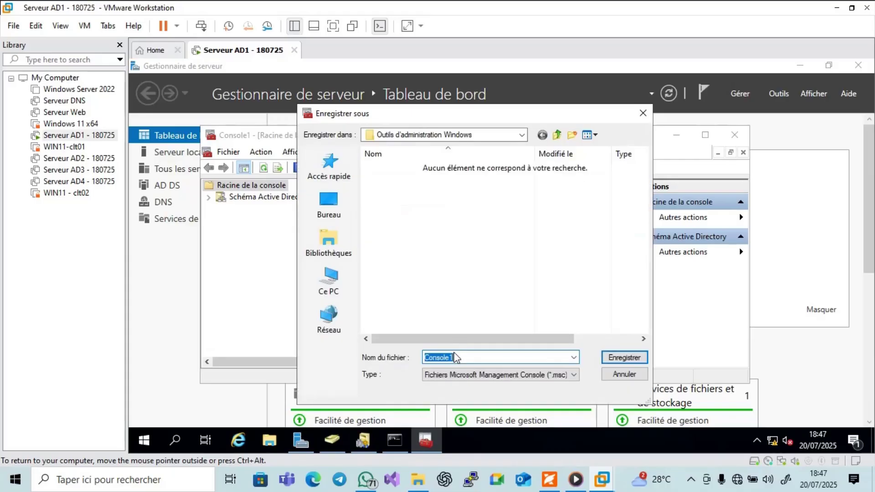
{"action": "type", "text": "Sh"}
{"action": "type", "text": "d"}
{"action": "key", "text": "BackSpace"}
{"action": "key", "text": "BackSpace"}
{"action": "type", "text": "chema AD"}
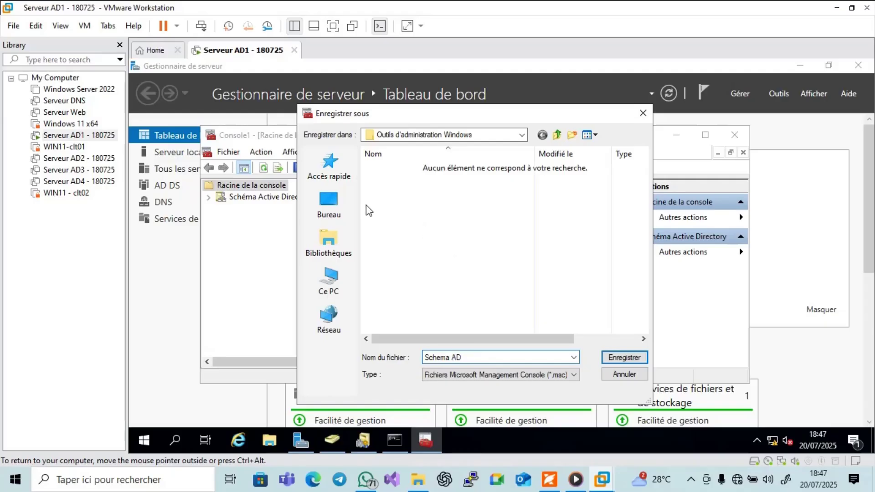
{"action": "left_click", "coordinate": [319, 197]}
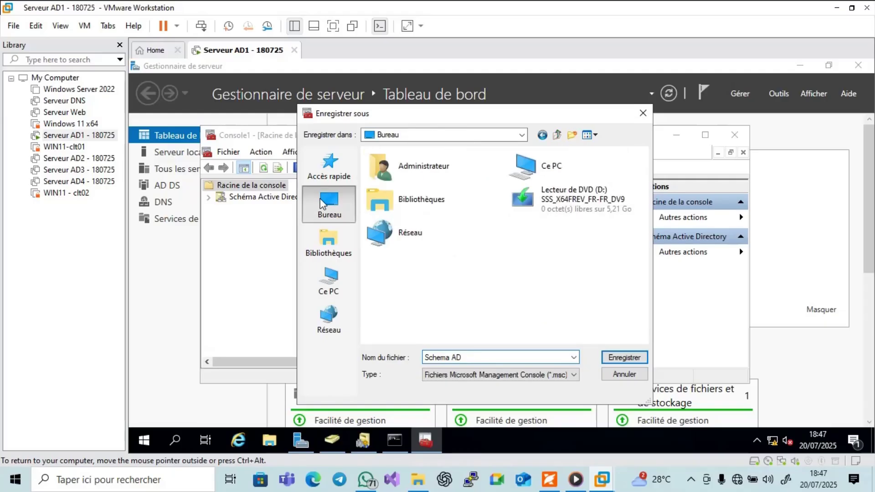
{"action": "left_click", "coordinate": [625, 356]}
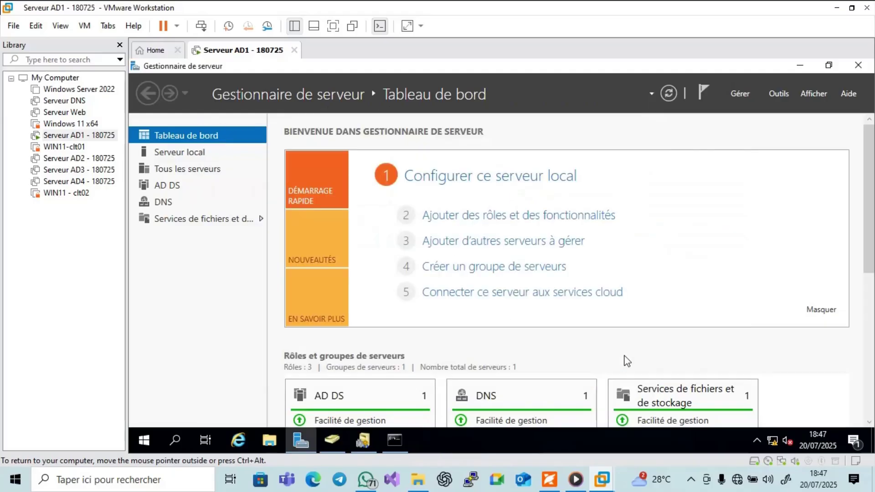
Minimize Server Manager, open the saved Schema AD console from the desktop and enter its Schéma Active Directory node
{"action": "left_click", "coordinate": [799, 65]}
{"action": "double_click", "coordinate": [156, 153]}
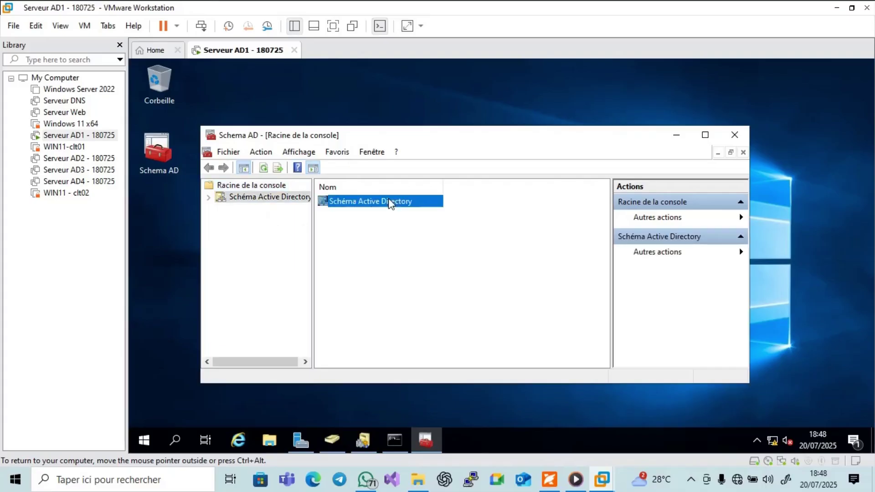
{"action": "double_click", "coordinate": [390, 202]}
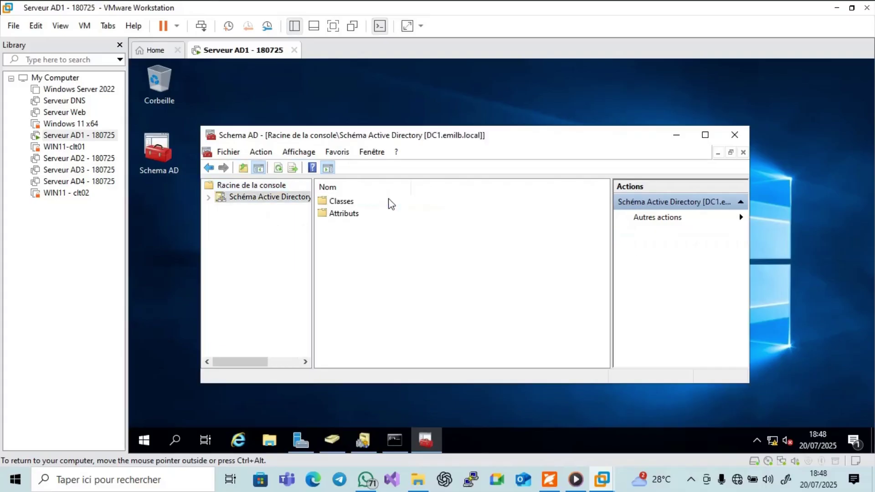
Consult the PDF's schema master instructions, view the Maître d'opérations of Schéma Active Directory on AD1 and close the dialog
{"action": "left_click", "coordinate": [550, 479]}
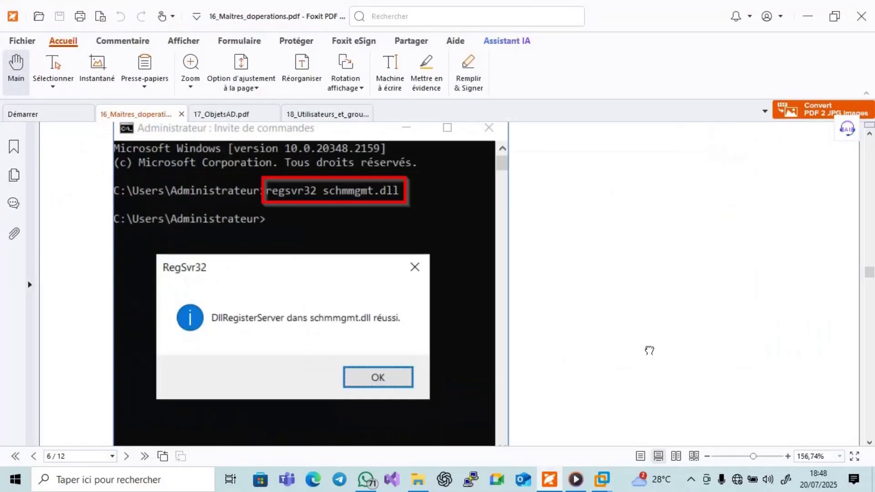
{"action": "scroll", "coordinate": [649, 351], "scroll_direction": "down", "scroll_amount": 10}
{"action": "scroll", "coordinate": [649, 350], "scroll_direction": "down", "scroll_amount": 10}
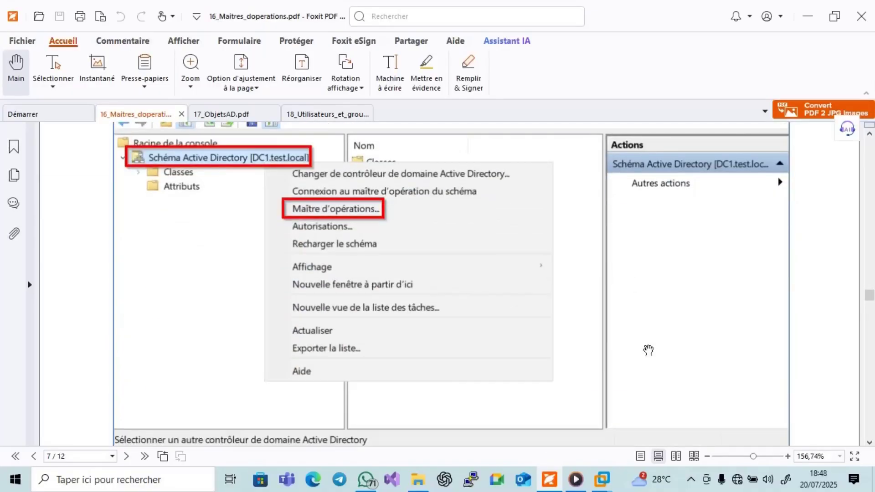
{"action": "scroll", "coordinate": [649, 350], "scroll_direction": "up", "scroll_amount": 2}
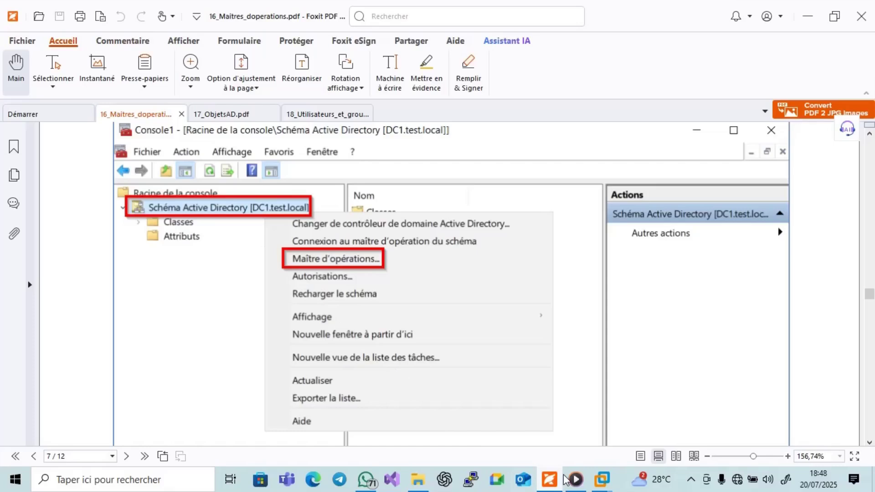
{"action": "mouse_move", "coordinate": [607, 484]}
{"action": "left_click", "coordinate": [658, 403]}
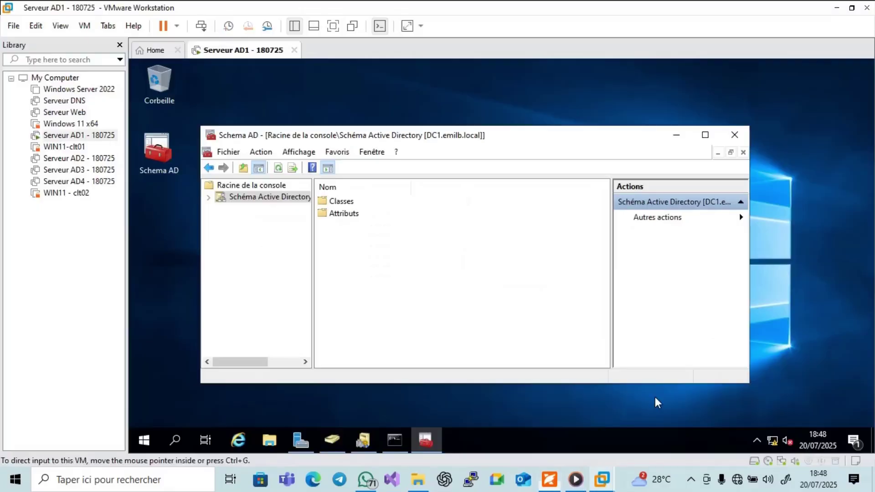
{"action": "left_click", "coordinate": [209, 197]}
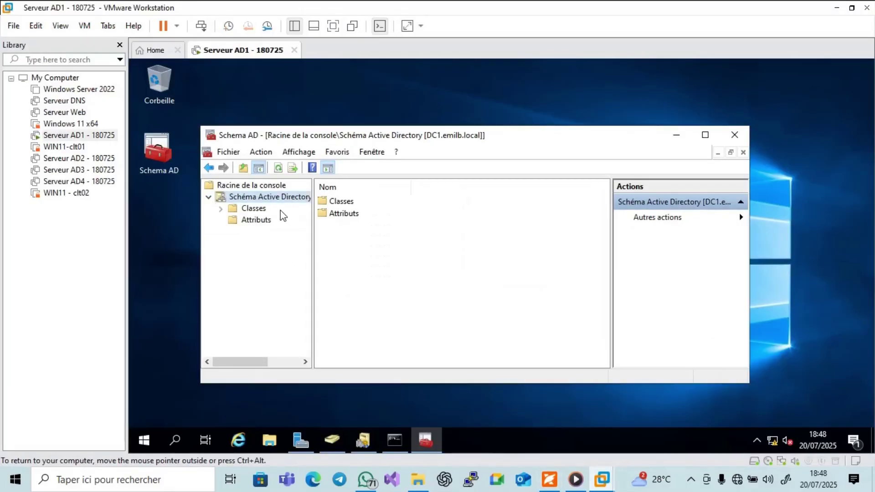
{"action": "right_click", "coordinate": [282, 198]}
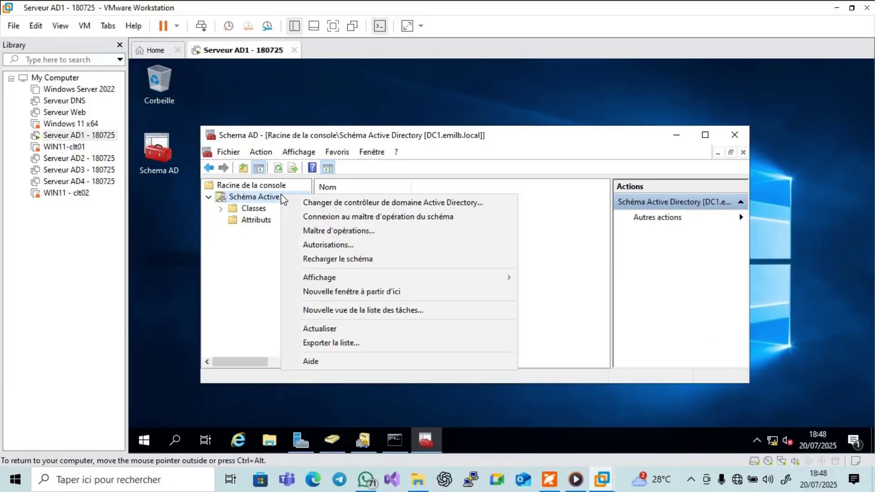
{"action": "left_click", "coordinate": [321, 231]}
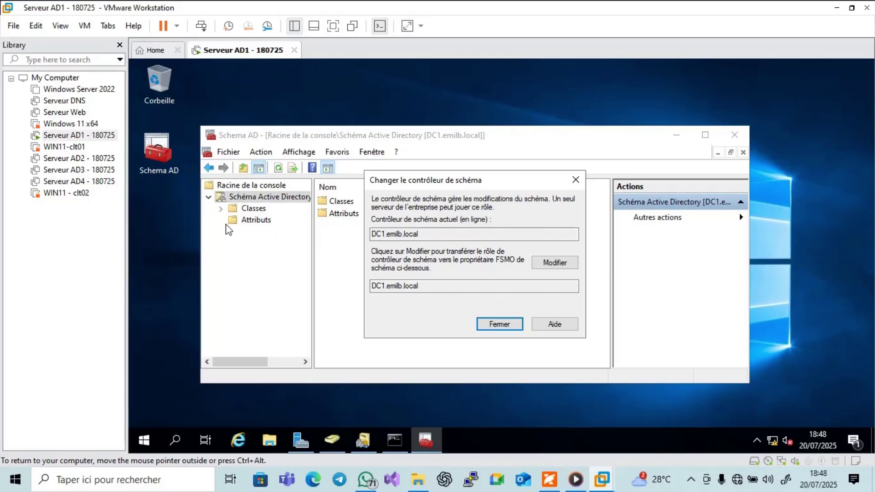
{"action": "left_click", "coordinate": [501, 325]}
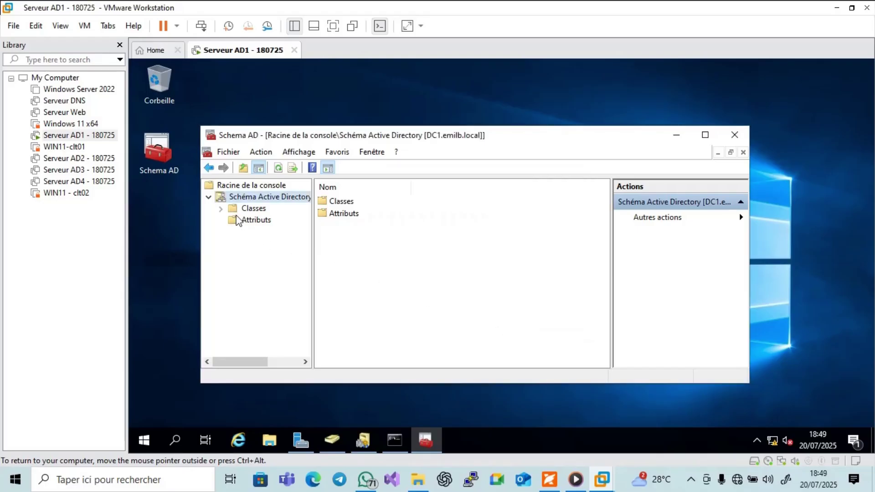
Examine the lists under the Classes and Attributs folders of Schéma Active Directory
{"action": "left_click", "coordinate": [222, 208]}
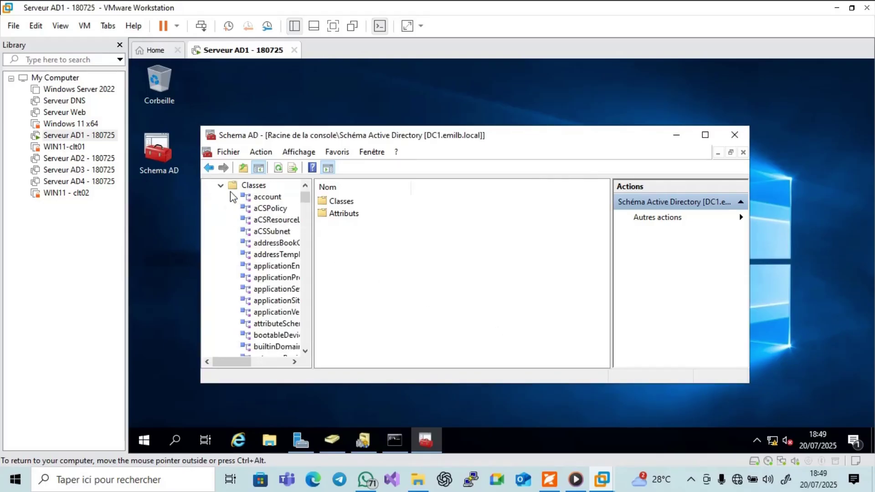
{"action": "left_click", "coordinate": [221, 186]}
{"action": "left_click", "coordinate": [249, 221]}
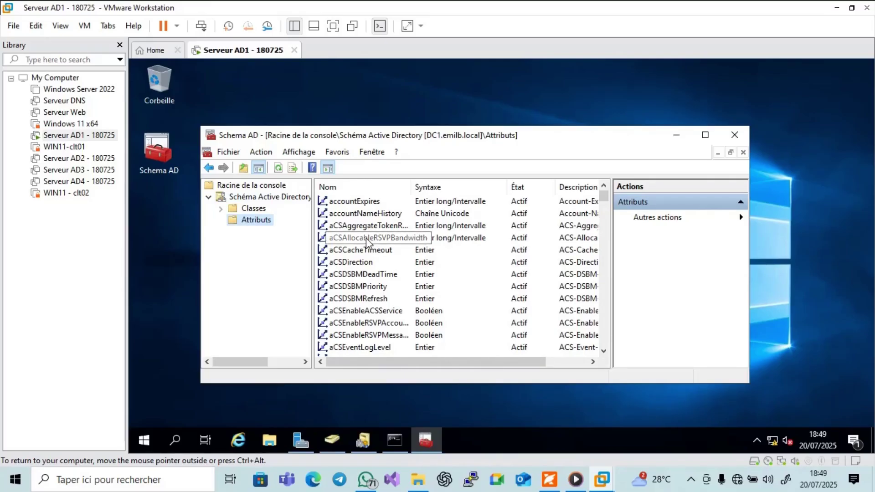
{"action": "left_click", "coordinate": [264, 210]}
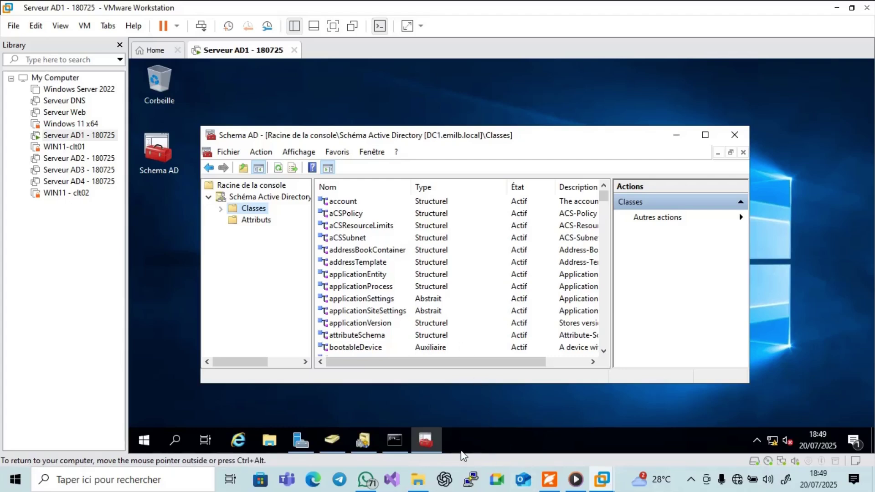
Switch to the course PDF and review section 1.5 on the schema master, up to the Changer le contrôleur de schéma illustration
{"action": "left_click", "coordinate": [550, 481]}
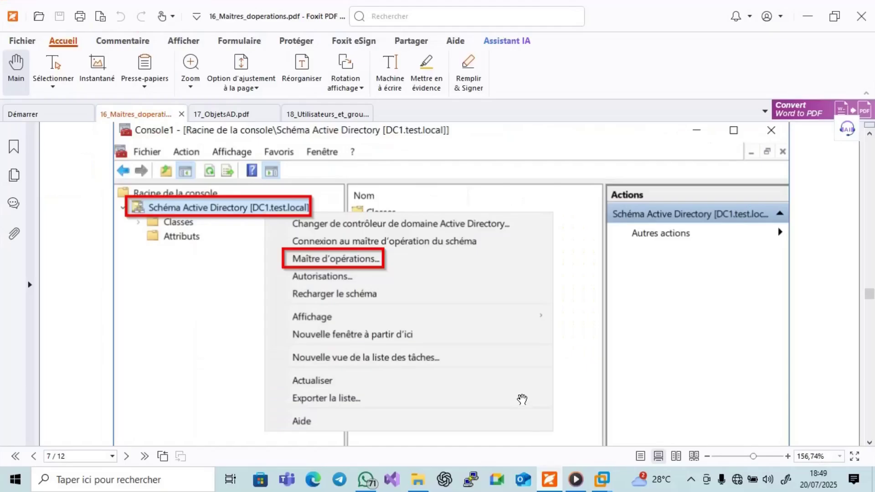
{"action": "scroll", "coordinate": [523, 397], "scroll_direction": "up", "scroll_amount": 15}
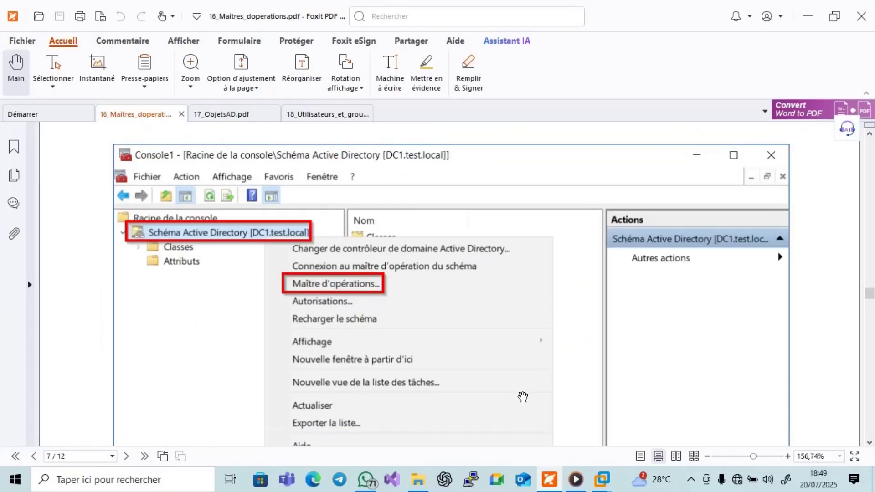
{"action": "scroll", "coordinate": [523, 397], "scroll_direction": "up", "scroll_amount": 6}
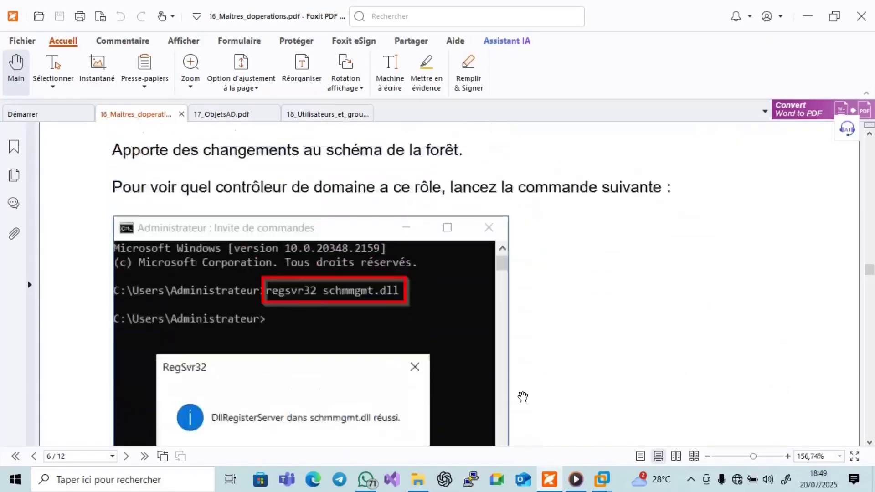
{"action": "scroll", "coordinate": [522, 397], "scroll_direction": "down", "scroll_amount": 3}
{"action": "scroll", "coordinate": [523, 397], "scroll_direction": "down", "scroll_amount": 12}
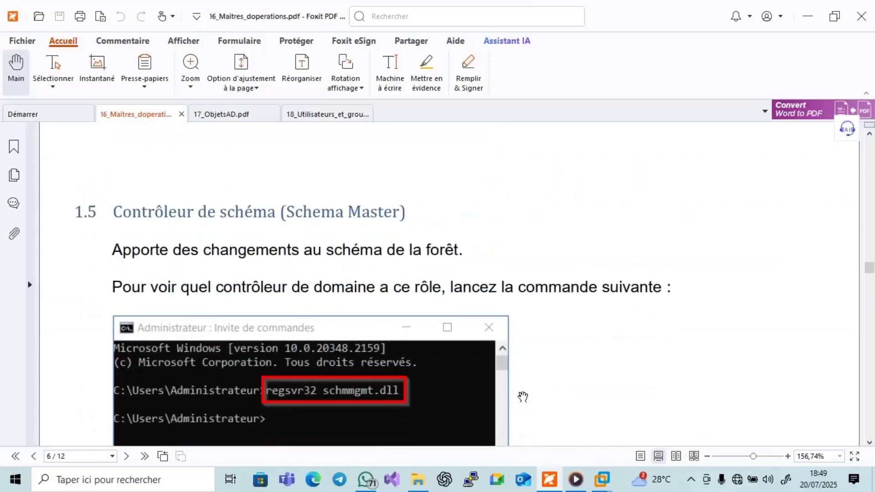
{"action": "scroll", "coordinate": [523, 397], "scroll_direction": "down", "scroll_amount": 15}
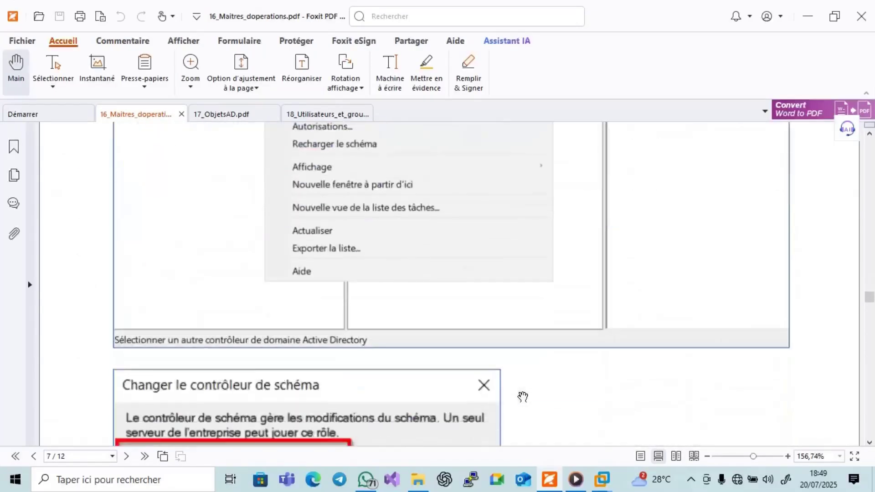
{"action": "scroll", "coordinate": [522, 397], "scroll_direction": "down", "scroll_amount": 8}
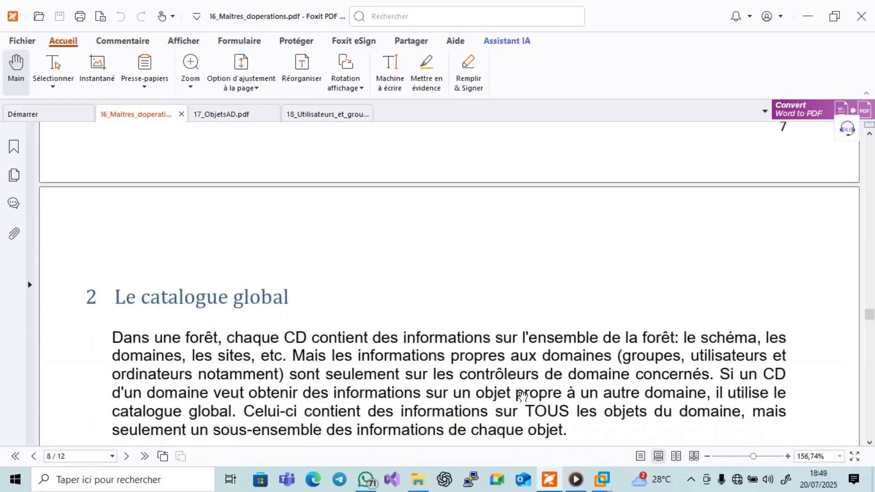
{"action": "scroll", "coordinate": [523, 397], "scroll_direction": "up", "scroll_amount": 5}
{"action": "scroll", "coordinate": [523, 397], "scroll_direction": "up", "scroll_amount": 10}
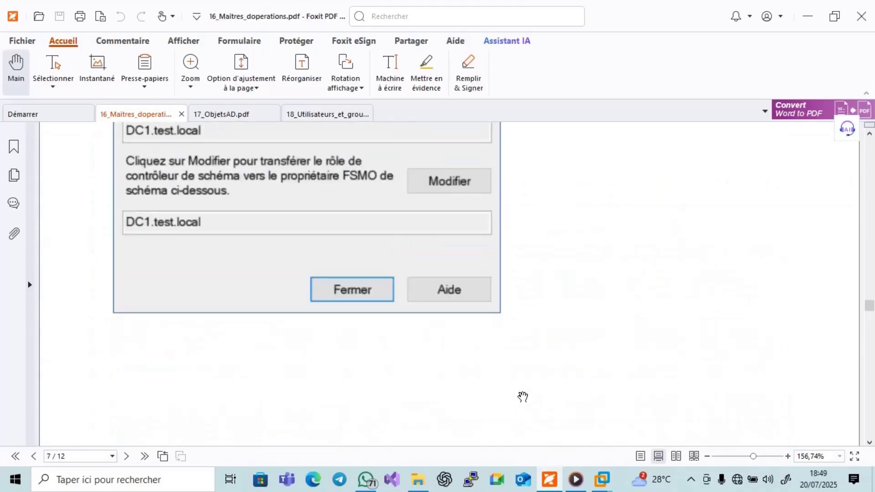
{"action": "scroll", "coordinate": [522, 397], "scroll_direction": "up", "scroll_amount": 6}
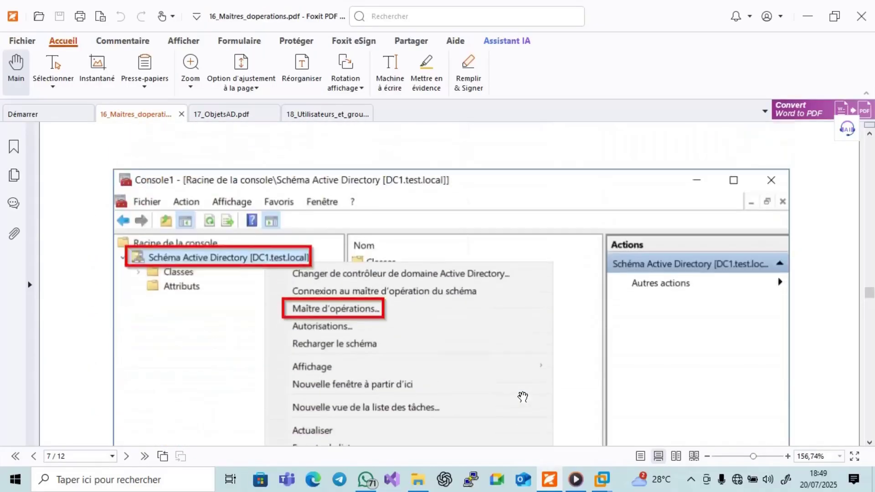
{"action": "scroll", "coordinate": [523, 397], "scroll_direction": "down", "scroll_amount": 6}
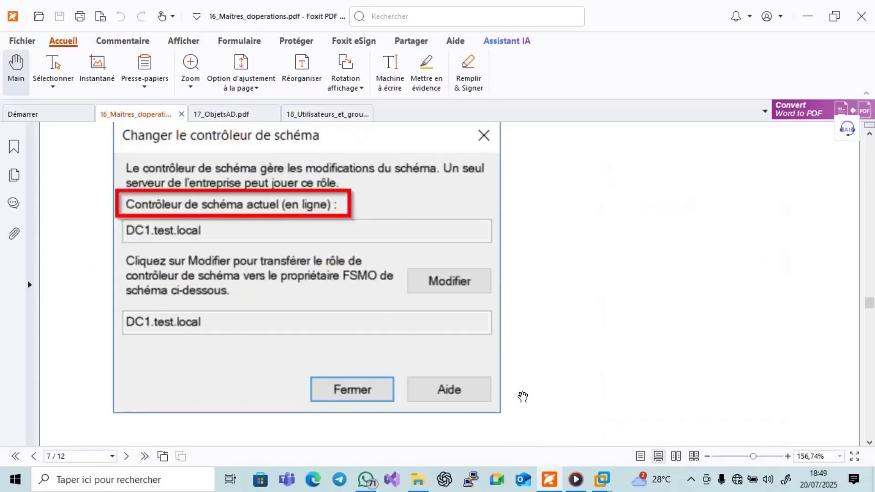
{"action": "scroll", "coordinate": [523, 397], "scroll_direction": "up", "scroll_amount": 5}
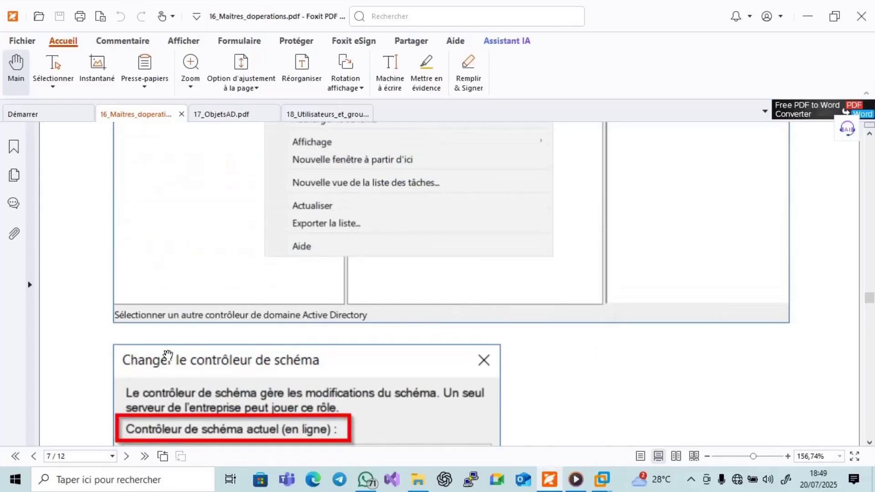
{"action": "scroll", "coordinate": [263, 373], "scroll_direction": "down", "scroll_amount": 3}
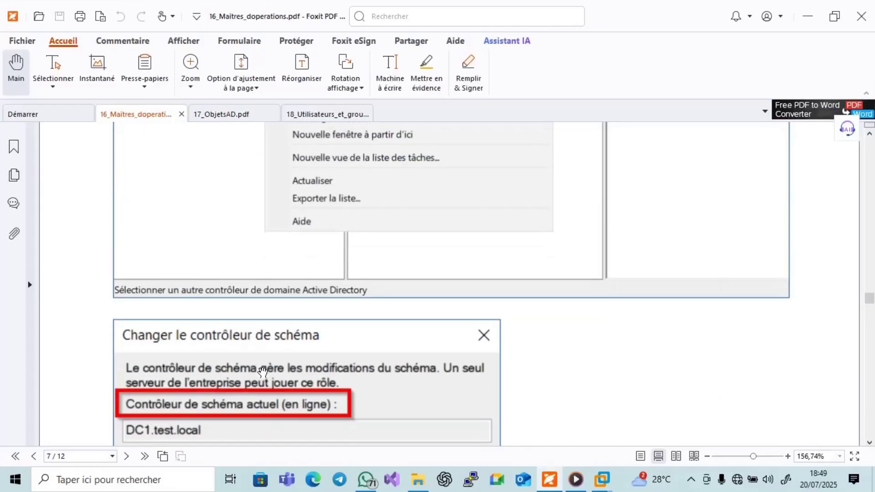
{"action": "scroll", "coordinate": [262, 373], "scroll_direction": "down", "scroll_amount": 5}
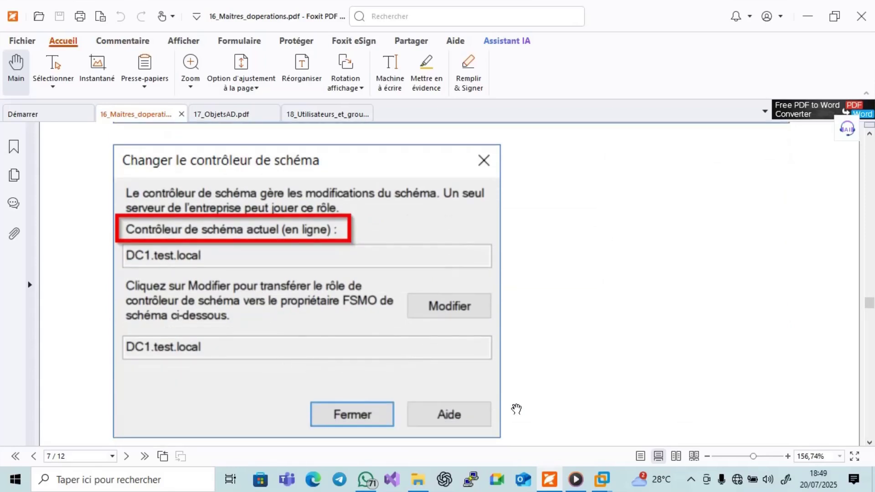
Return to AD1, try to transfer the schema master role through Maître d'opérations, acknowledge the message and close the dialog
{"action": "mouse_move", "coordinate": [597, 484]}
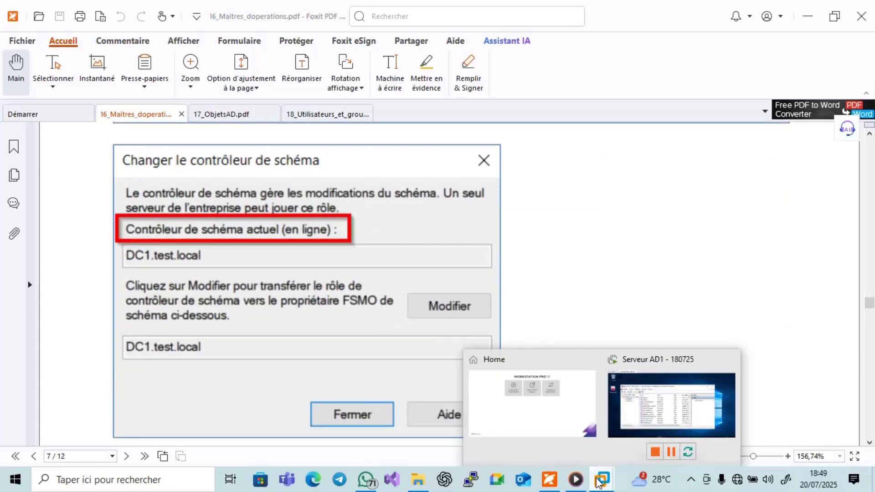
{"action": "left_click", "coordinate": [669, 394]}
{"action": "left_click", "coordinate": [250, 197]}
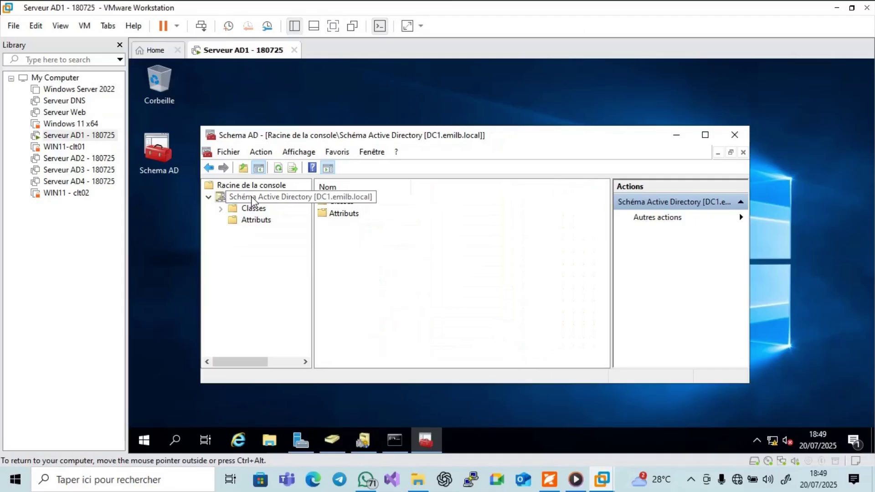
{"action": "right_click", "coordinate": [251, 197]}
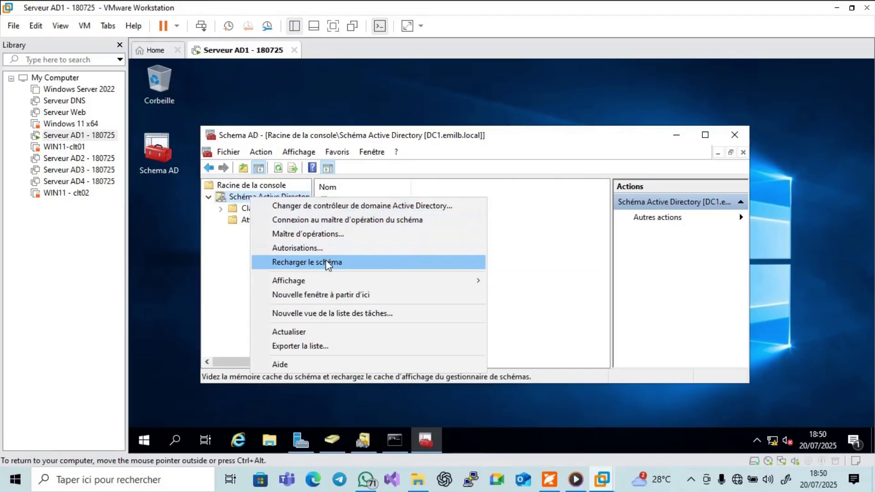
{"action": "left_click", "coordinate": [316, 235]}
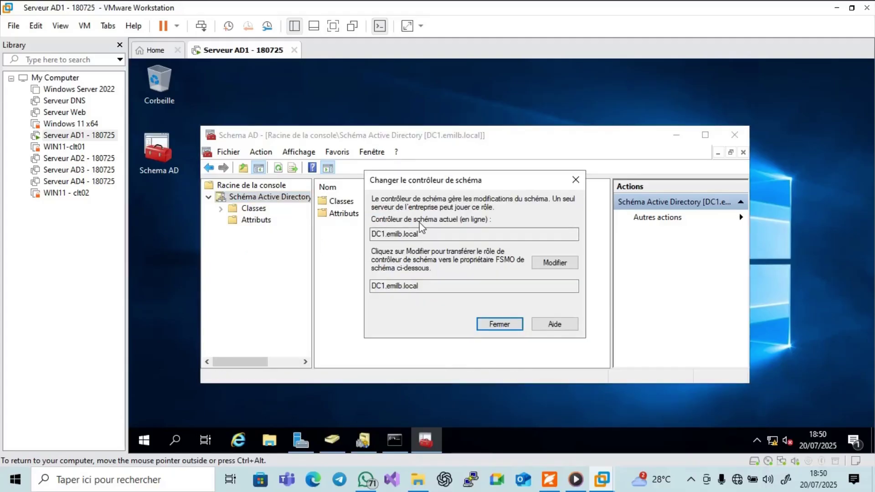
{"action": "left_click", "coordinate": [543, 267]}
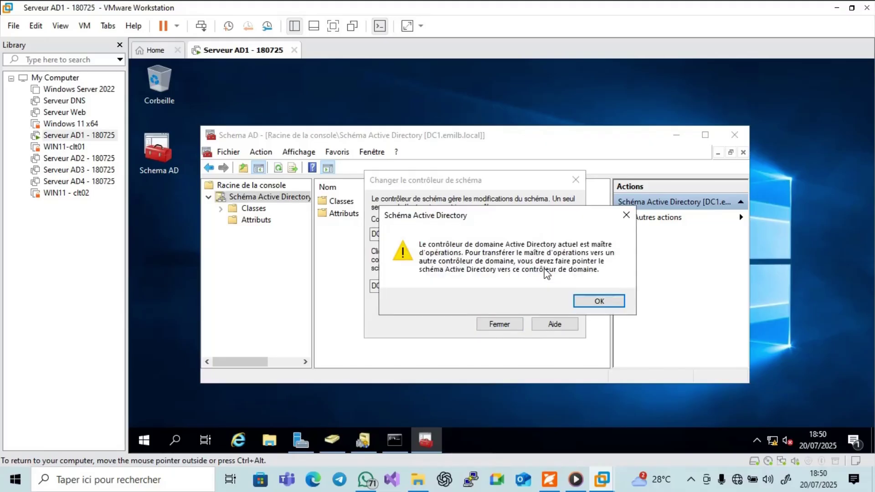
{"action": "left_click", "coordinate": [592, 304]}
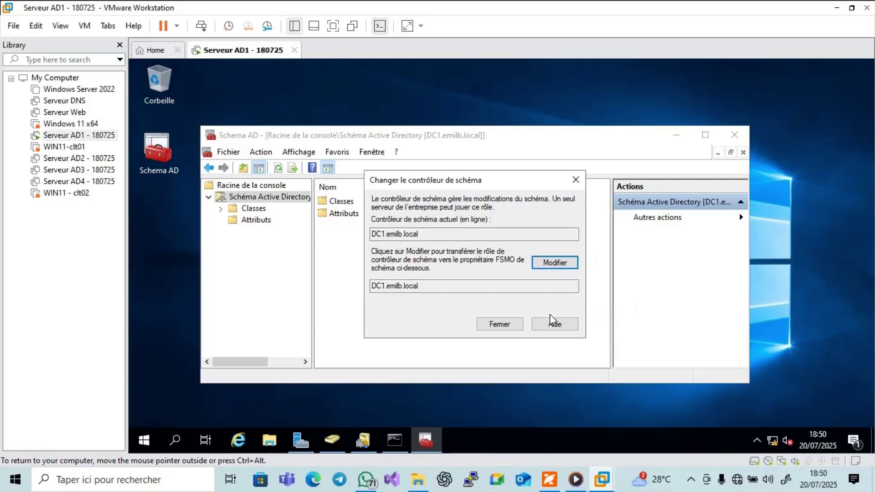
{"action": "left_click", "coordinate": [515, 325]}
Read section 2, Le catalogue global, in the course PDF and return to the AD1 virtual machine
{"action": "left_click", "coordinate": [550, 480]}
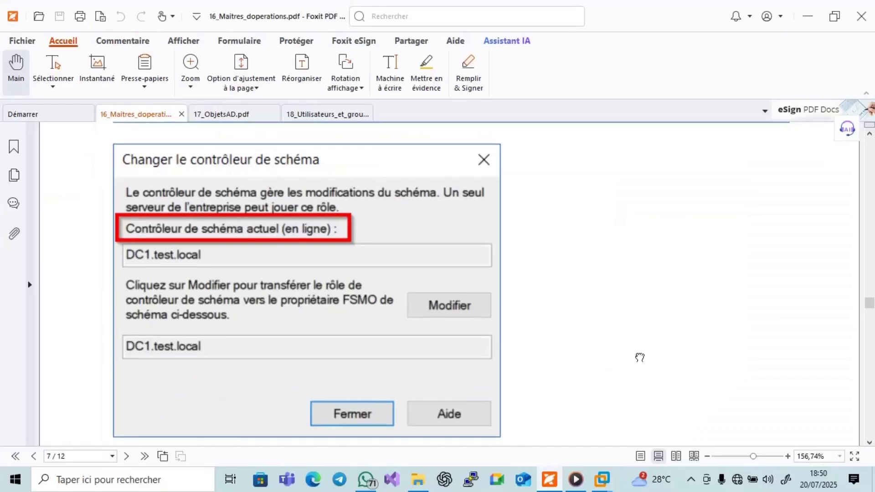
{"action": "scroll", "coordinate": [638, 356], "scroll_direction": "down", "scroll_amount": 10}
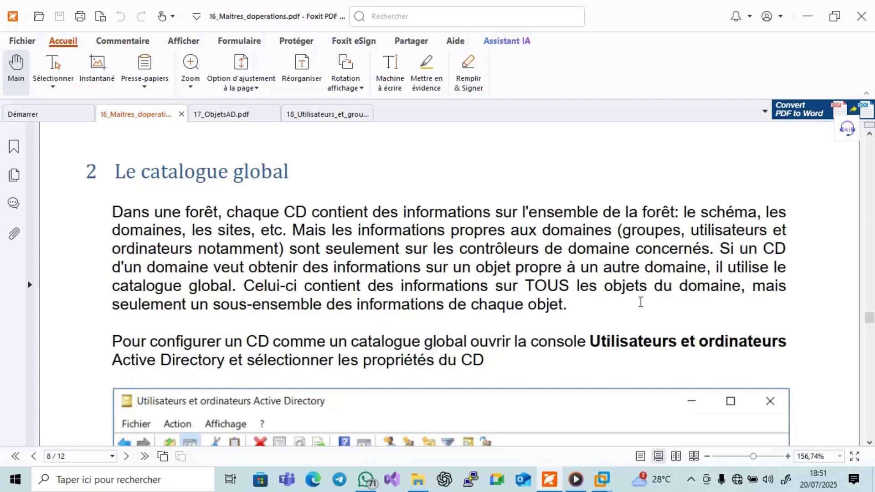
{"action": "mouse_move", "coordinate": [613, 484]}
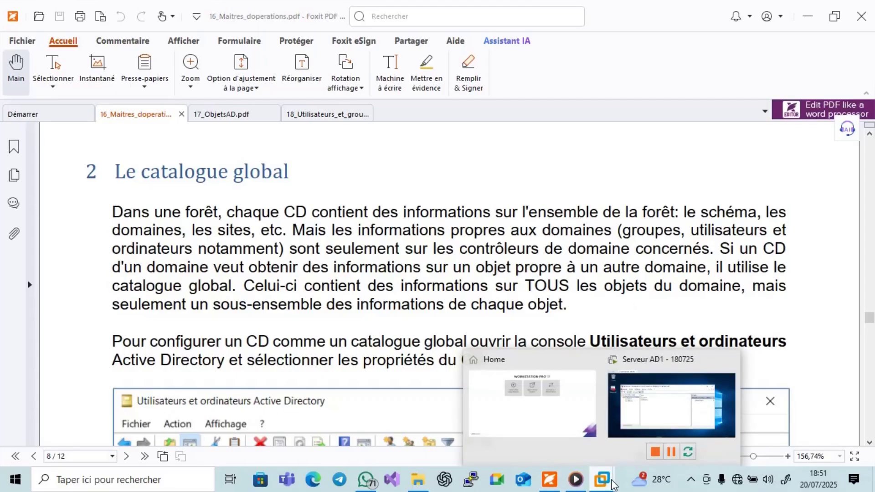
{"action": "left_click", "coordinate": [656, 417]}
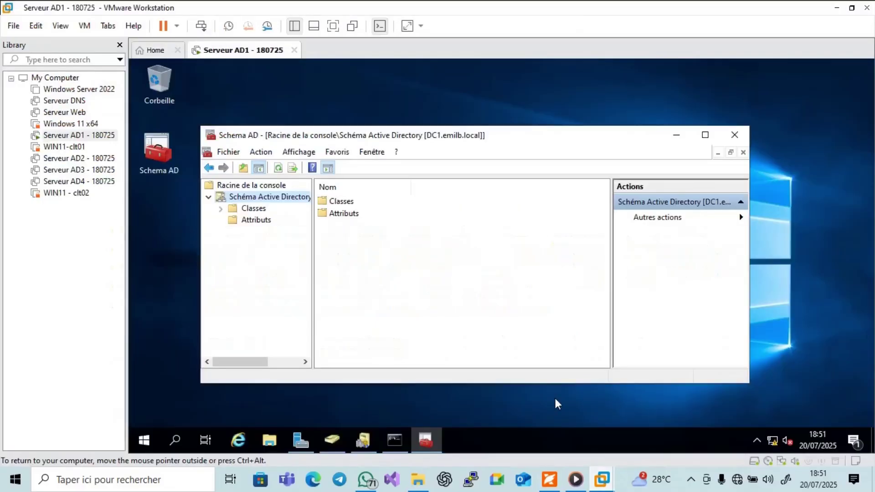
View the emilb.local and hightech.local domains in Domaines et approbations Active Directory
{"action": "left_click", "coordinate": [369, 439]}
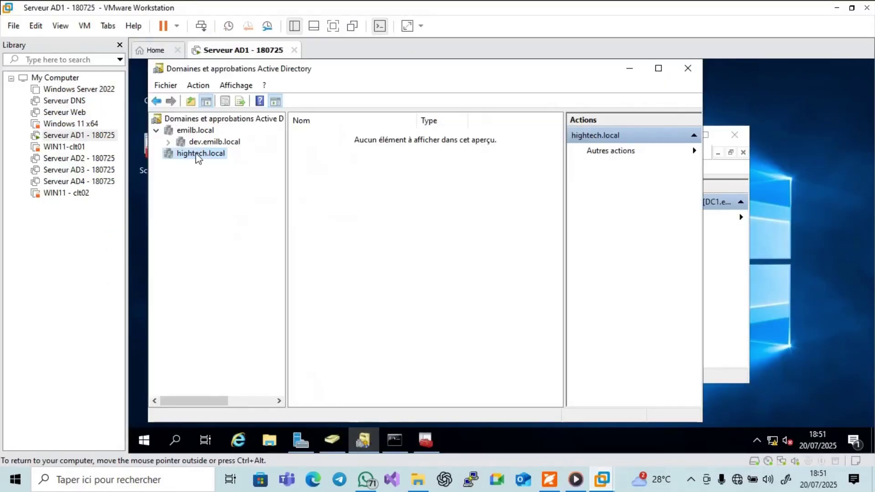
{"action": "left_click", "coordinate": [195, 131]}
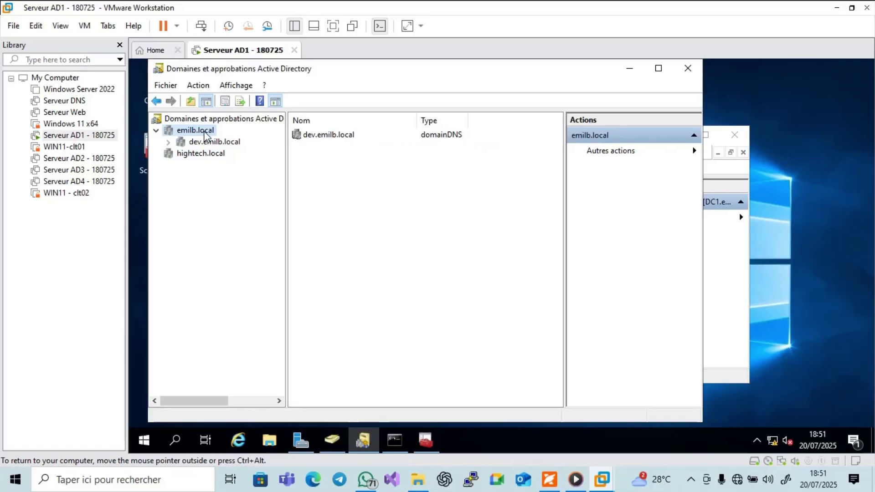
{"action": "left_click", "coordinate": [189, 157]}
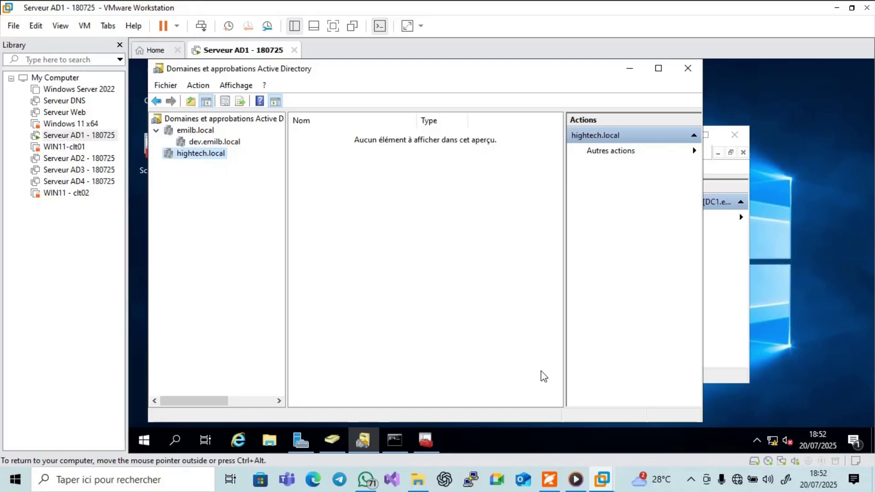
Switch to the course PDF and read how to configure a domain controller as a global catalogue through Utilisateurs et ordinateurs
{"action": "left_click", "coordinate": [549, 483]}
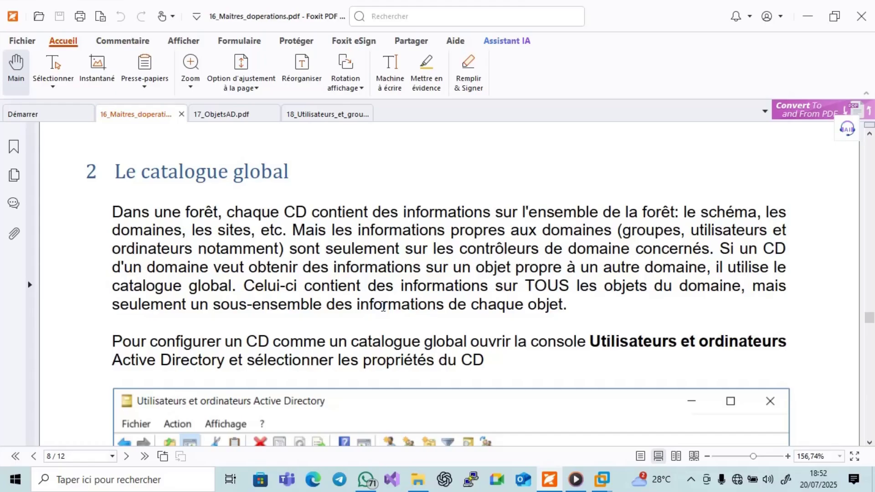
{"action": "scroll", "coordinate": [383, 307], "scroll_direction": "down", "scroll_amount": 2}
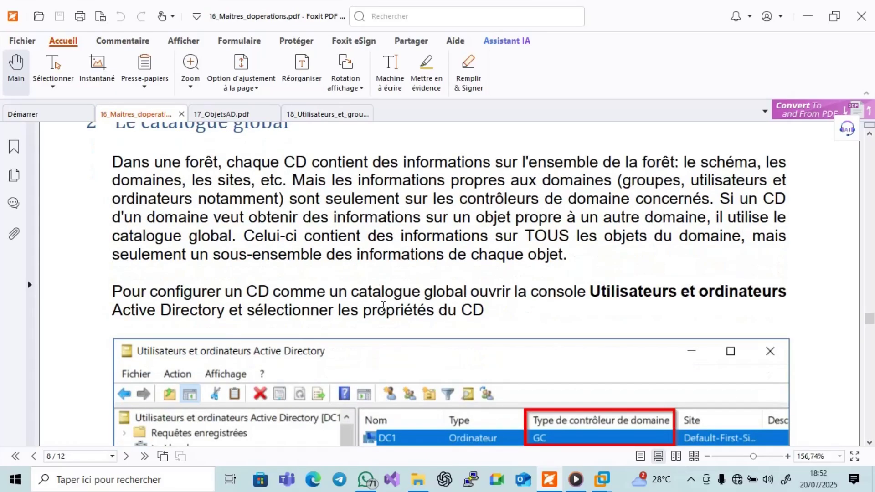
{"action": "scroll", "coordinate": [383, 305], "scroll_direction": "down", "scroll_amount": 1}
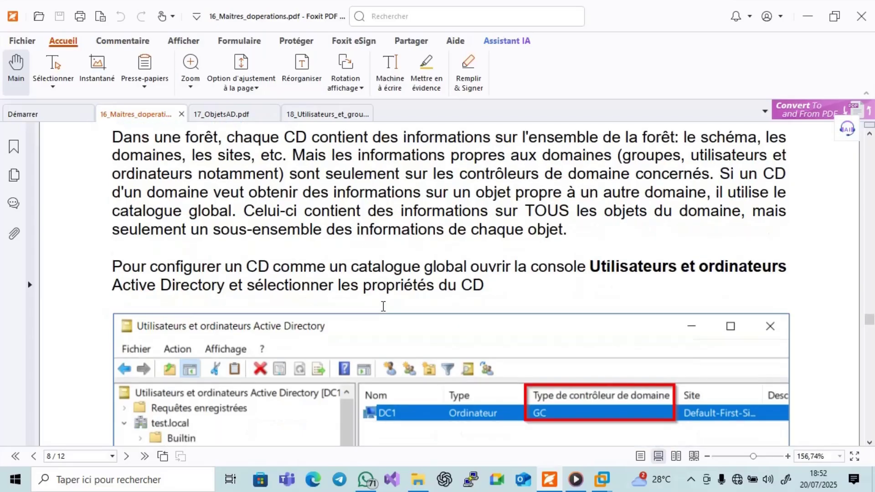
{"action": "scroll", "coordinate": [383, 307], "scroll_direction": "down", "scroll_amount": 1}
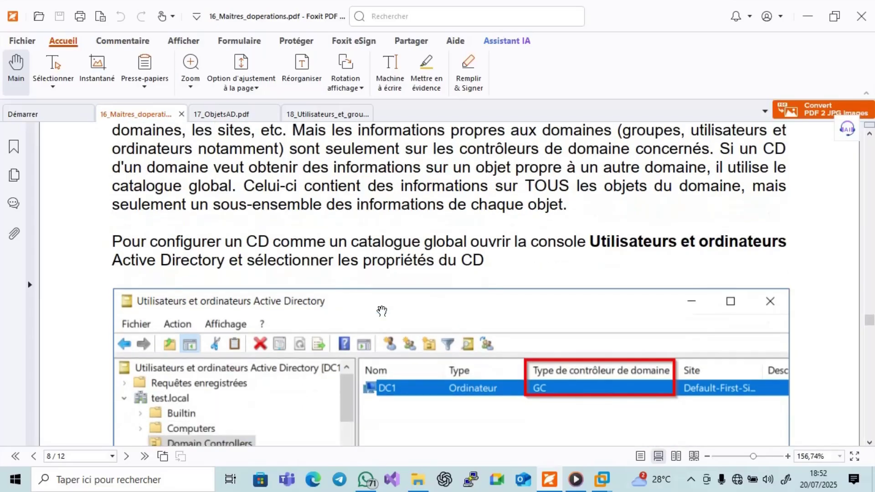
{"action": "scroll", "coordinate": [382, 311], "scroll_direction": "down", "scroll_amount": 1}
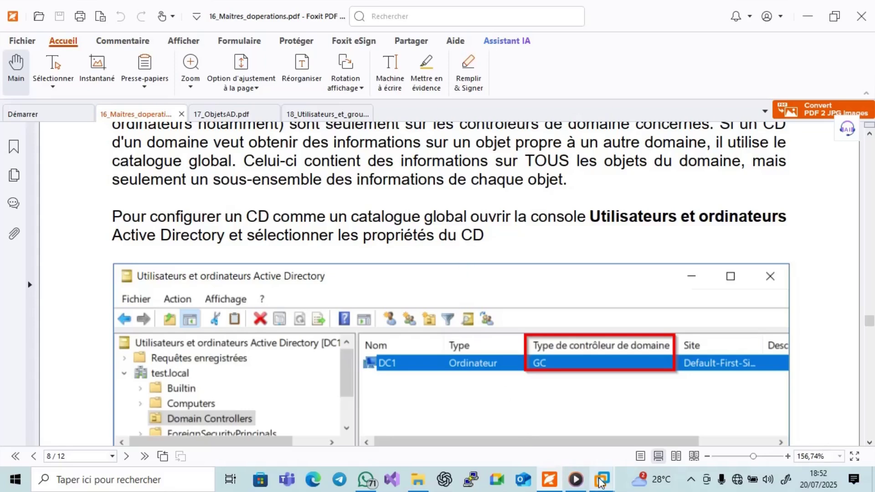
Return to AD1 and examine DC1's general, operating system and location properties under Domain Controllers in Utilisateurs et ordinateurs Active Directory
{"action": "mouse_move", "coordinate": [602, 483]}
{"action": "left_click", "coordinate": [623, 413]}
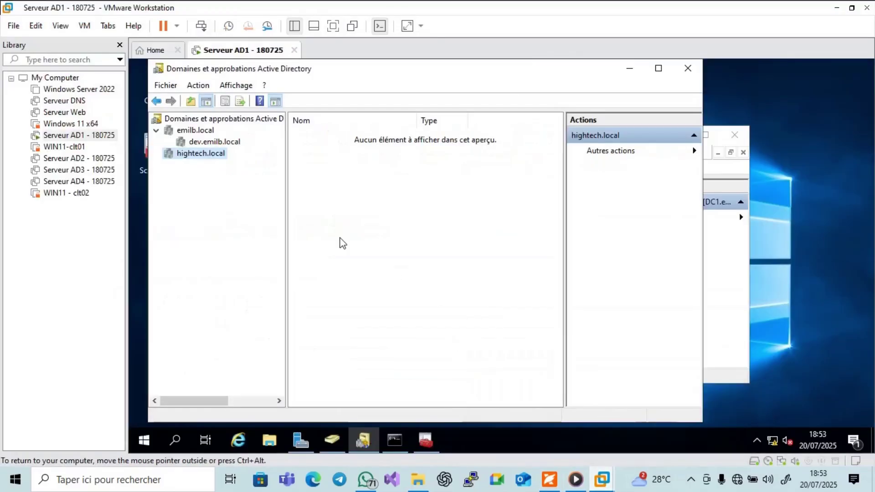
{"action": "left_click", "coordinate": [336, 440]}
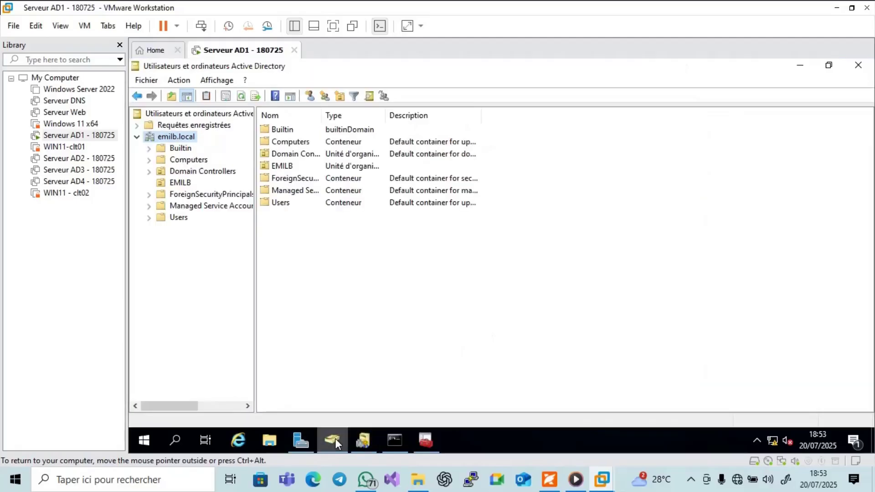
{"action": "left_click", "coordinate": [205, 173]}
{"action": "left_click", "coordinate": [286, 131]}
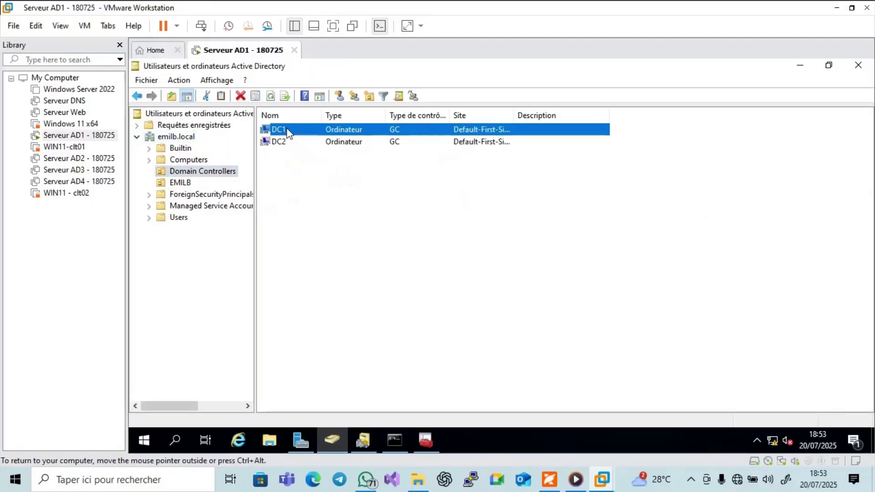
{"action": "right_click", "coordinate": [287, 132]}
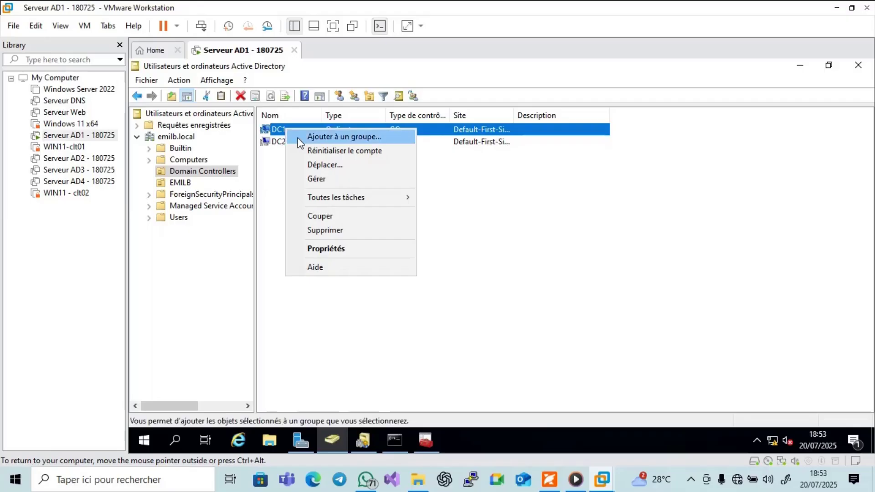
{"action": "left_click", "coordinate": [330, 254]}
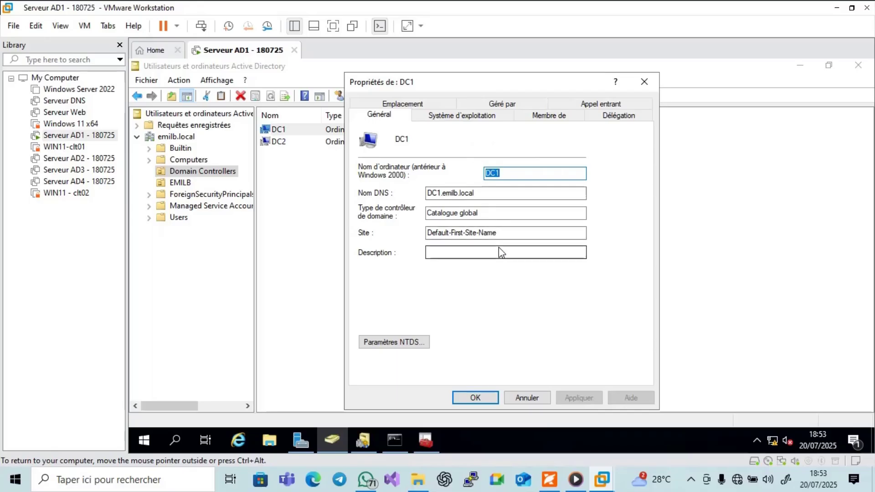
{"action": "left_click", "coordinate": [485, 116]}
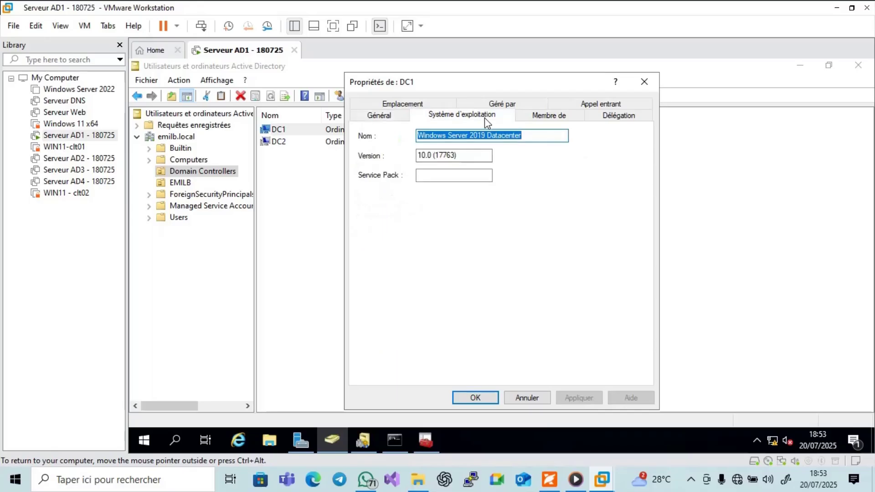
{"action": "left_click", "coordinate": [407, 103]}
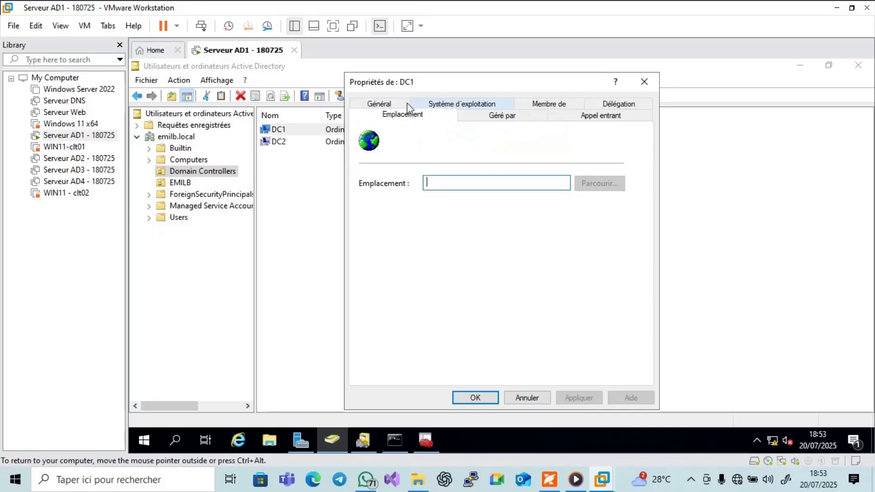
{"action": "left_click", "coordinate": [390, 107]}
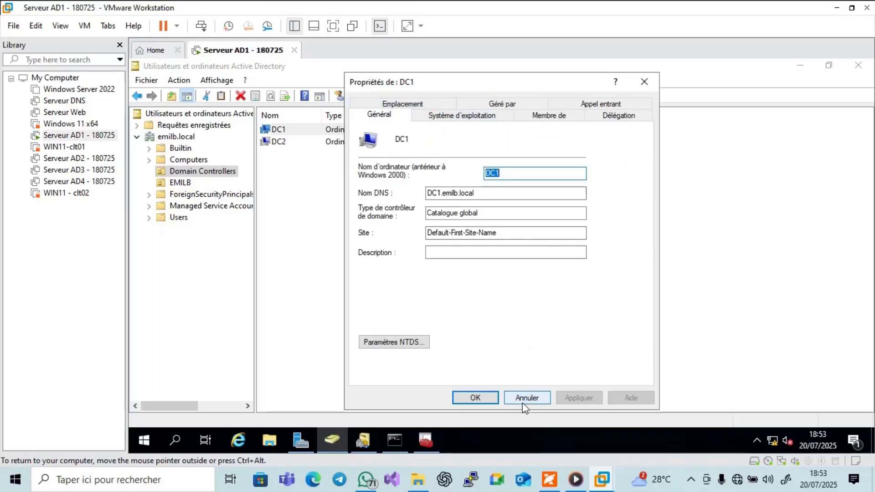
Switch to the course PDF and review the illustrations from the domain controller's Propriétés command to the Paramètres NTDS option
{"action": "left_click", "coordinate": [549, 479]}
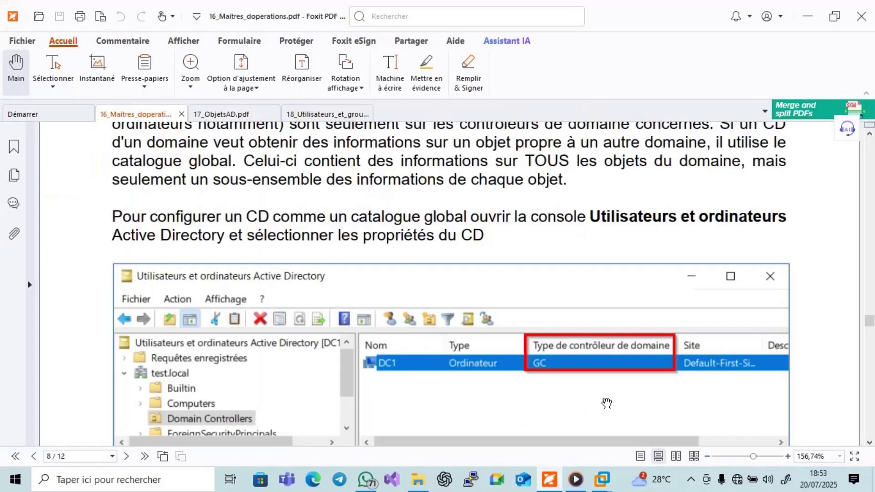
{"action": "scroll", "coordinate": [606, 403], "scroll_direction": "down", "scroll_amount": 1}
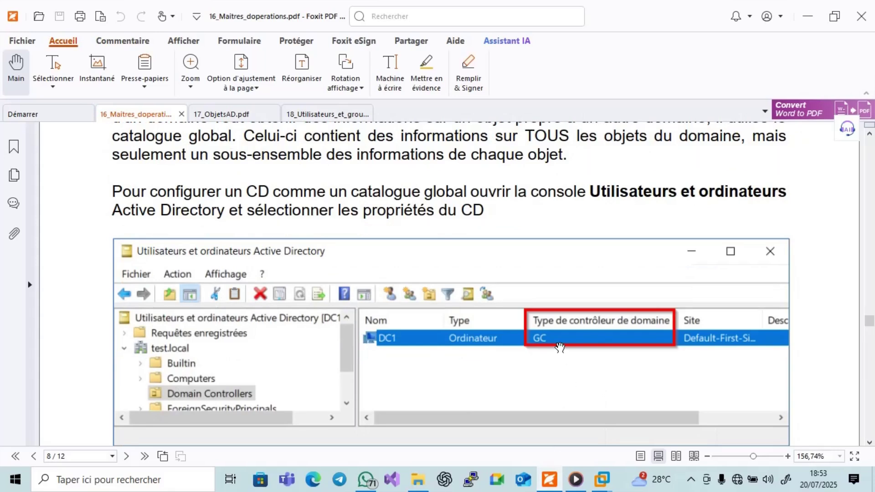
{"action": "scroll", "coordinate": [561, 348], "scroll_direction": "down", "scroll_amount": 10}
{"action": "scroll", "coordinate": [560, 348], "scroll_direction": "down", "scroll_amount": 4}
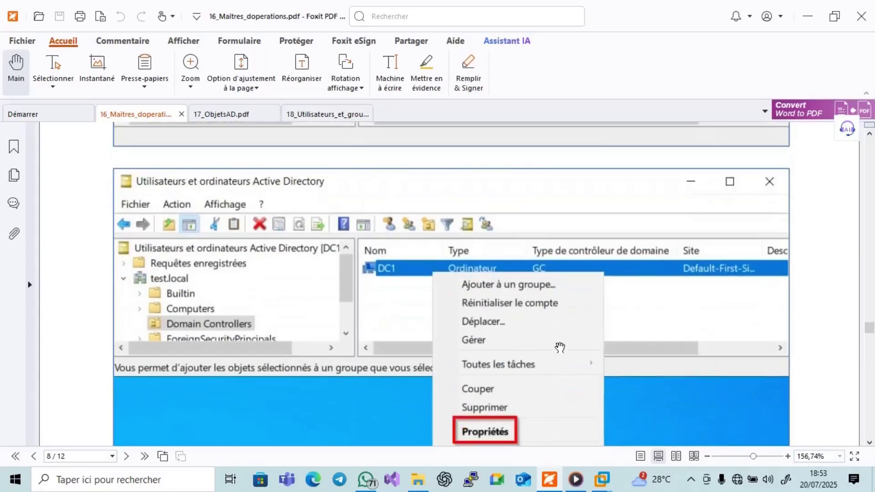
{"action": "scroll", "coordinate": [560, 348], "scroll_direction": "down", "scroll_amount": 15}
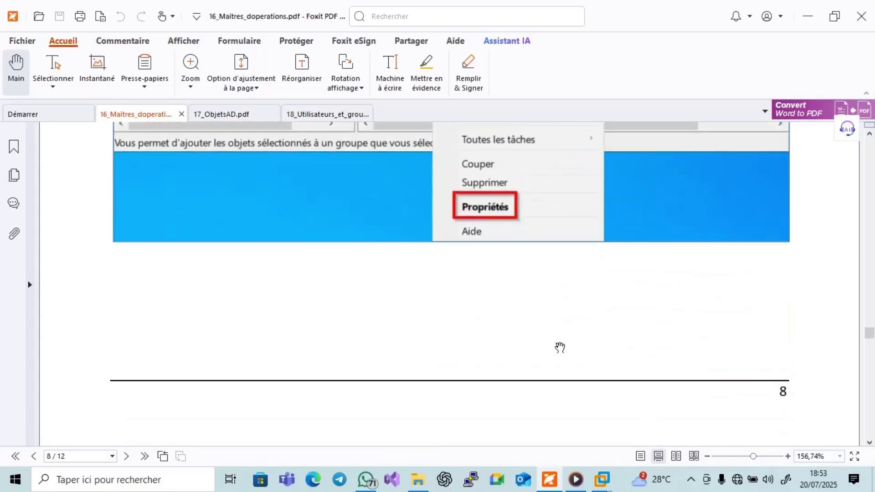
{"action": "scroll", "coordinate": [560, 348], "scroll_direction": "up", "scroll_amount": 1}
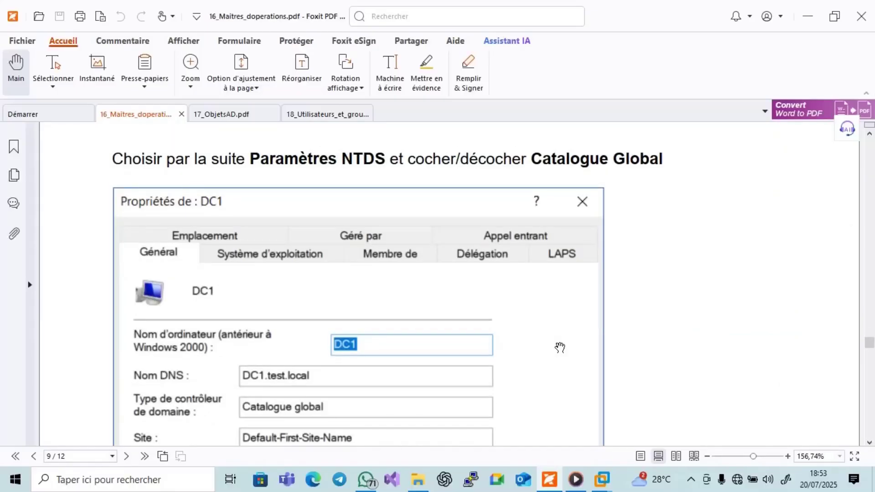
{"action": "scroll", "coordinate": [559, 348], "scroll_direction": "down", "scroll_amount": 1}
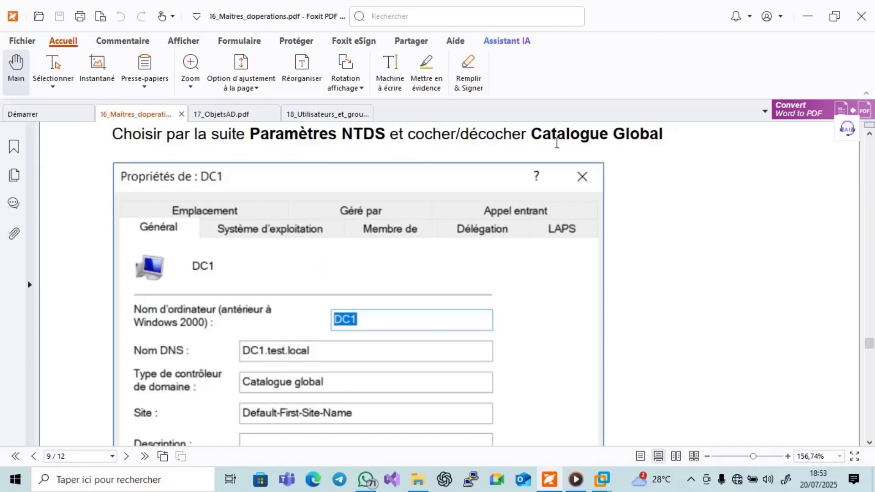
{"action": "scroll", "coordinate": [406, 296], "scroll_direction": "down", "scroll_amount": 2}
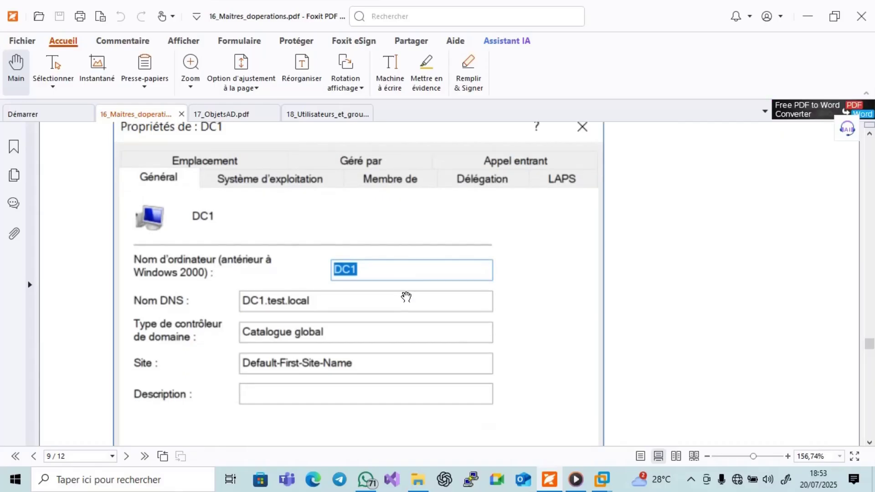
{"action": "scroll", "coordinate": [406, 296], "scroll_direction": "down", "scroll_amount": 6}
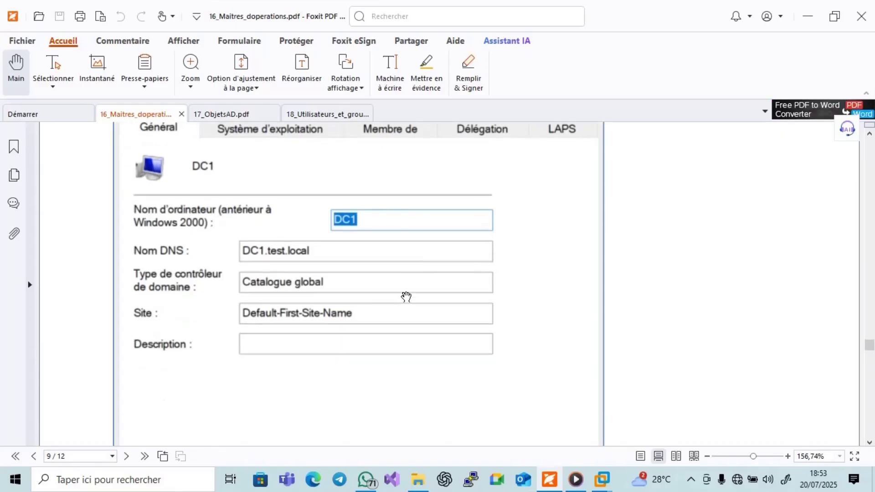
{"action": "scroll", "coordinate": [406, 296], "scroll_direction": "down", "scroll_amount": 3}
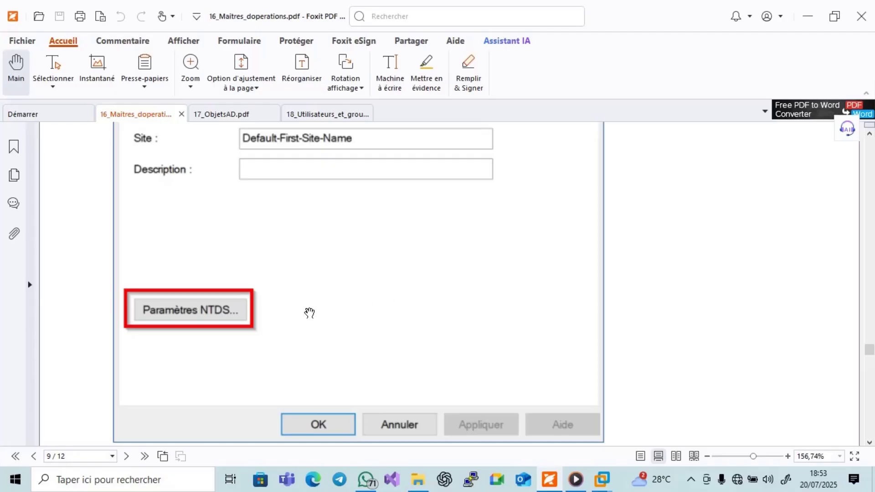
Return to AD1, view the Catalogue global option in DC1's Paramètres NTDS, and cancel both properties dialogs
{"action": "left_click", "coordinate": [550, 479]}
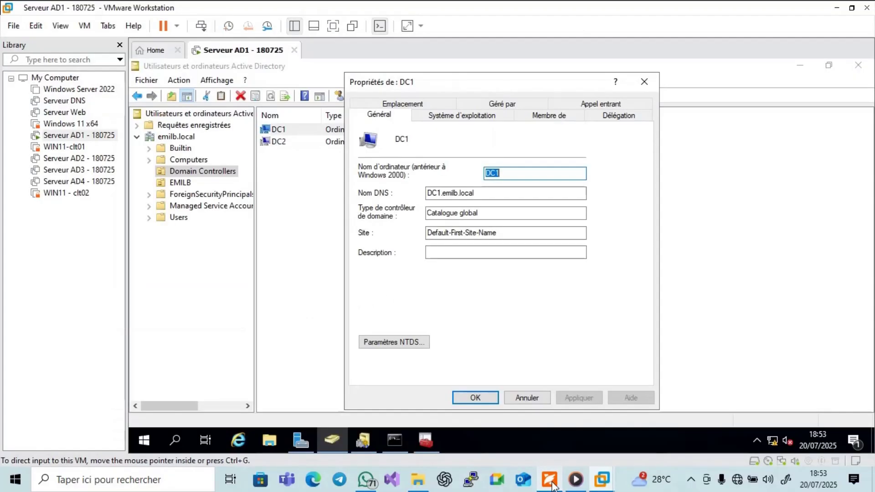
{"action": "left_click", "coordinate": [424, 342]}
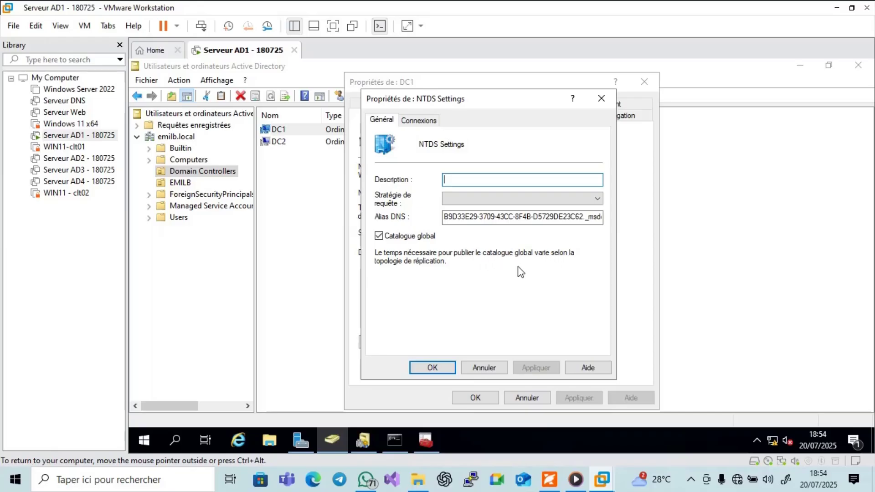
{"action": "left_click", "coordinate": [496, 367]}
{"action": "left_click", "coordinate": [525, 397]}
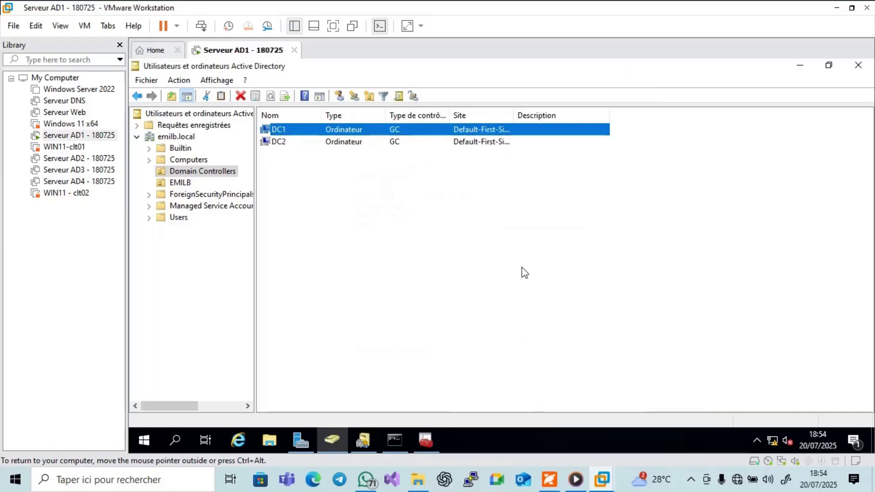
Compare the domain controller types listed for DC1 and DC2
{"action": "left_click", "coordinate": [395, 142]}
{"action": "left_click", "coordinate": [405, 129]}
{"action": "left_click", "coordinate": [396, 140]}
{"action": "left_click", "coordinate": [396, 130]}
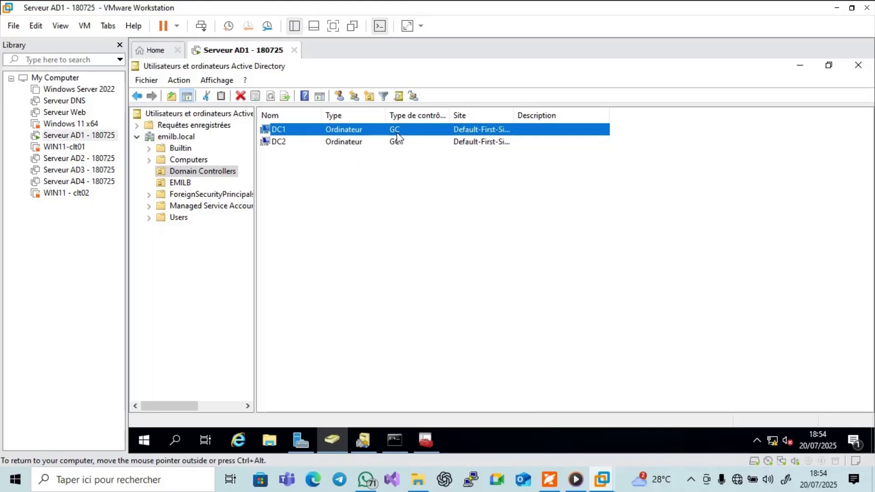
{"action": "left_click", "coordinate": [394, 142]}
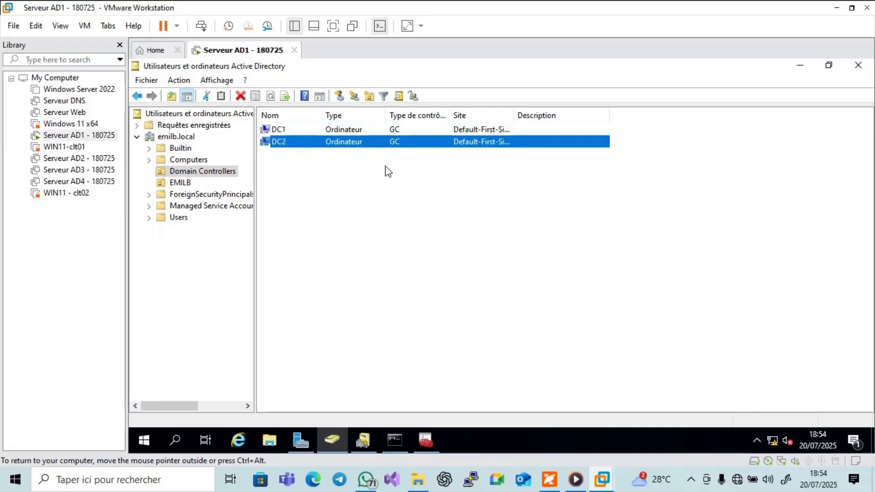
Switch to the course PDF and review the NTDS Settings illustration and the instruction to launch ADSIEdit
{"action": "left_click", "coordinate": [549, 477]}
{"action": "left_click", "coordinate": [548, 477]}
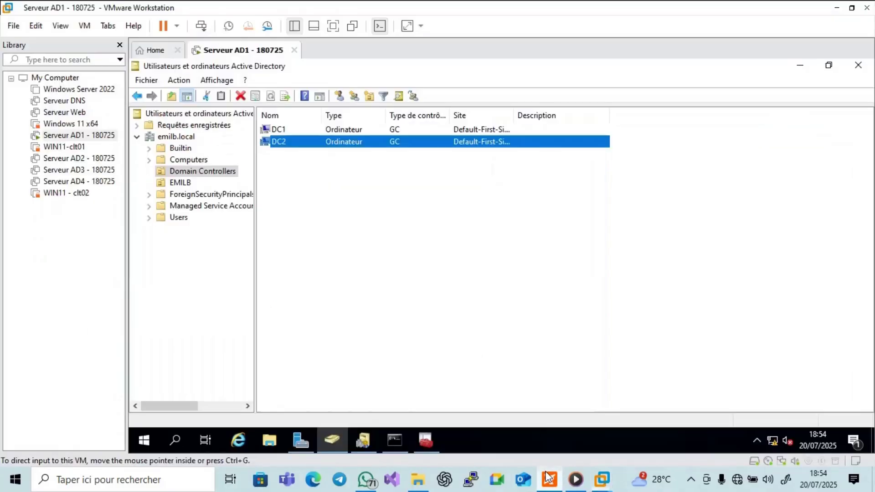
{"action": "left_click", "coordinate": [548, 477]}
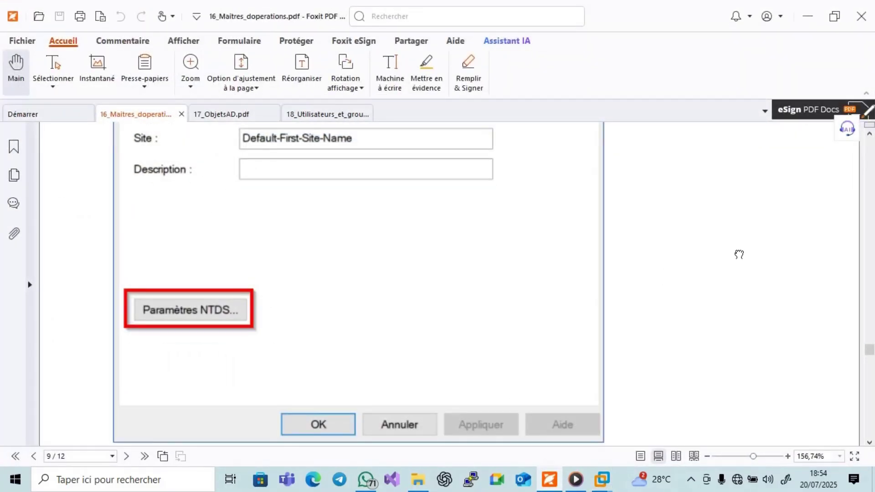
{"action": "scroll", "coordinate": [740, 255], "scroll_direction": "down", "scroll_amount": 10}
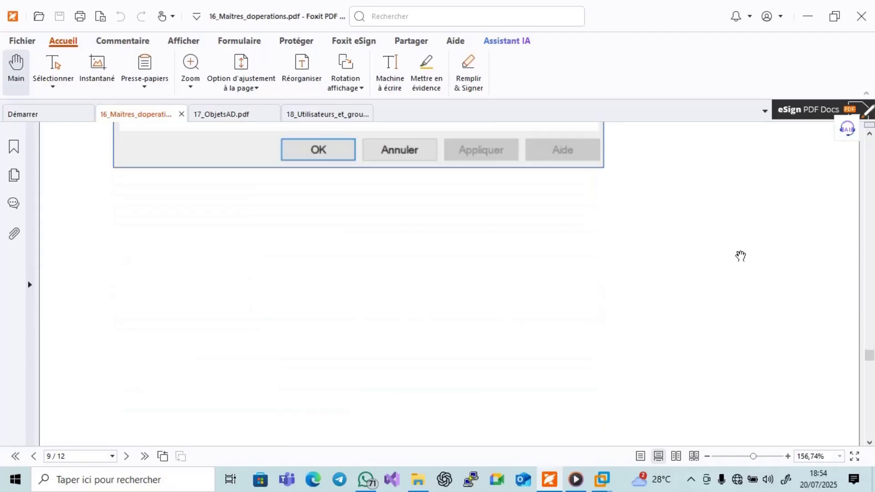
{"action": "scroll", "coordinate": [563, 274], "scroll_direction": "down", "scroll_amount": 6}
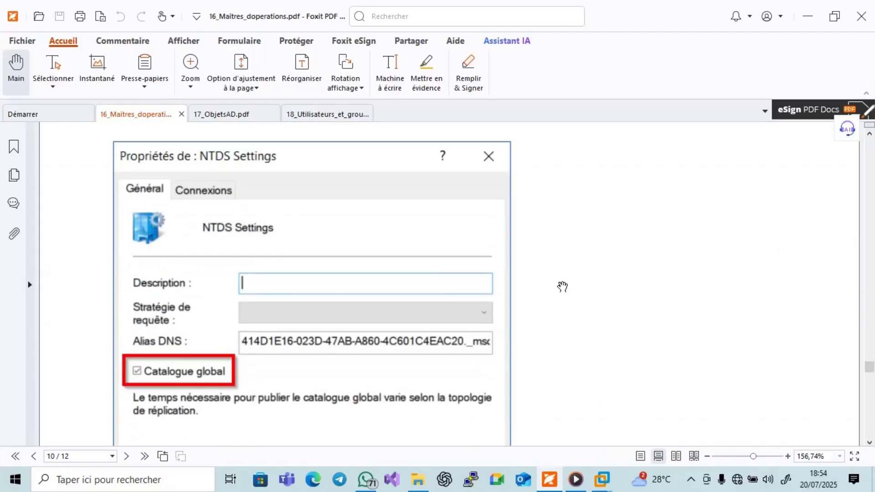
{"action": "scroll", "coordinate": [563, 286], "scroll_direction": "down", "scroll_amount": 5}
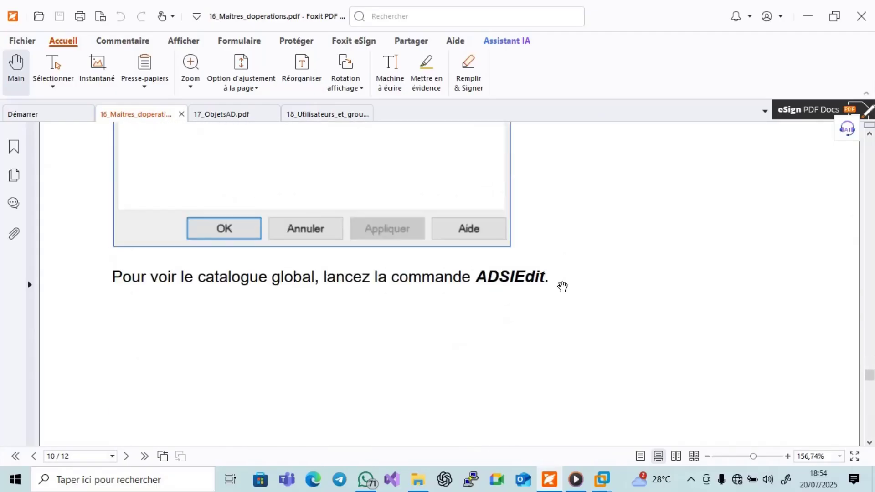
Return from the ADSIEdit instruction to section 2, Le catalogue global, and reread the explanation of what the global catalogue contains
{"action": "scroll", "coordinate": [562, 286], "scroll_direction": "down", "scroll_amount": 1}
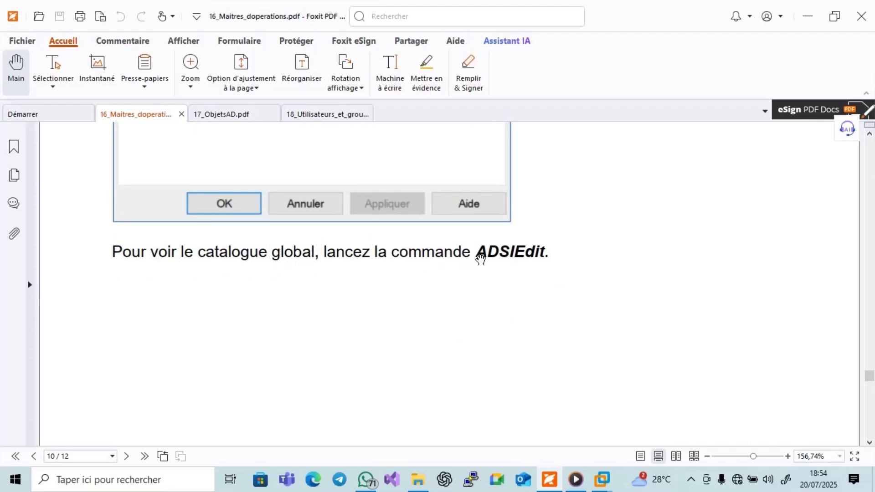
{"action": "scroll", "coordinate": [501, 283], "scroll_direction": "down", "scroll_amount": 1}
{"action": "scroll", "coordinate": [506, 288], "scroll_direction": "down", "scroll_amount": 10}
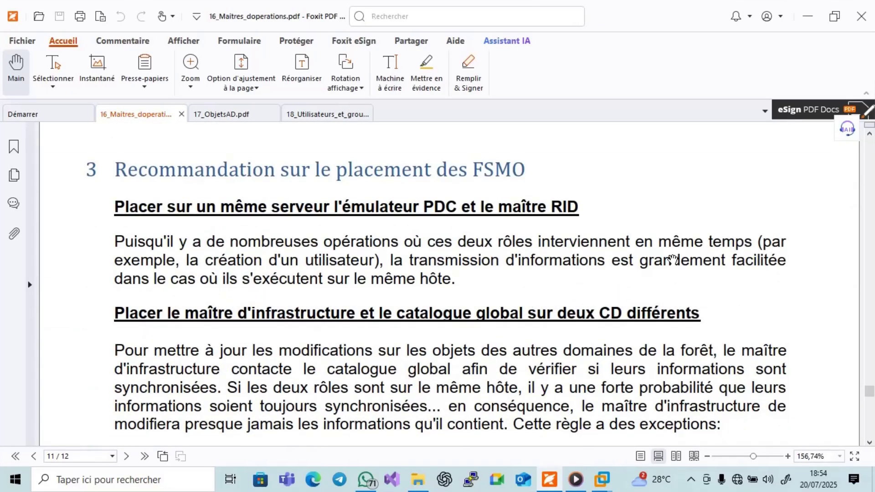
{"action": "scroll", "coordinate": [673, 260], "scroll_direction": "up", "scroll_amount": 15}
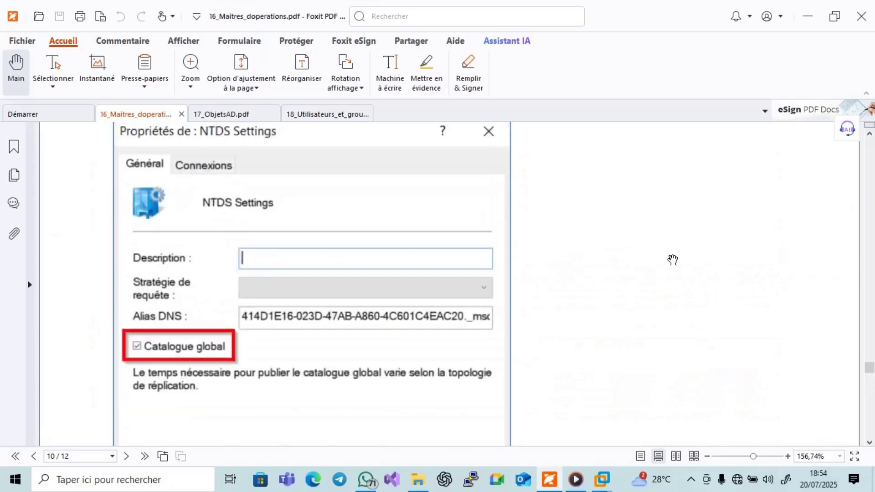
{"action": "scroll", "coordinate": [673, 260], "scroll_direction": "up", "scroll_amount": 12}
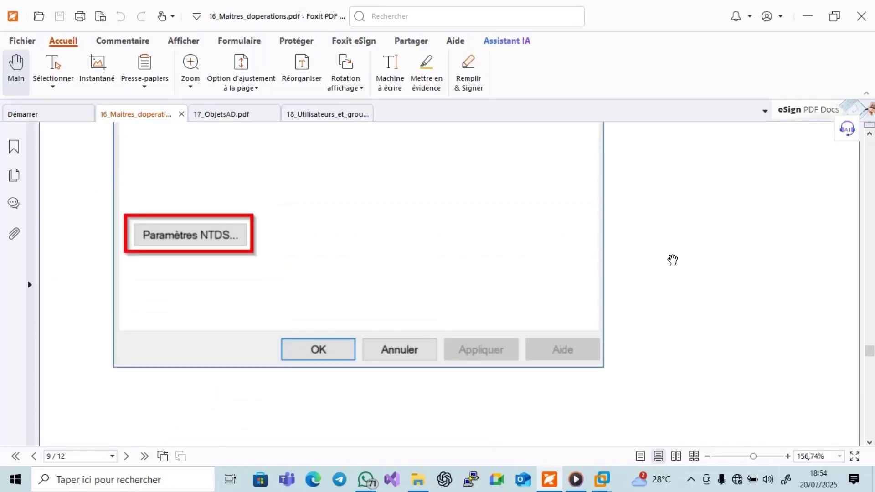
{"action": "scroll", "coordinate": [672, 260], "scroll_direction": "up", "scroll_amount": 6}
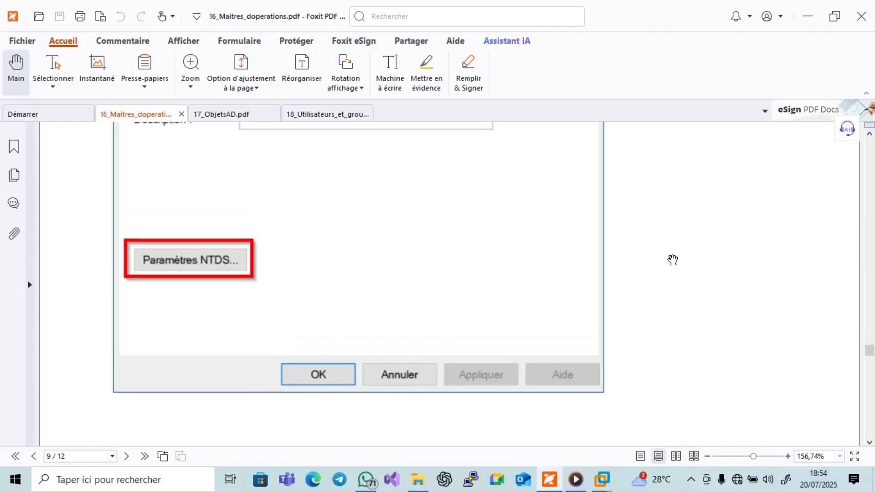
{"action": "scroll", "coordinate": [672, 259], "scroll_direction": "up", "scroll_amount": 10}
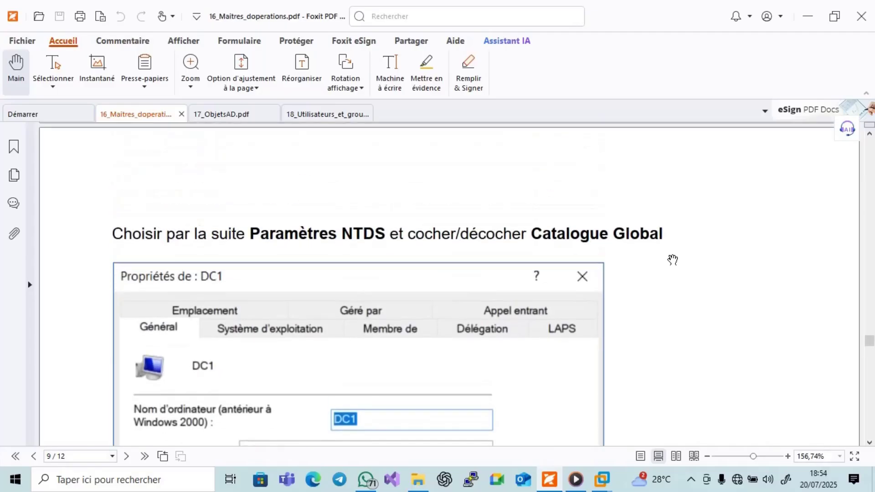
{"action": "scroll", "coordinate": [672, 260], "scroll_direction": "up", "scroll_amount": 3}
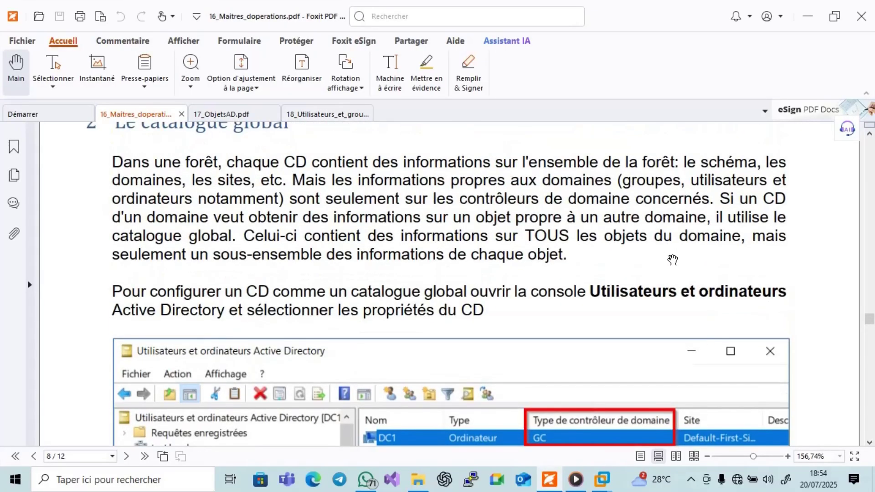
{"action": "scroll", "coordinate": [673, 260], "scroll_direction": "up", "scroll_amount": 1}
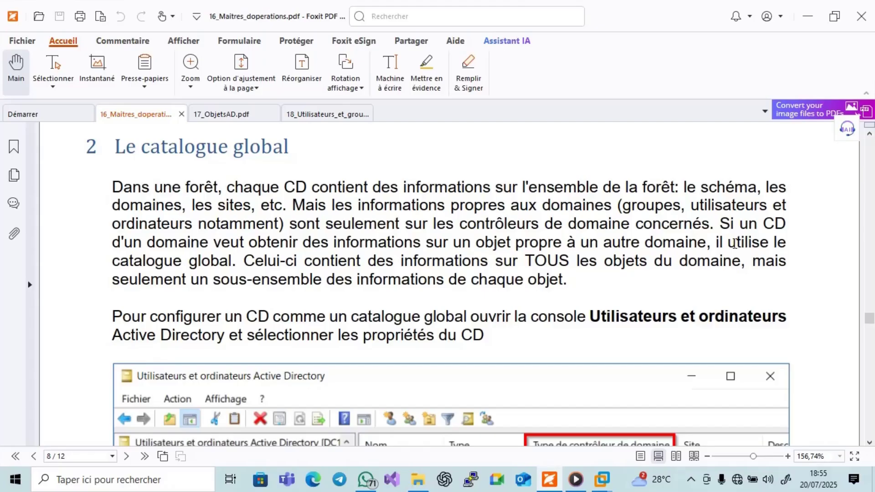
{"action": "scroll", "coordinate": [734, 244], "scroll_direction": "up", "scroll_amount": 1}
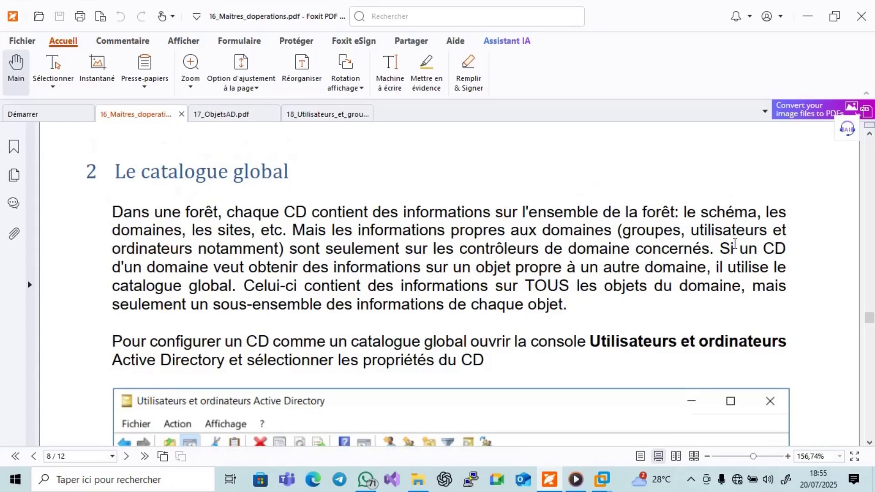
Continue to section 3, Recommandation sur le placement des FSMO, and examine the placement advice for the PDC emulator, RID master and infrastructure master
{"action": "scroll", "coordinate": [734, 244], "scroll_direction": "down", "scroll_amount": 15}
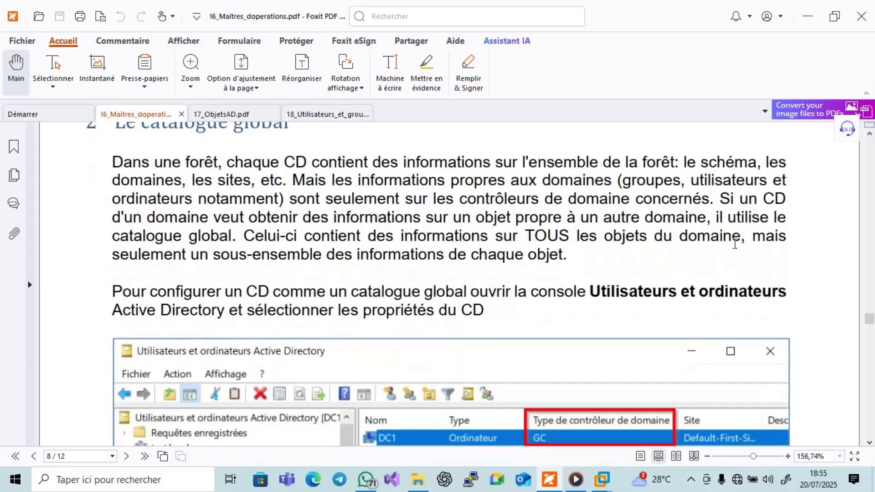
{"action": "scroll", "coordinate": [734, 248], "scroll_direction": "down", "scroll_amount": 12}
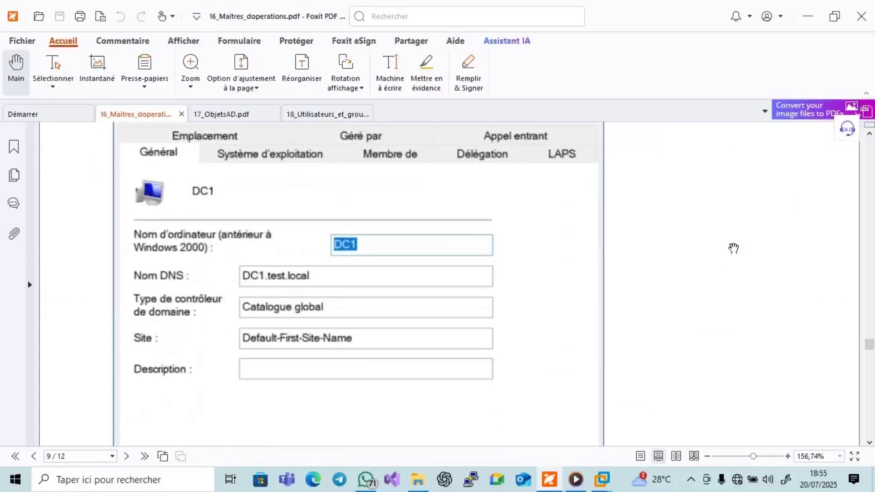
{"action": "scroll", "coordinate": [733, 248], "scroll_direction": "down", "scroll_amount": 15}
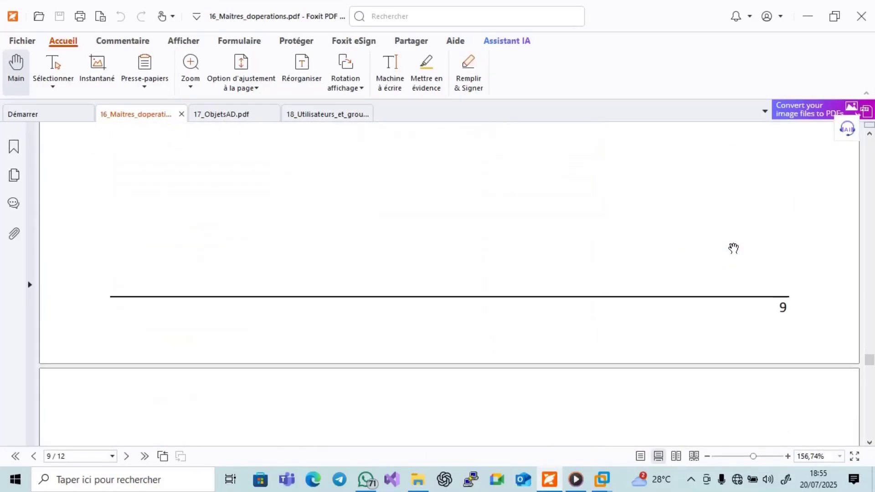
{"action": "scroll", "coordinate": [733, 249], "scroll_direction": "down", "scroll_amount": 15}
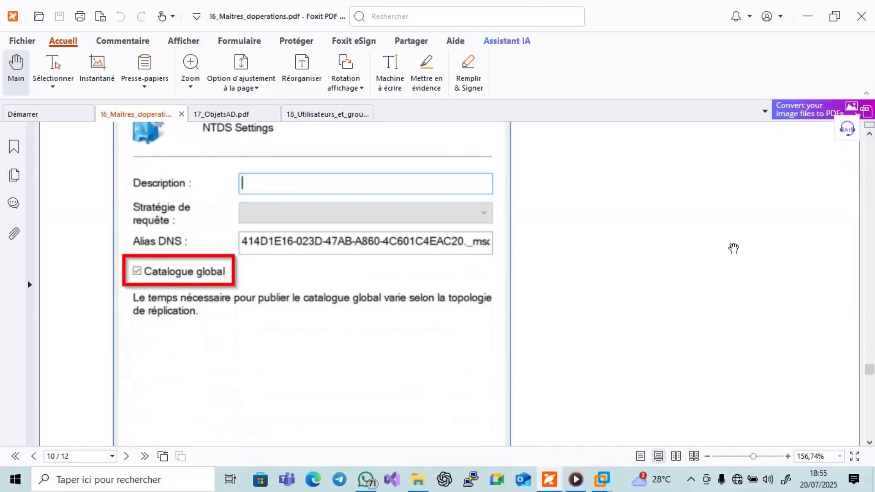
{"action": "scroll", "coordinate": [734, 248], "scroll_direction": "down", "scroll_amount": 15}
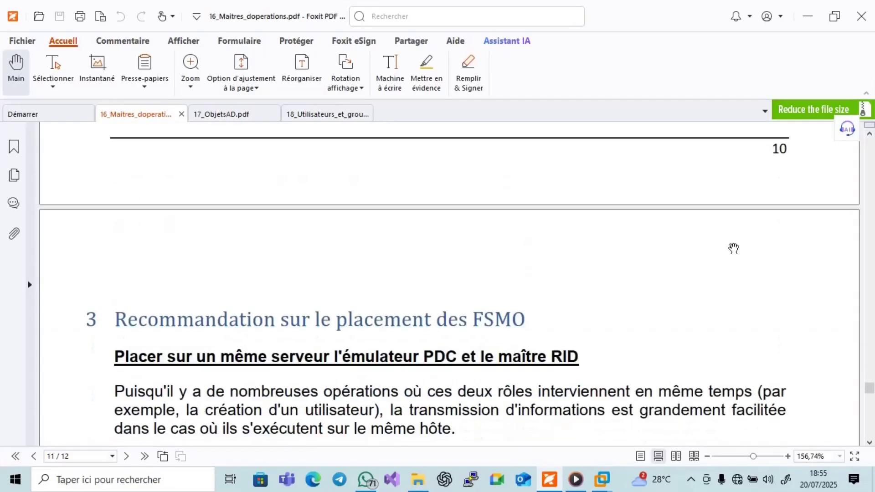
{"action": "scroll", "coordinate": [734, 249], "scroll_direction": "down", "scroll_amount": 3}
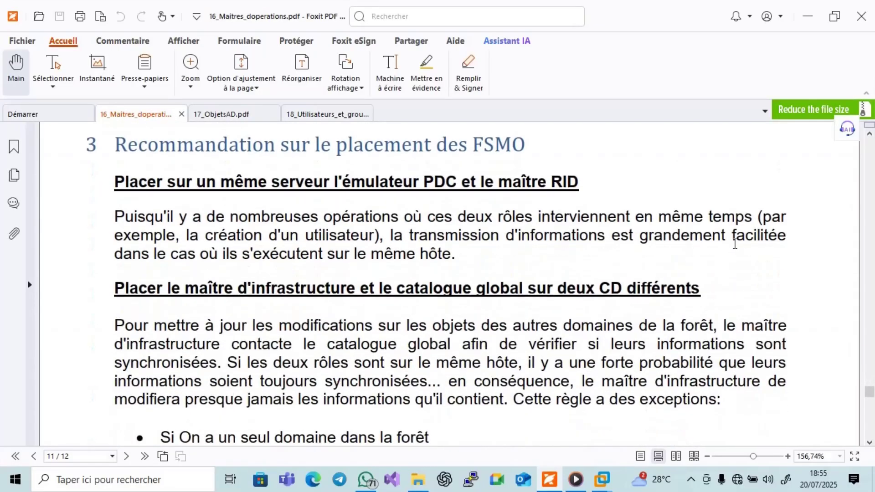